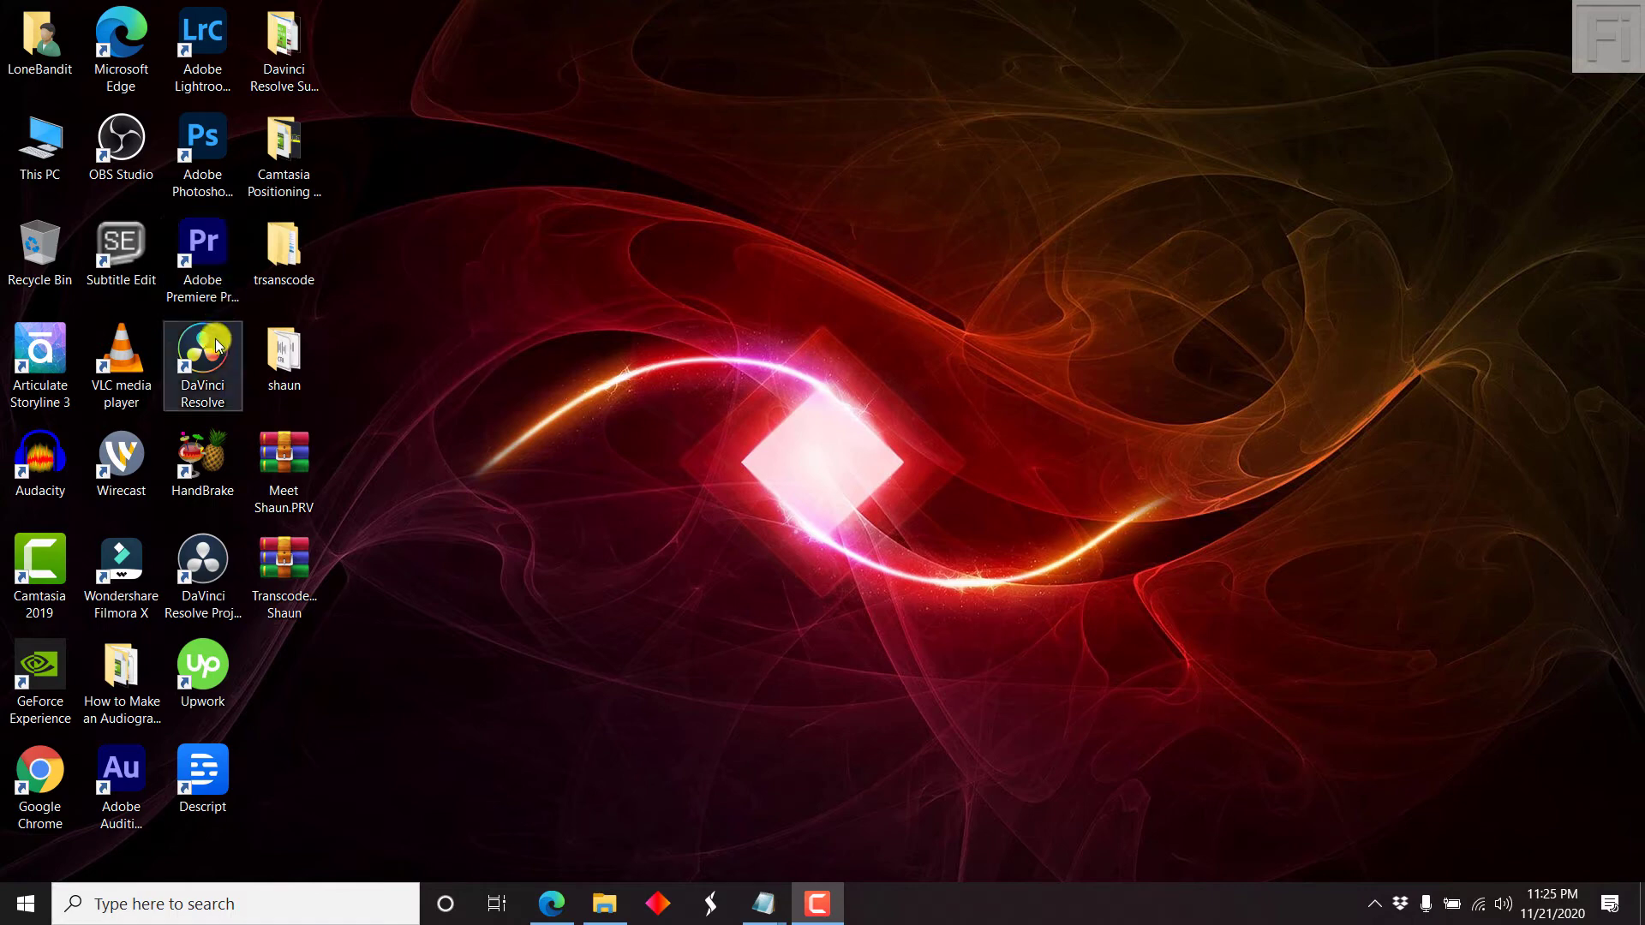
# Launch DaVinci Resolve 17 from its desktop shortcut to reach the Project Manager.
pyautogui.doubleClick(206, 358)
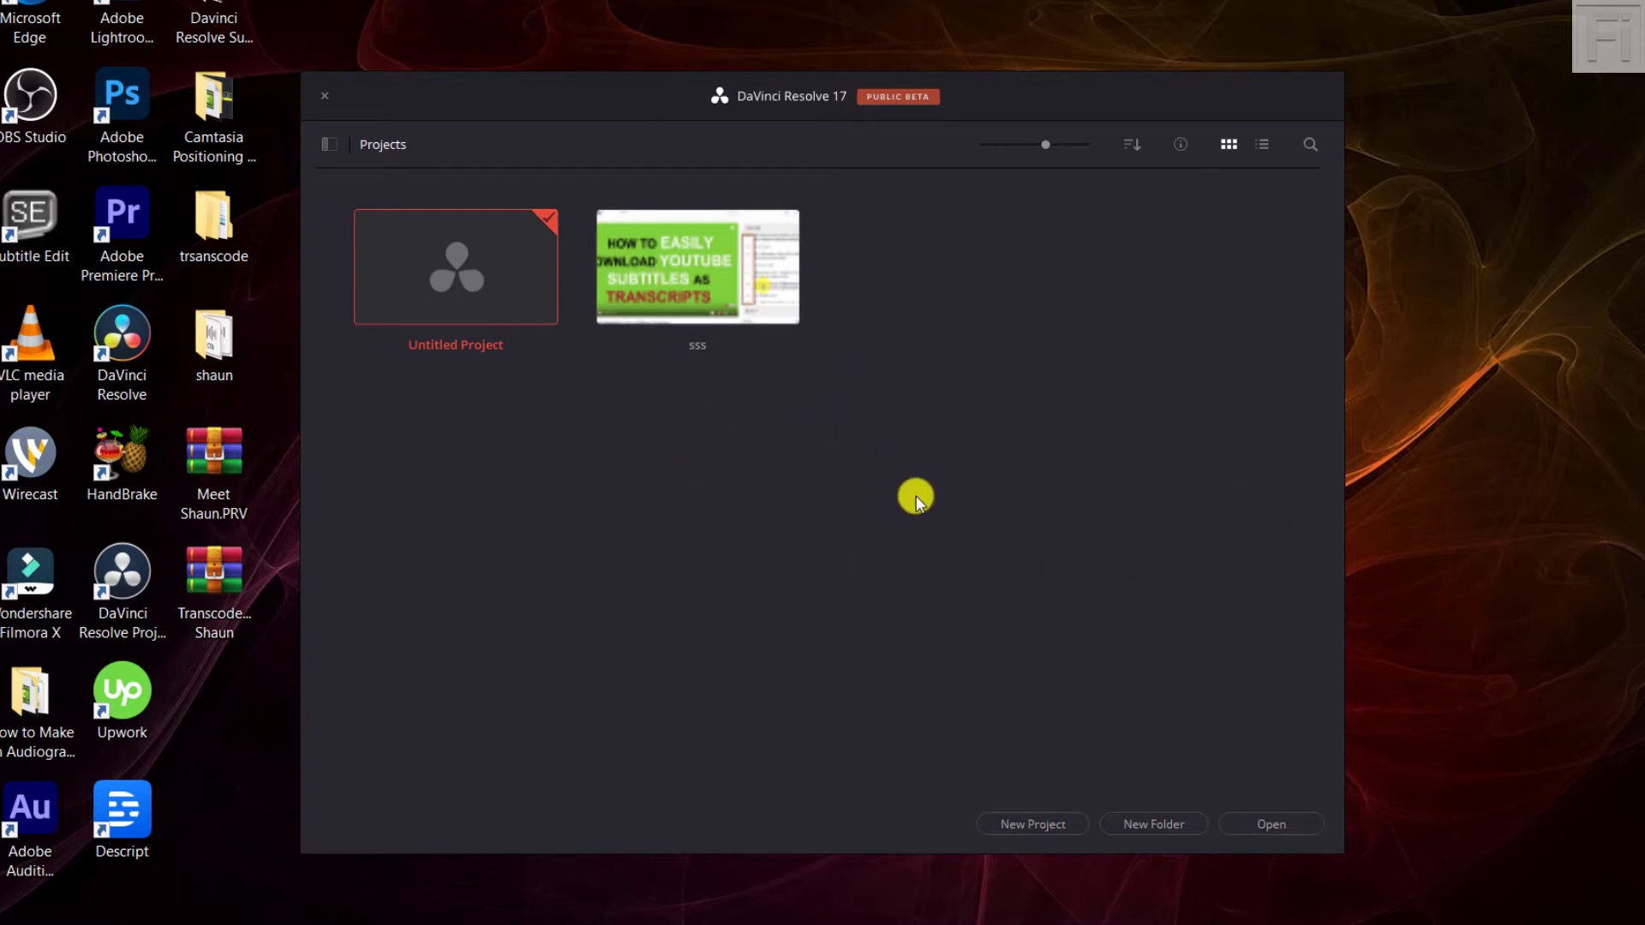
# Create a new project called 'import srt' from the Project Manager.
pyautogui.click(1030, 832)
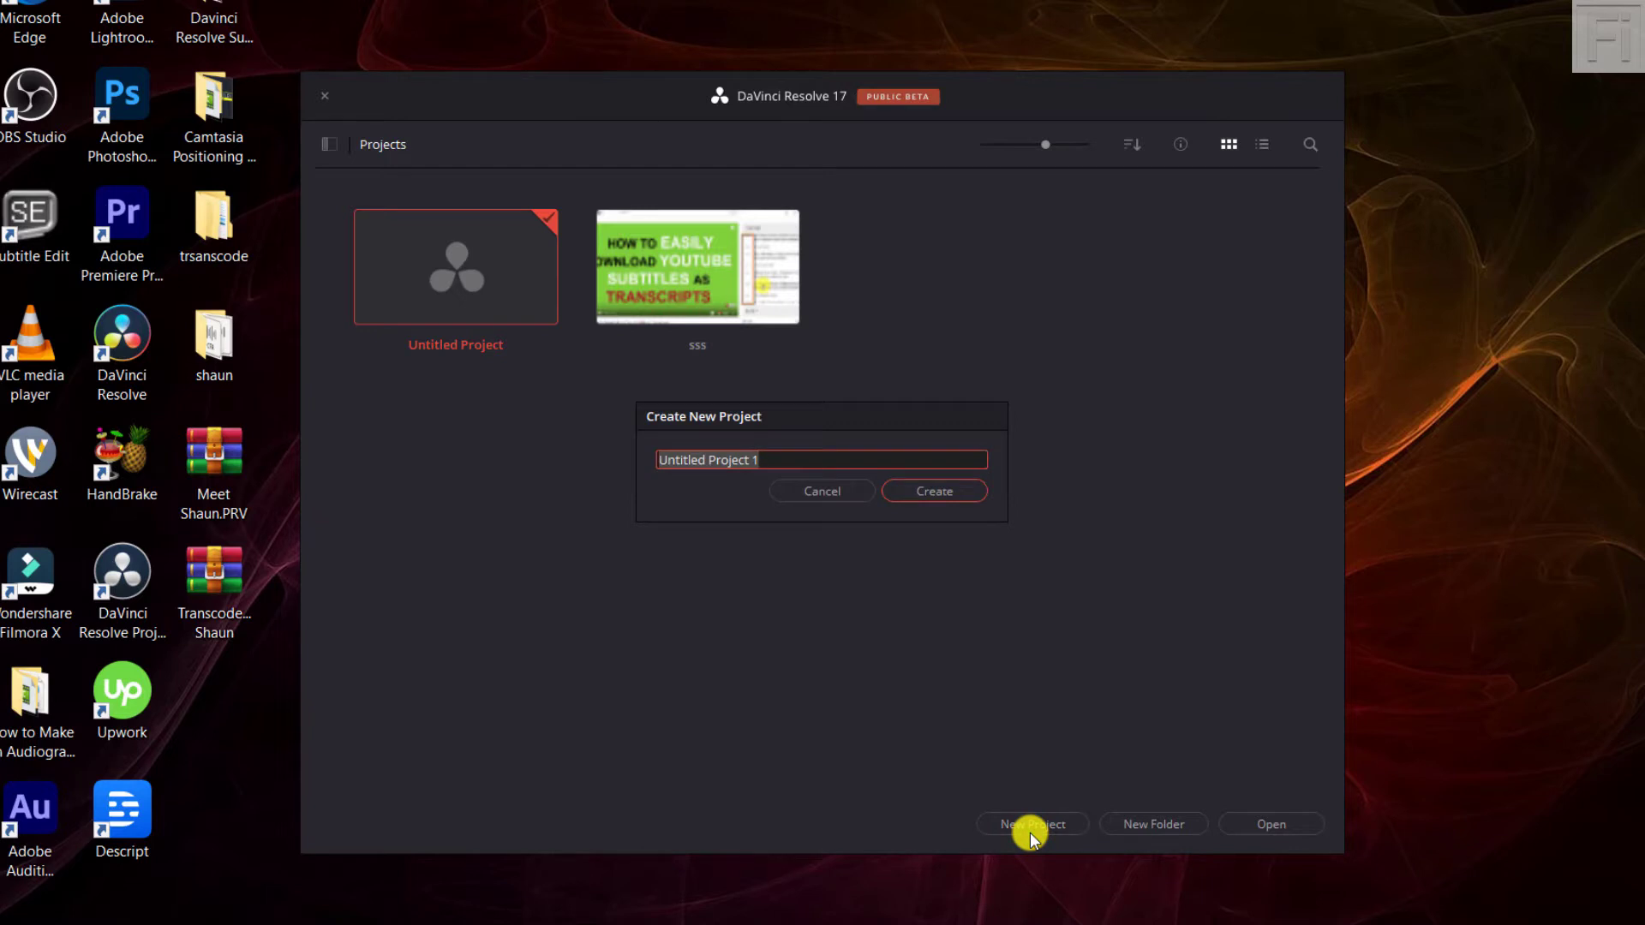
pyautogui.write('import srt')
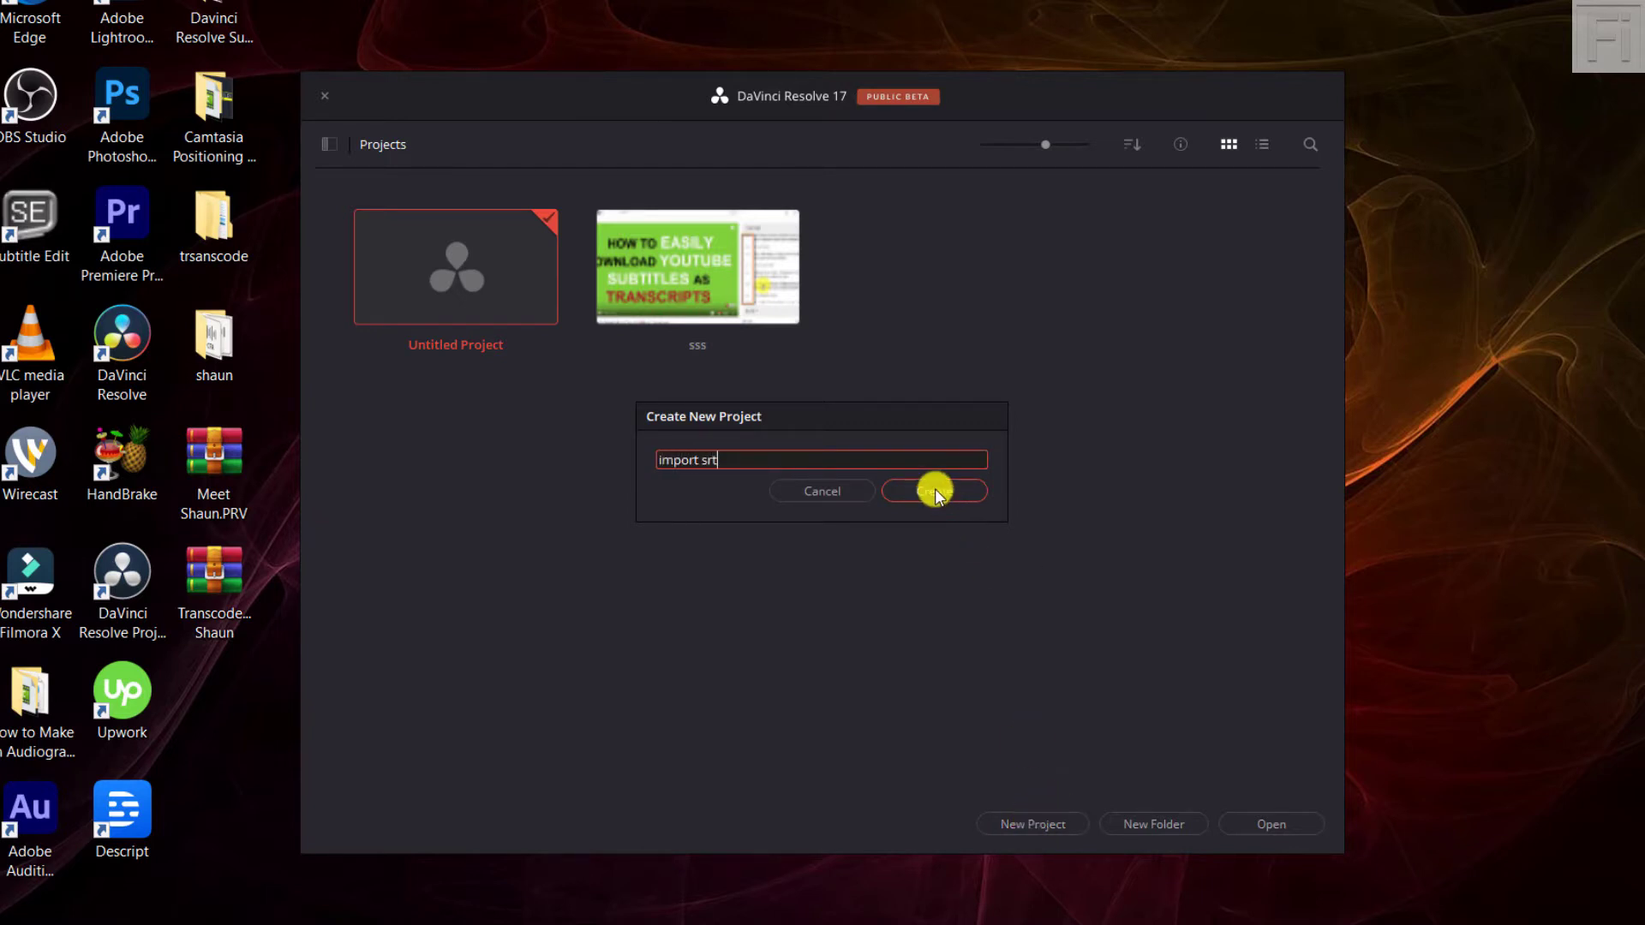
pyautogui.click(934, 488)
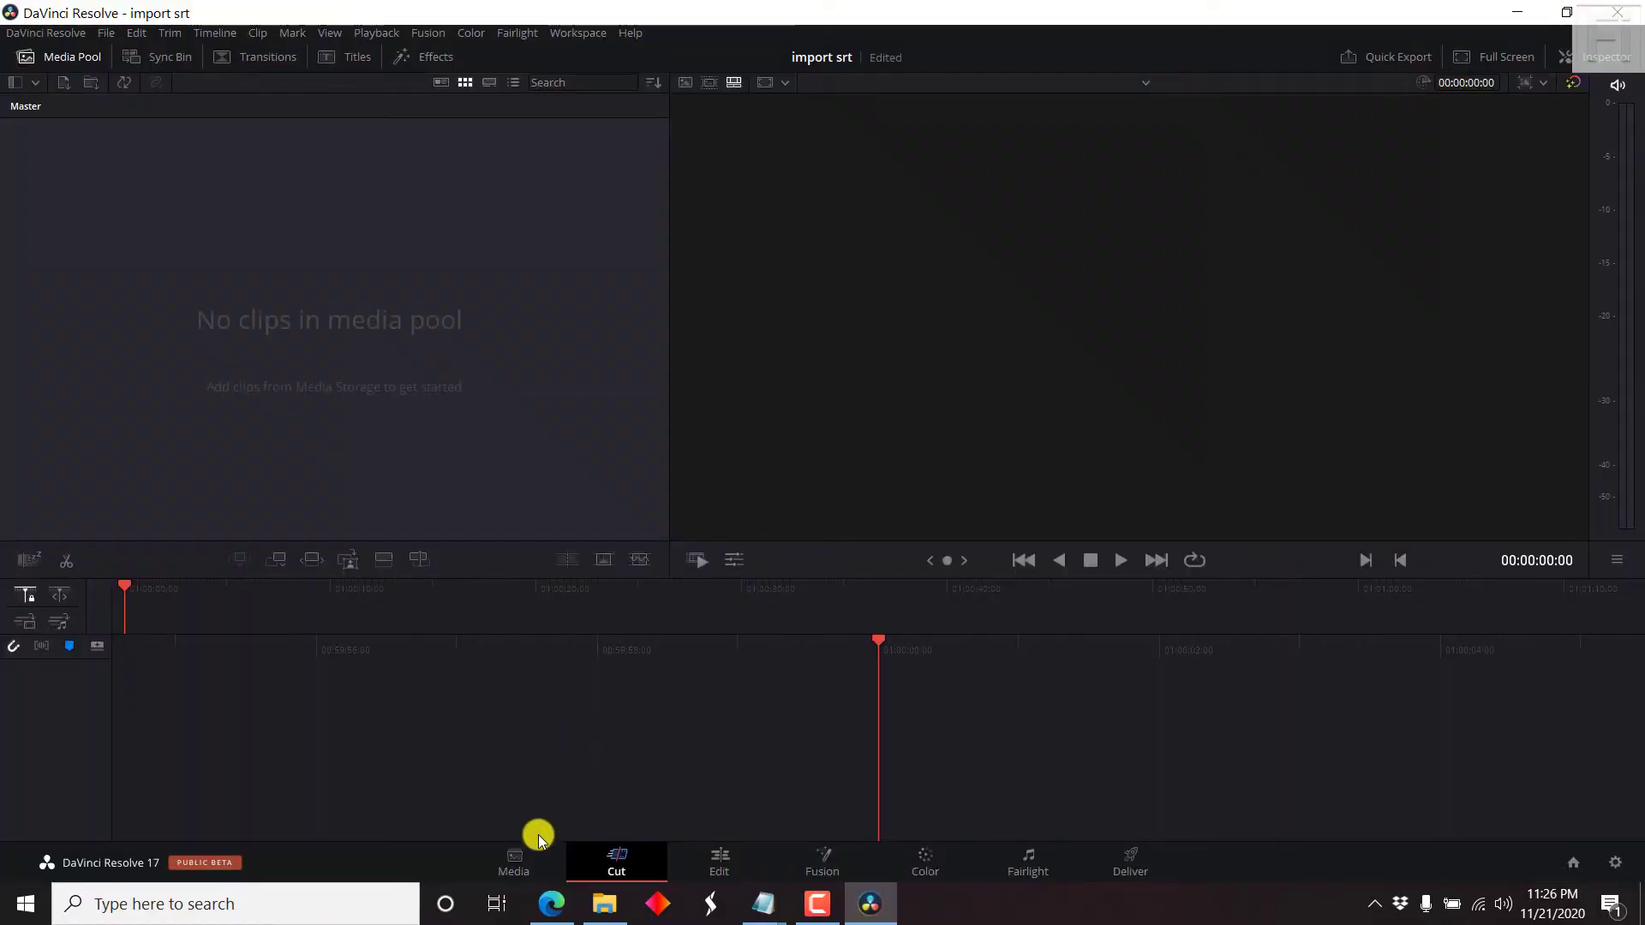
# On the Media page, import the transcripts .srt and tutorial MP4, answering the frame rate prompt.
pyautogui.click(525, 858)
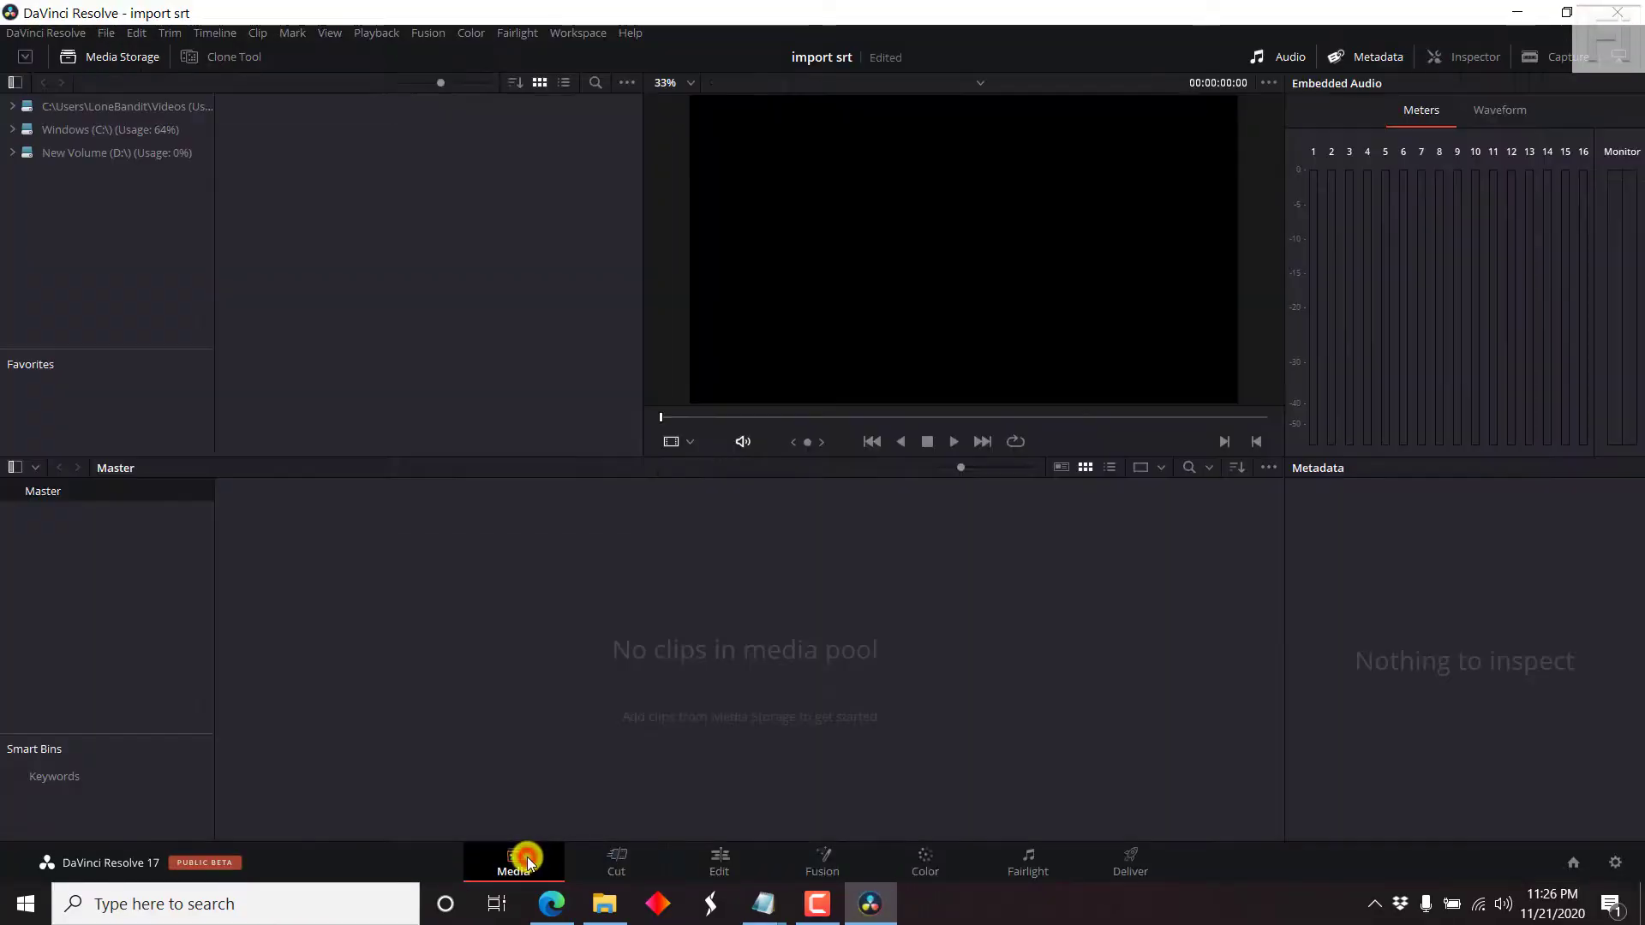
pyautogui.click(605, 904)
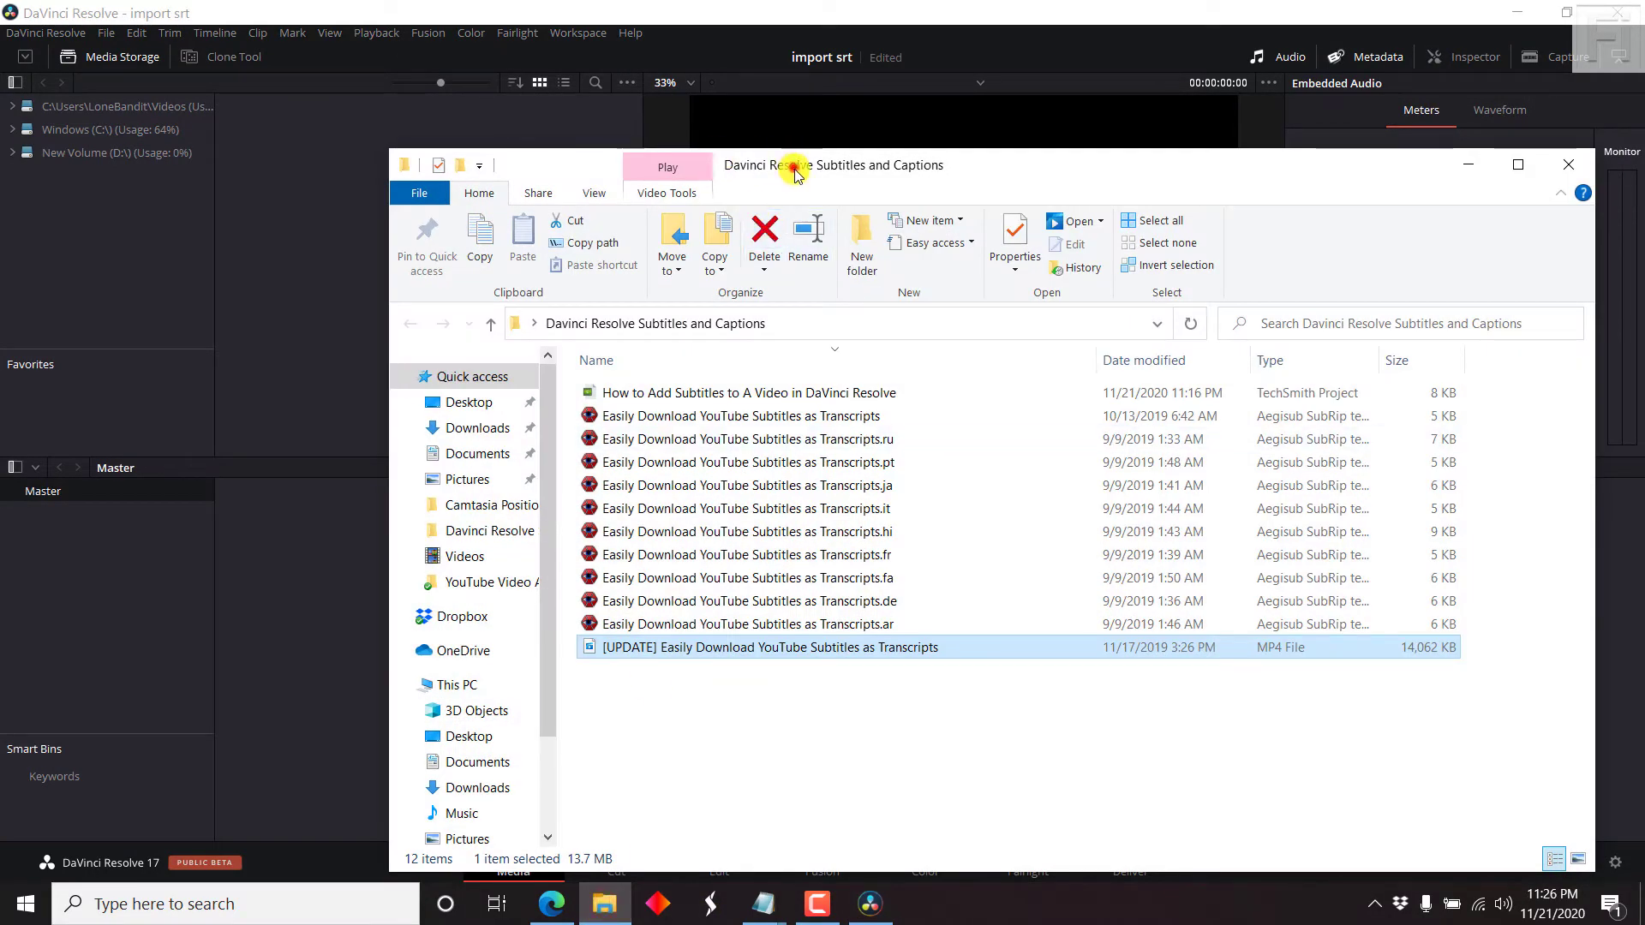
pyautogui.moveTo(864, 164); pyautogui.dragTo(1250, 169)
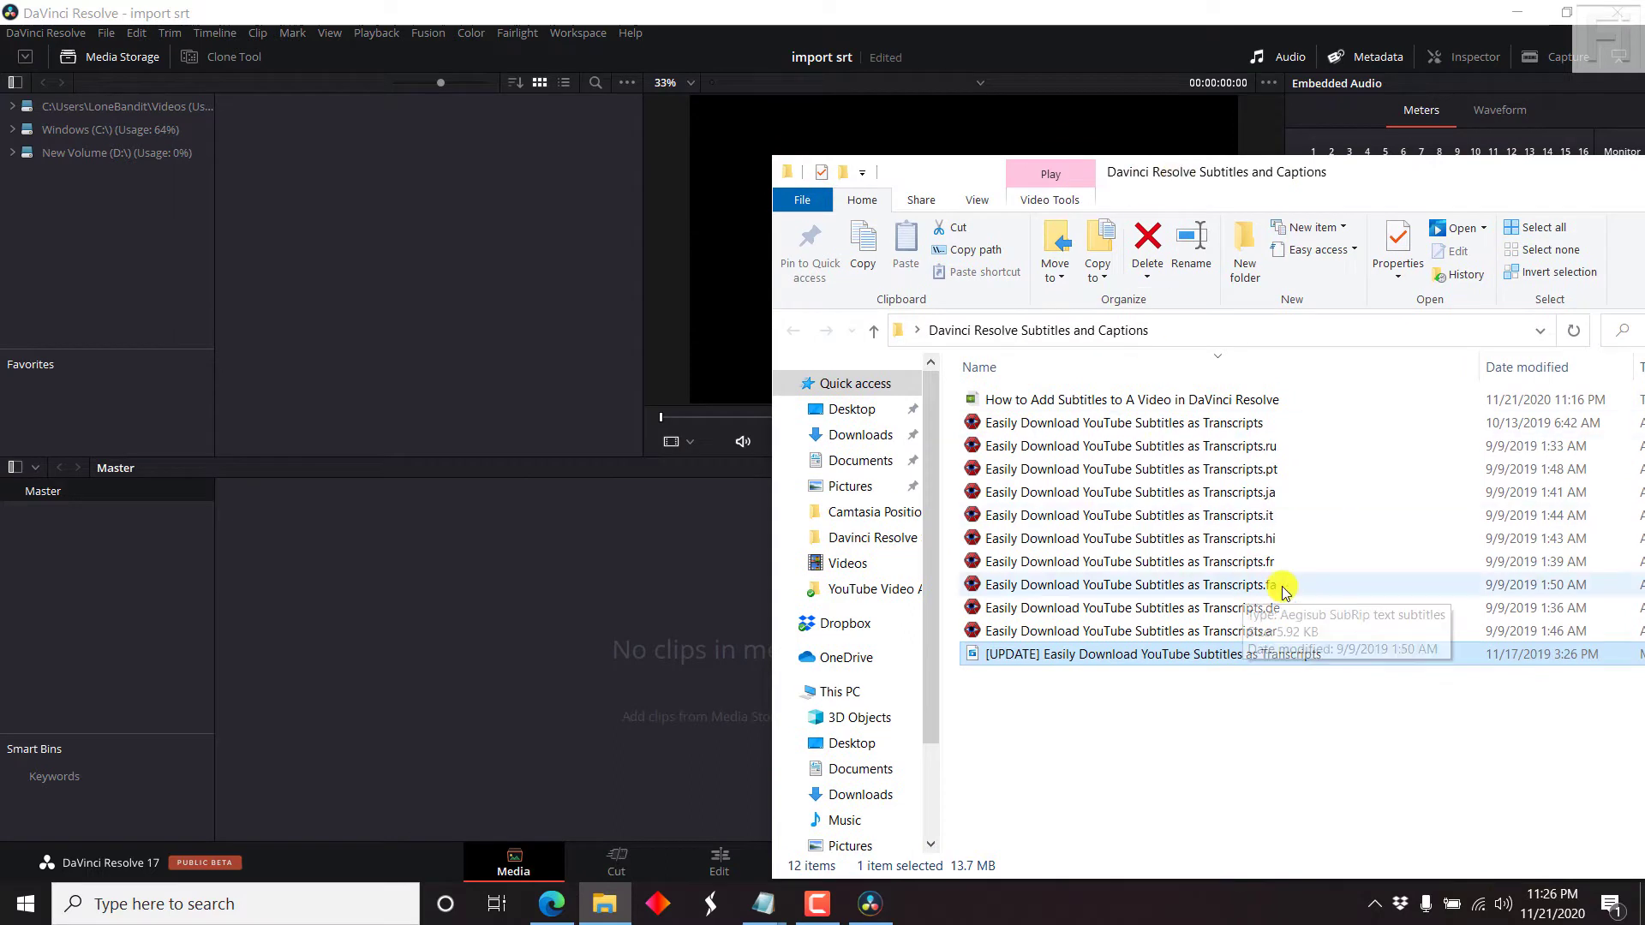
pyautogui.click(1194, 421)
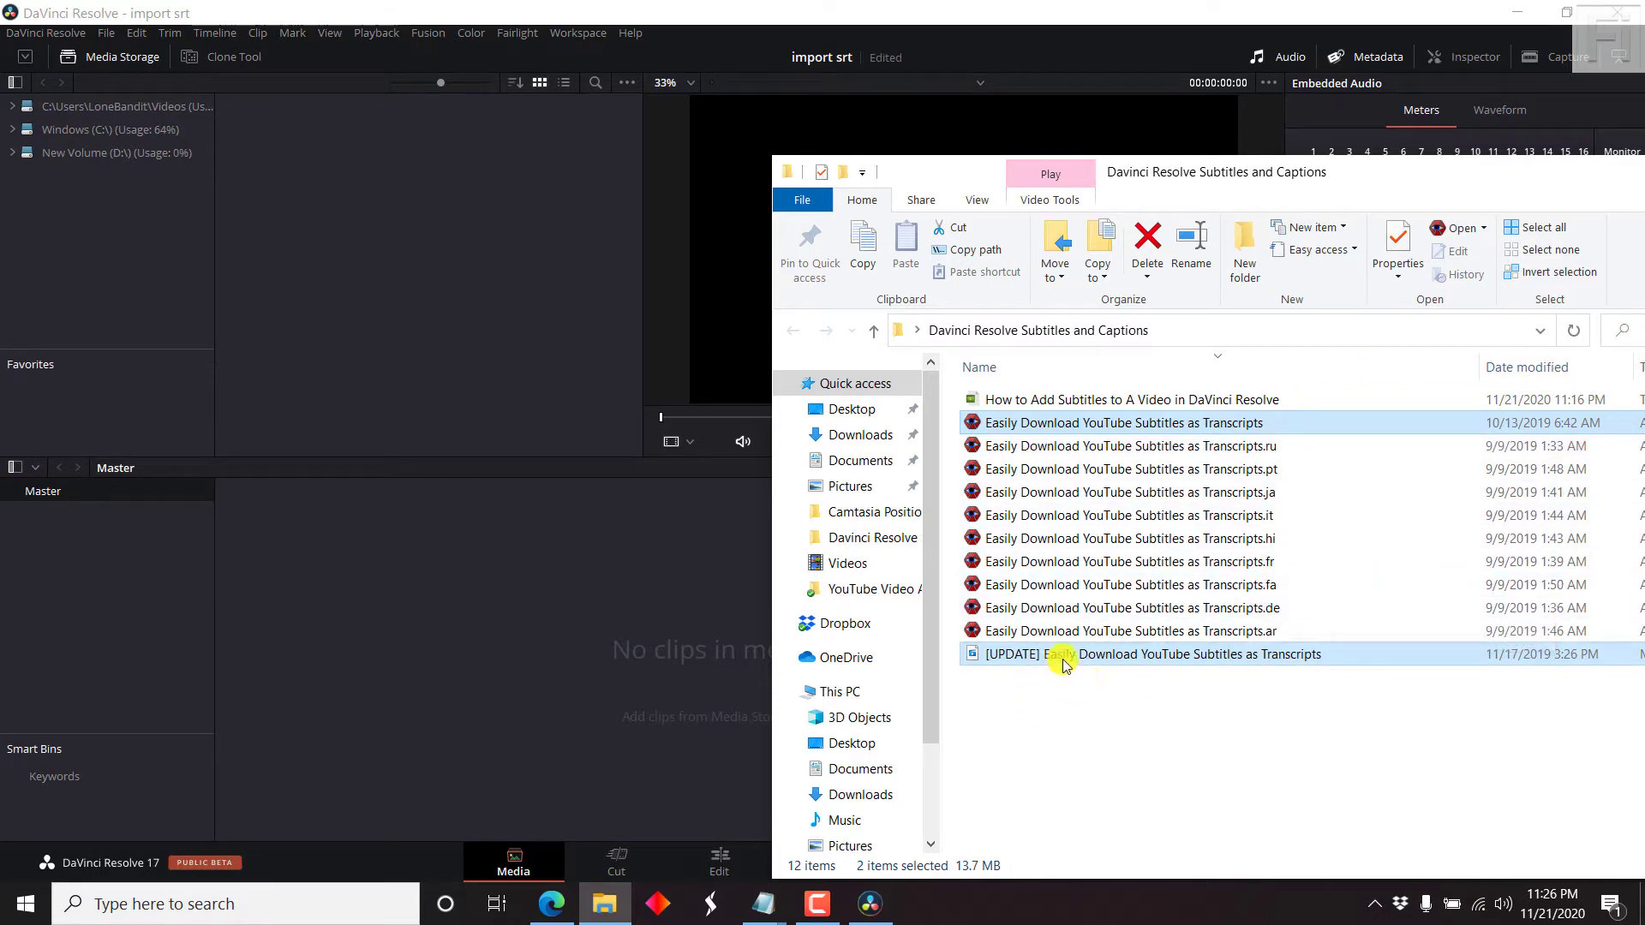
pyautogui.moveTo(1063, 660); pyautogui.dragTo(700, 691)
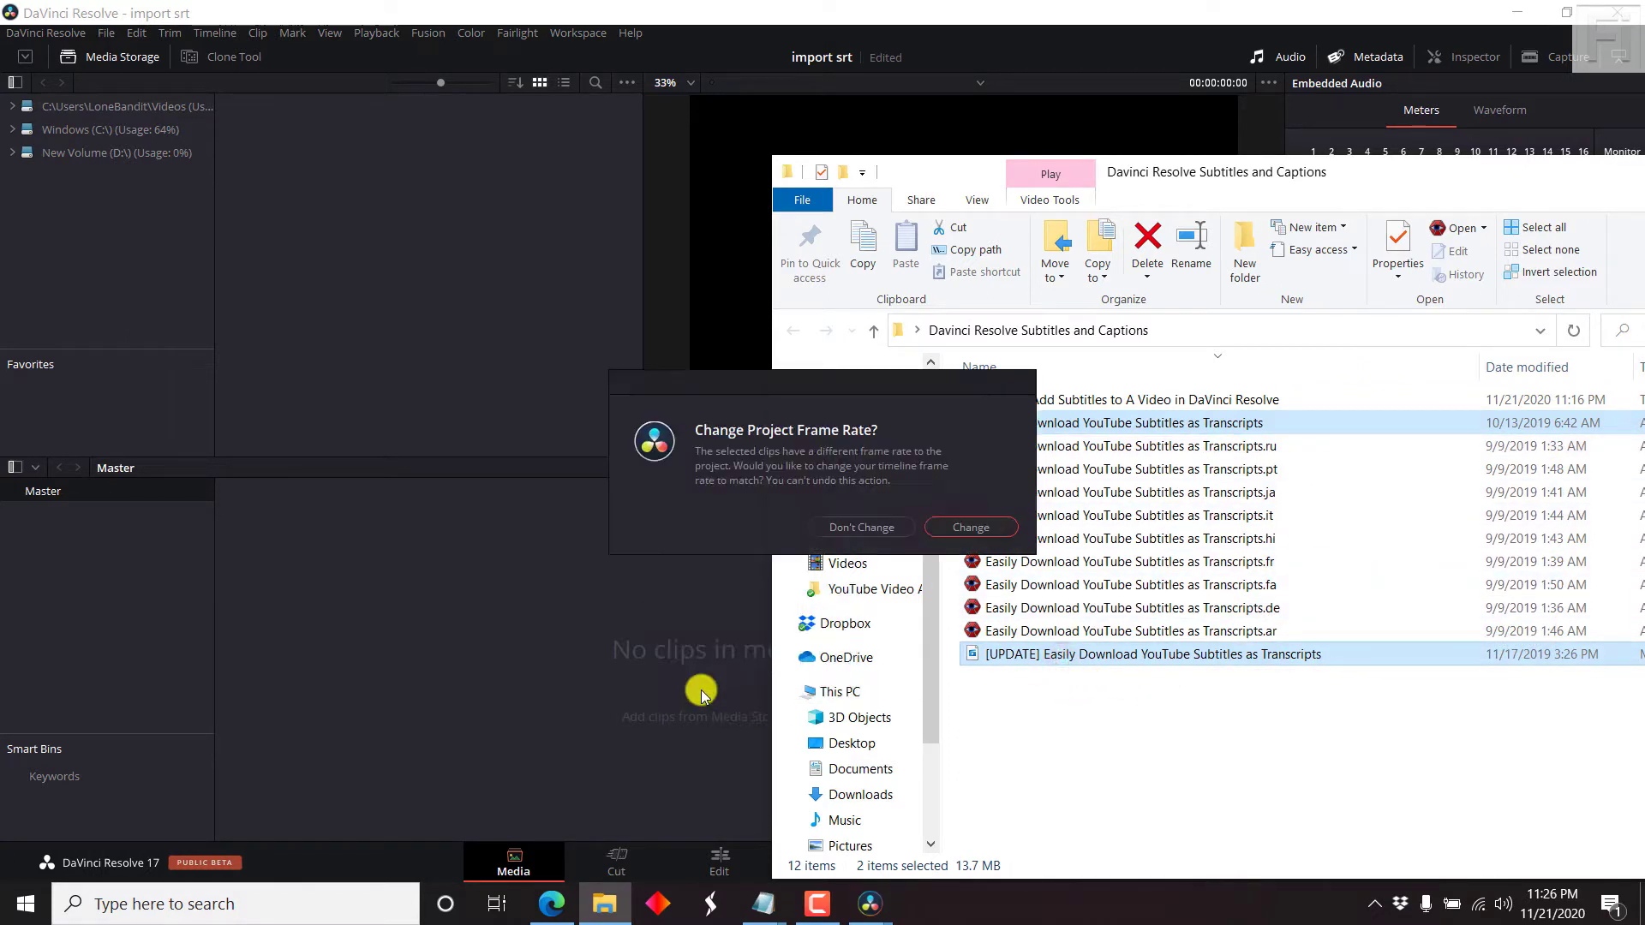
pyautogui.click(967, 525)
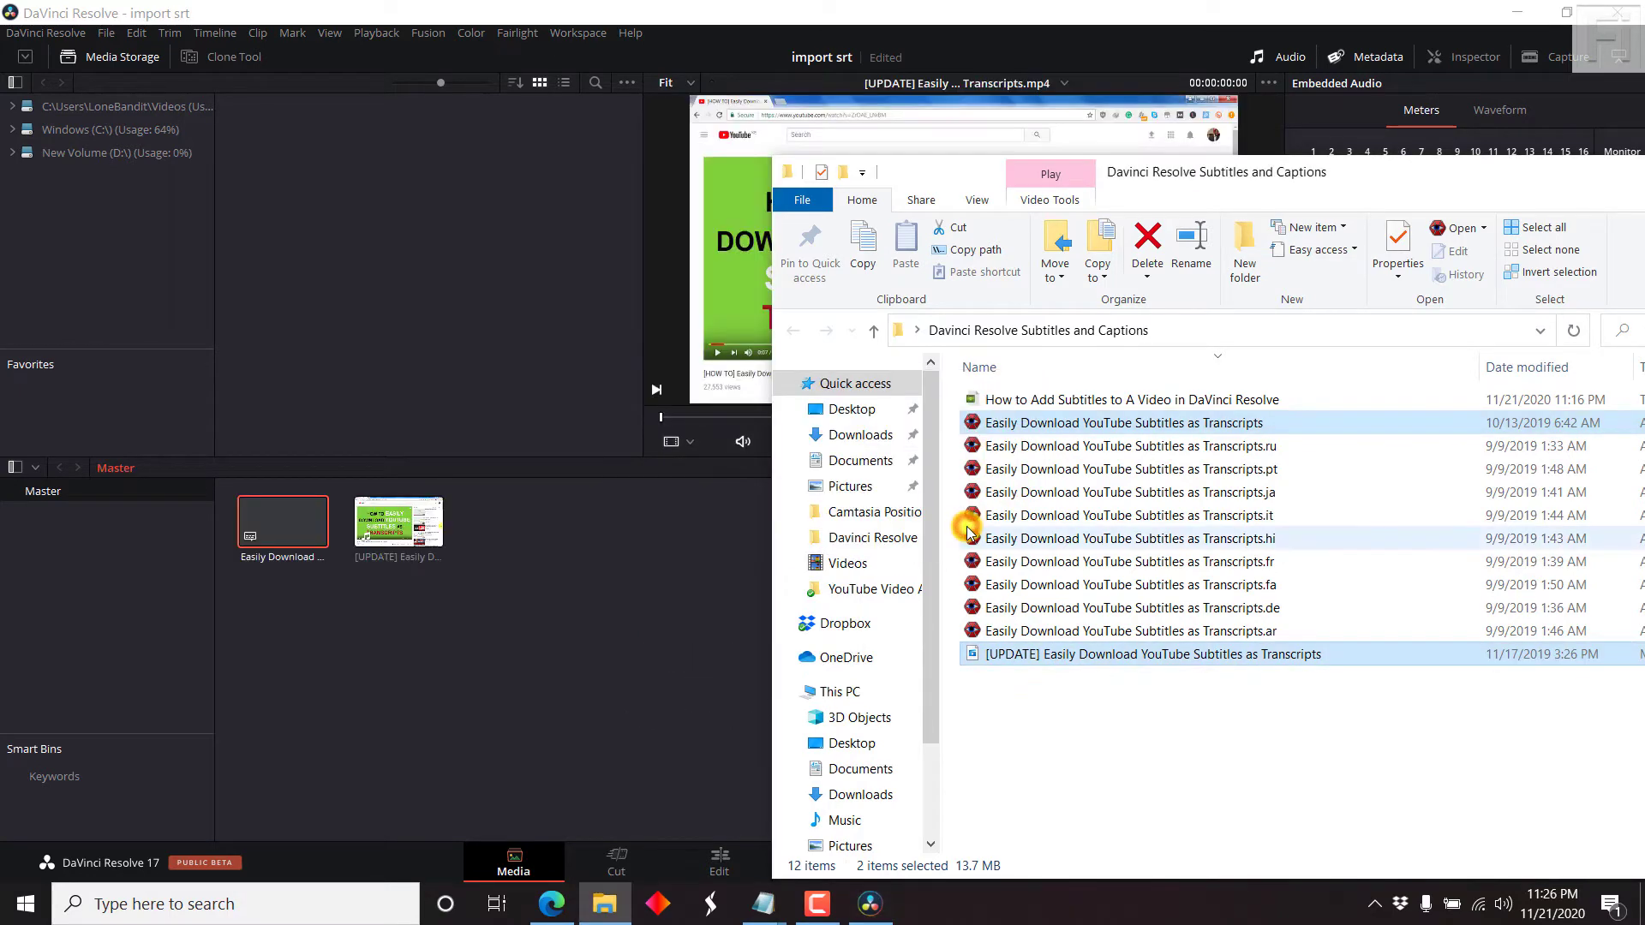
pyautogui.click(575, 7)
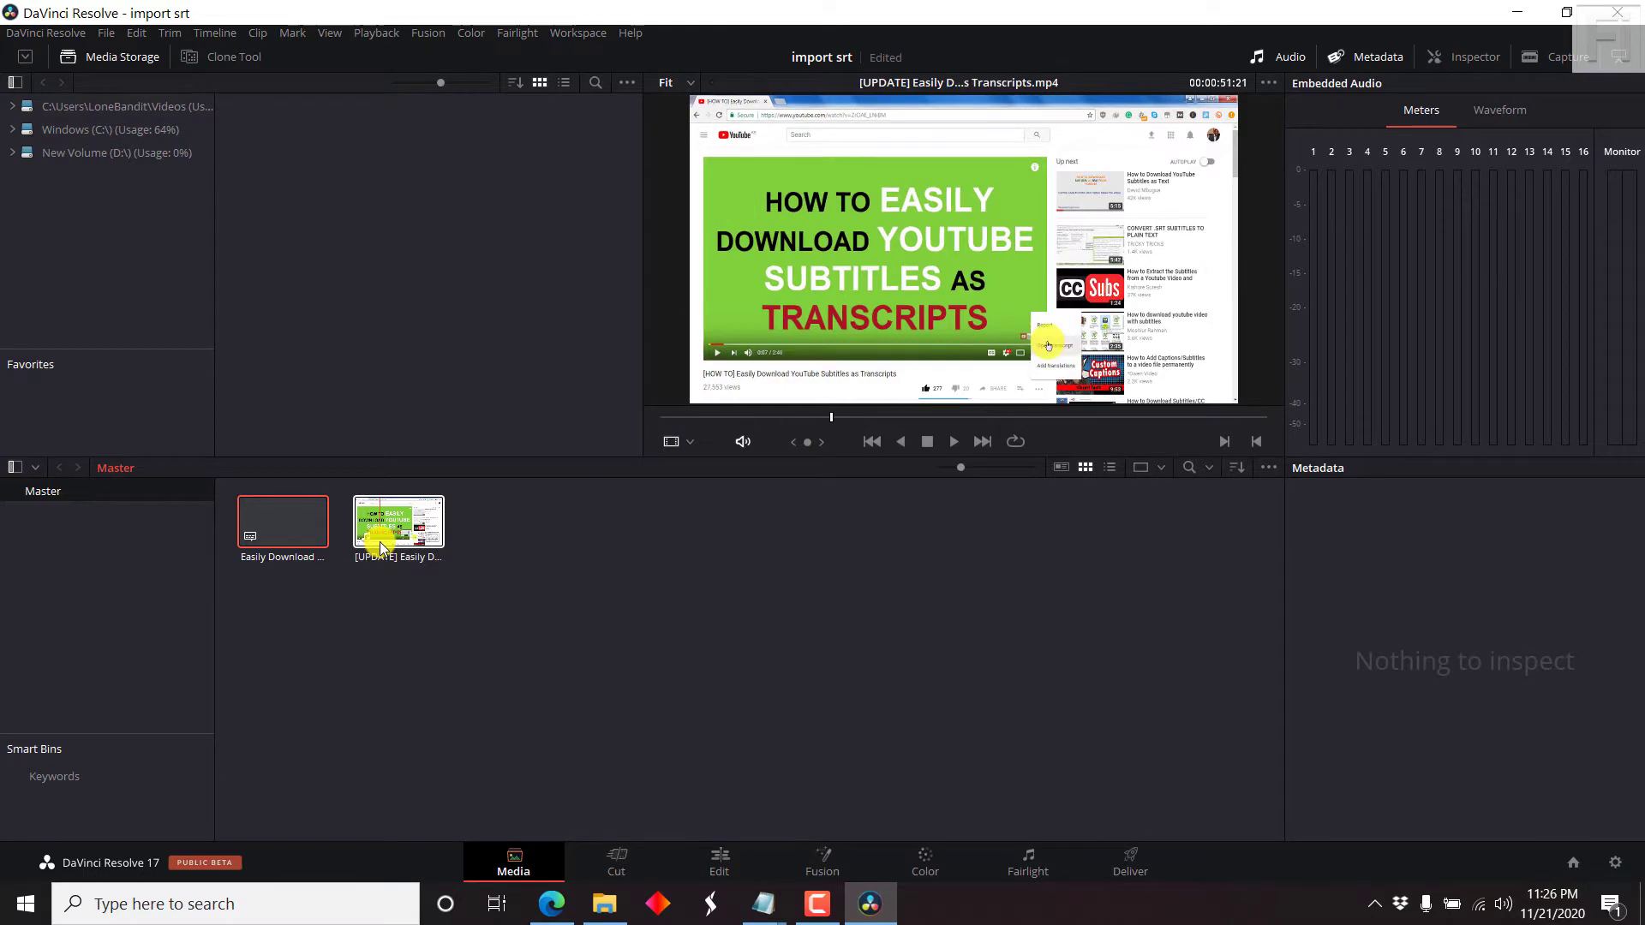
pyautogui.click(292, 530)
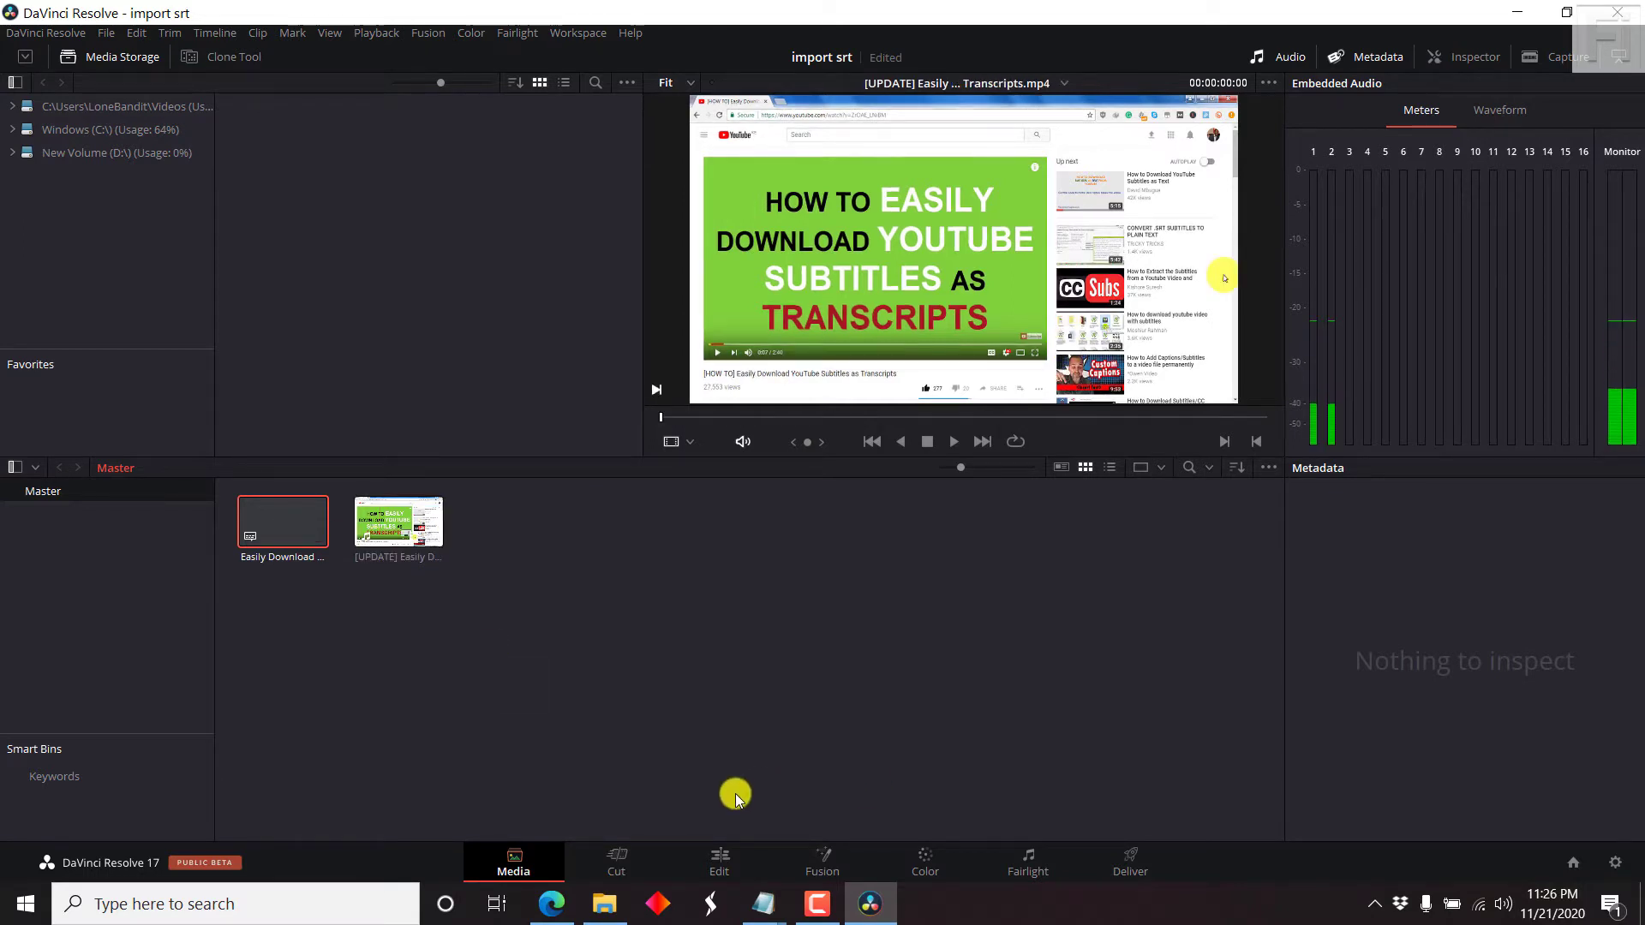
# On the Edit page, drop the tutorial MP4 onto an empty timeline, creating Timeline 1.
pyautogui.click(714, 861)
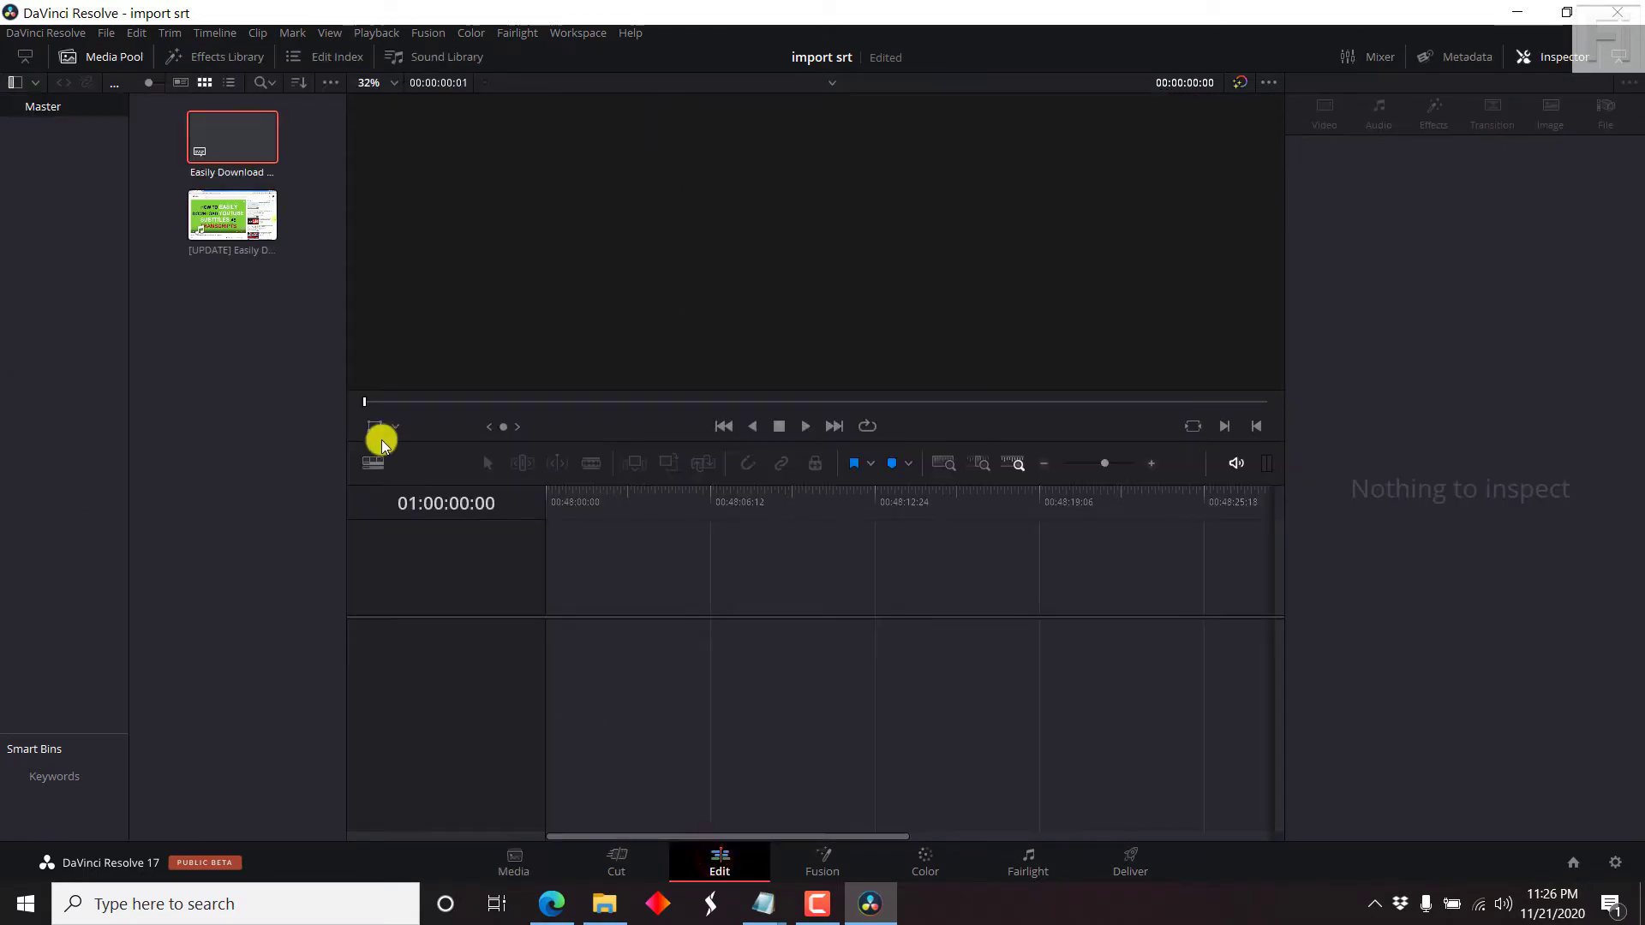
pyautogui.click(232, 226)
pyautogui.moveTo(231, 225); pyautogui.dragTo(543, 675)
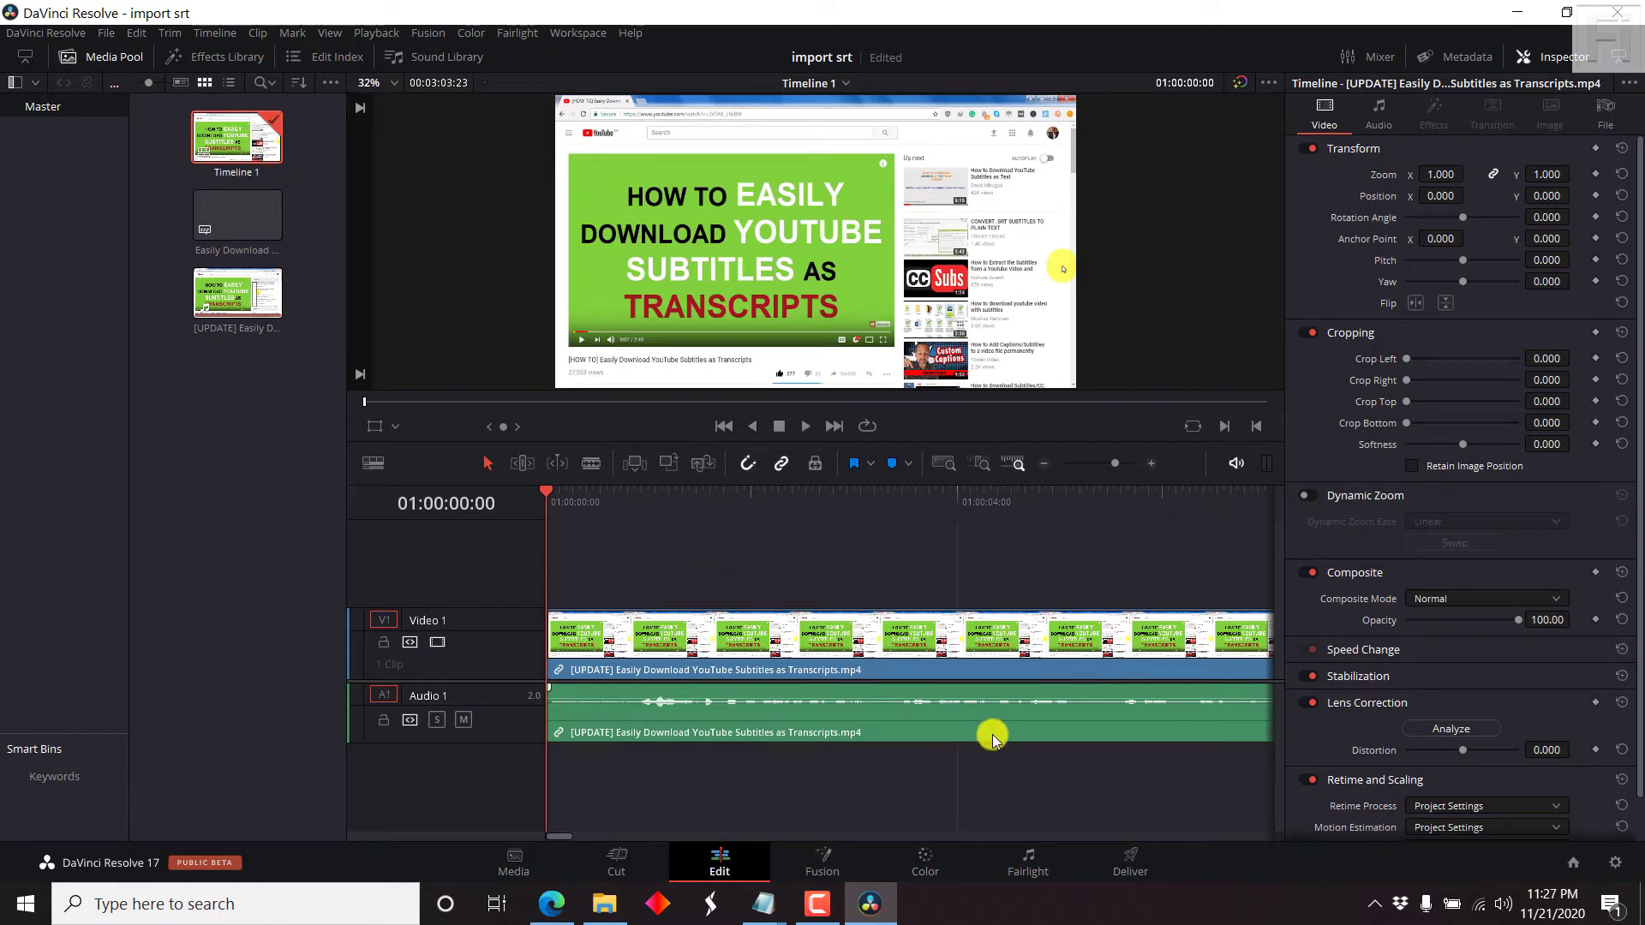
pyautogui.click(591, 602)
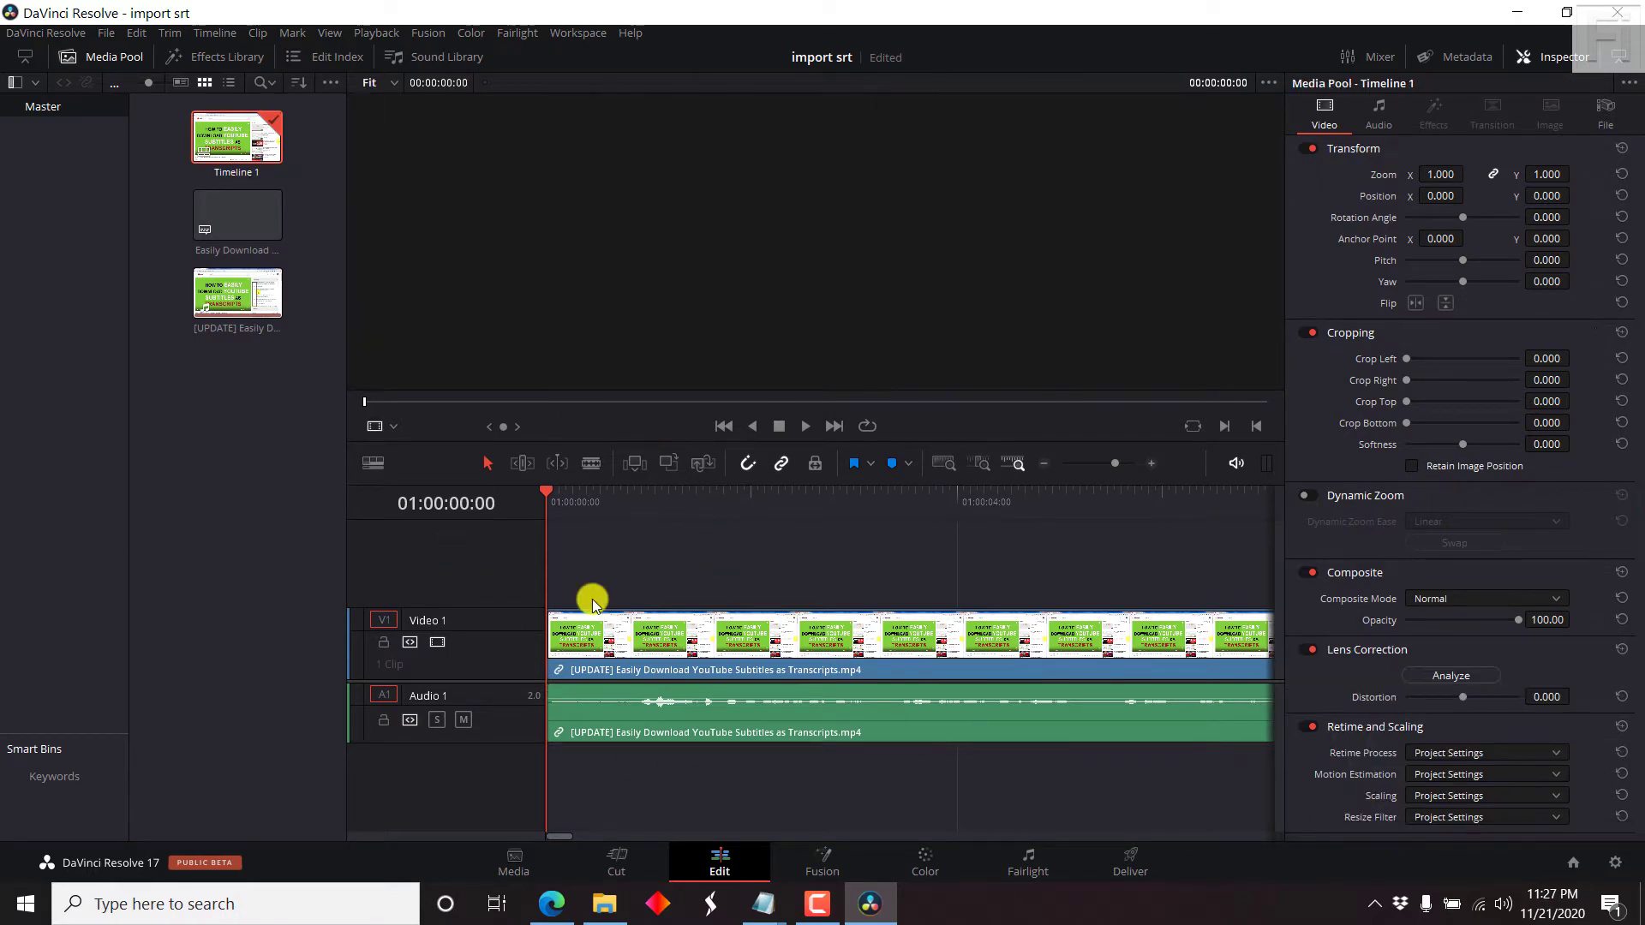
# Add a subtitle track and place the transcripts .srt captions onto Subtitle 1.
pyautogui.rightClick(464, 578)
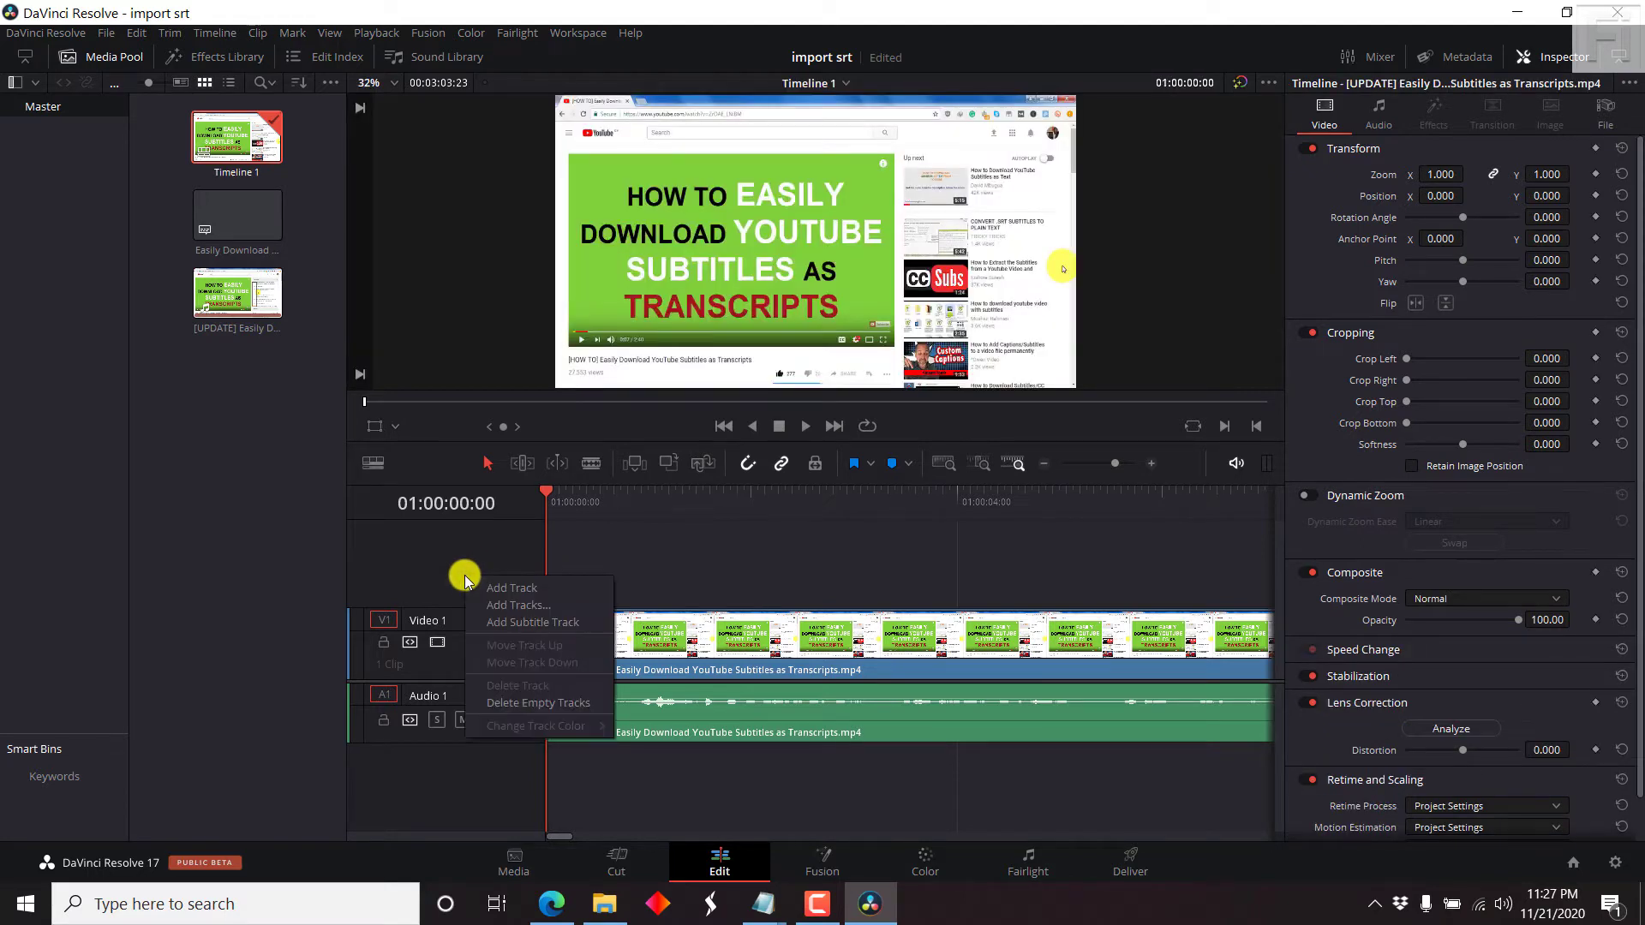
pyautogui.click(532, 623)
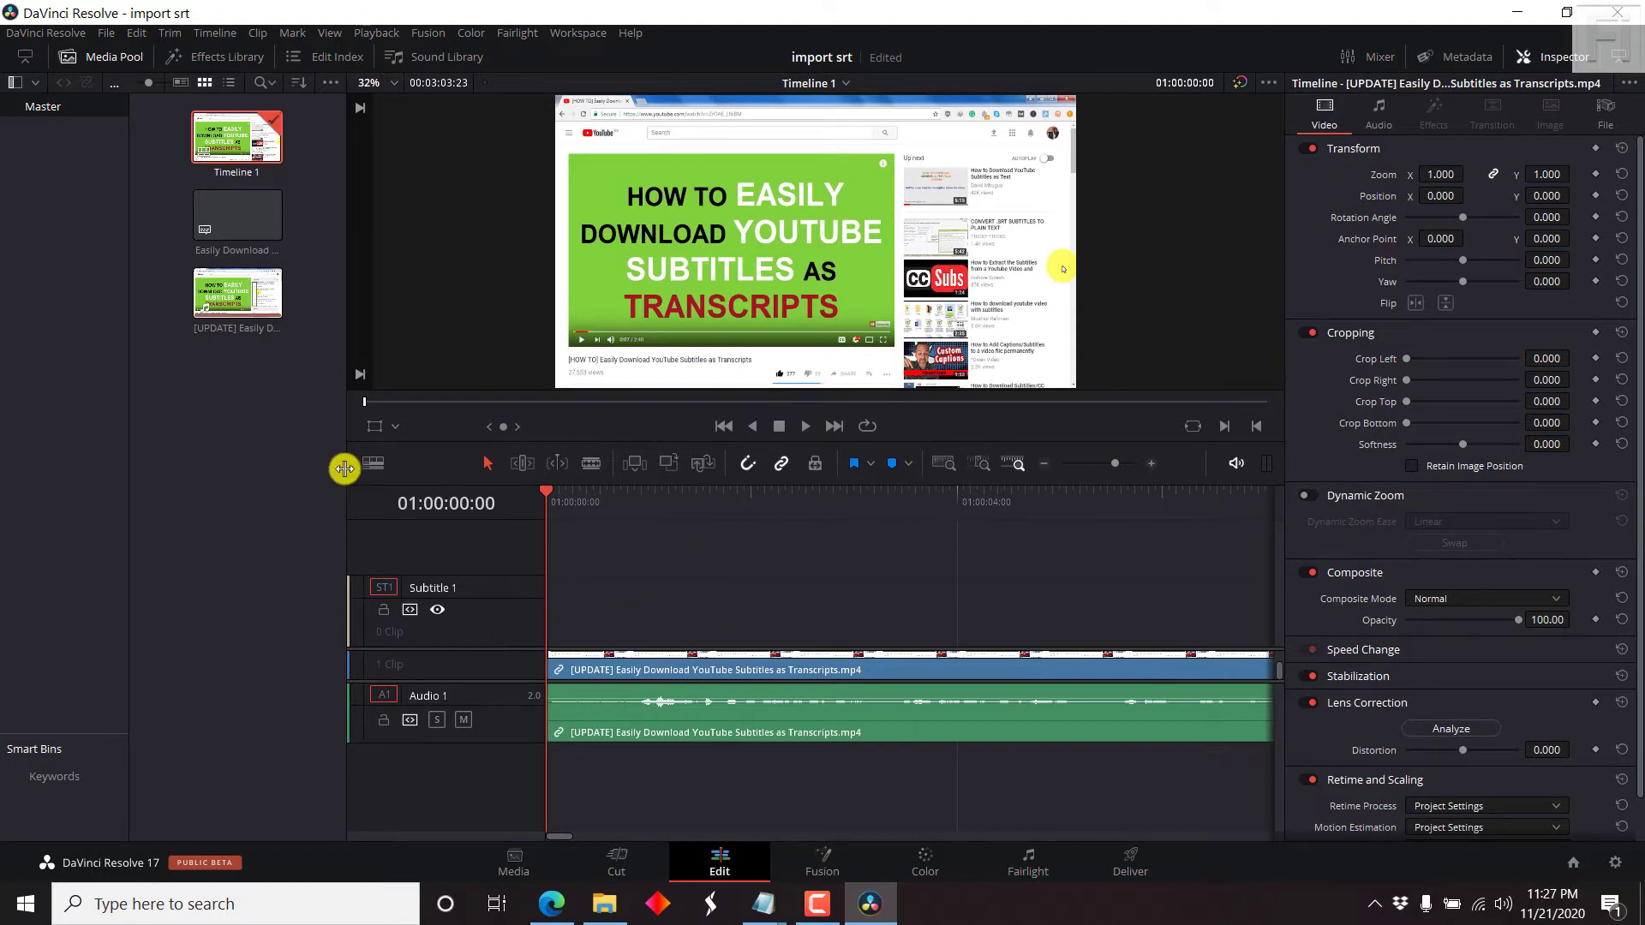
pyautogui.click(236, 215)
pyautogui.moveTo(228, 217); pyautogui.dragTo(556, 616)
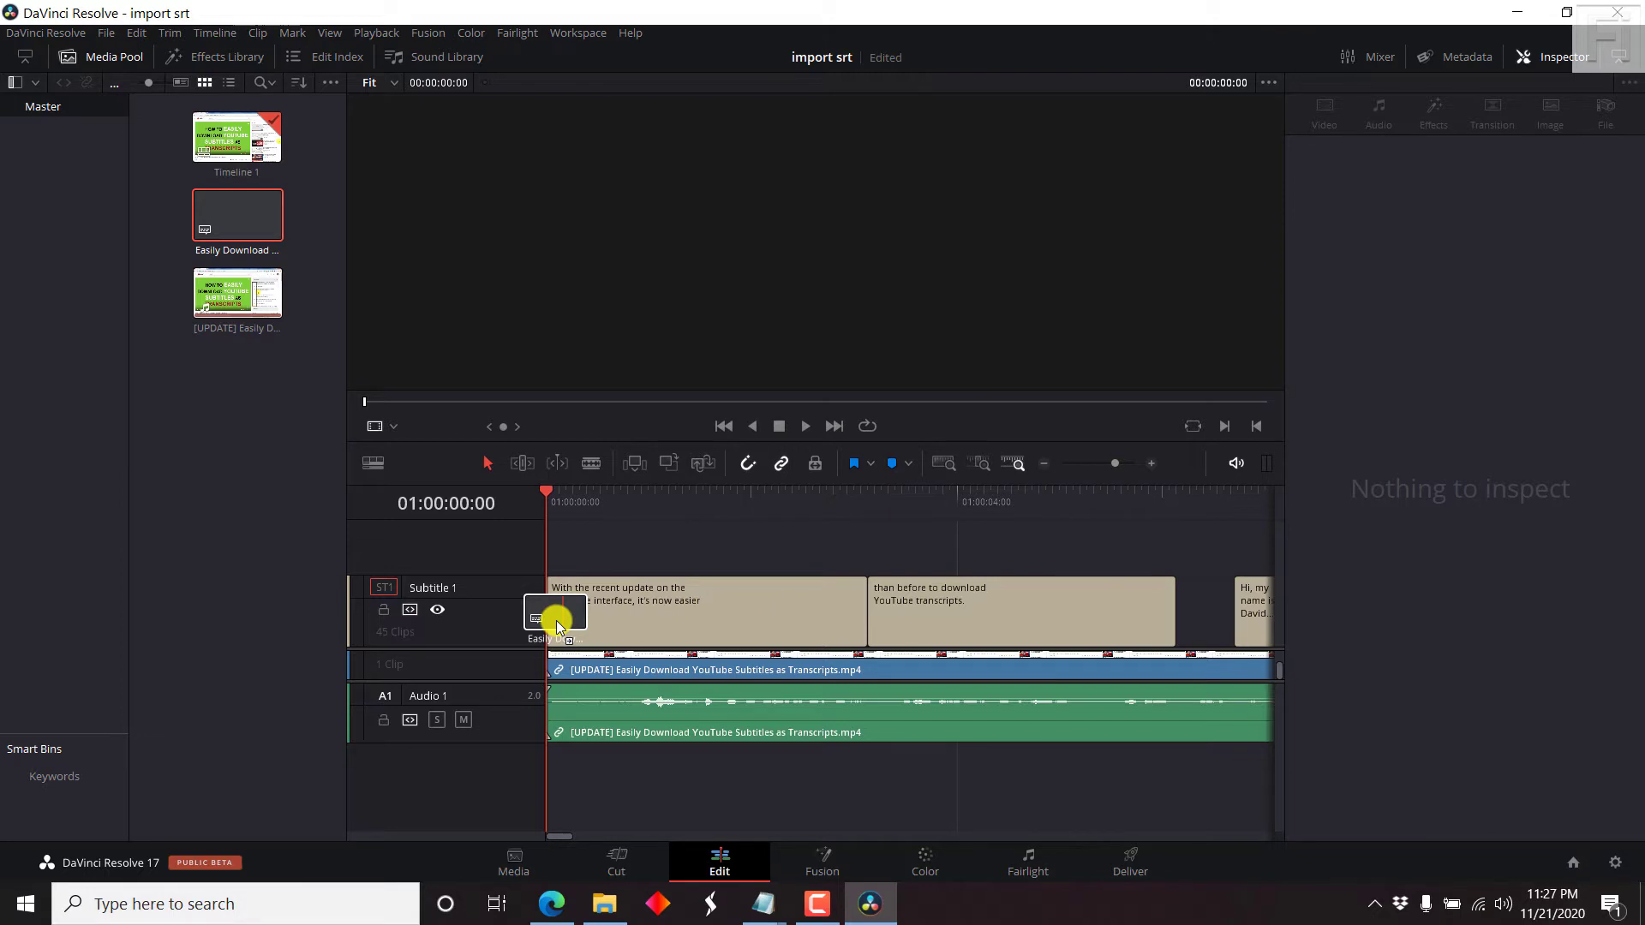
pyautogui.moveTo(556, 623); pyautogui.dragTo(616, 626)
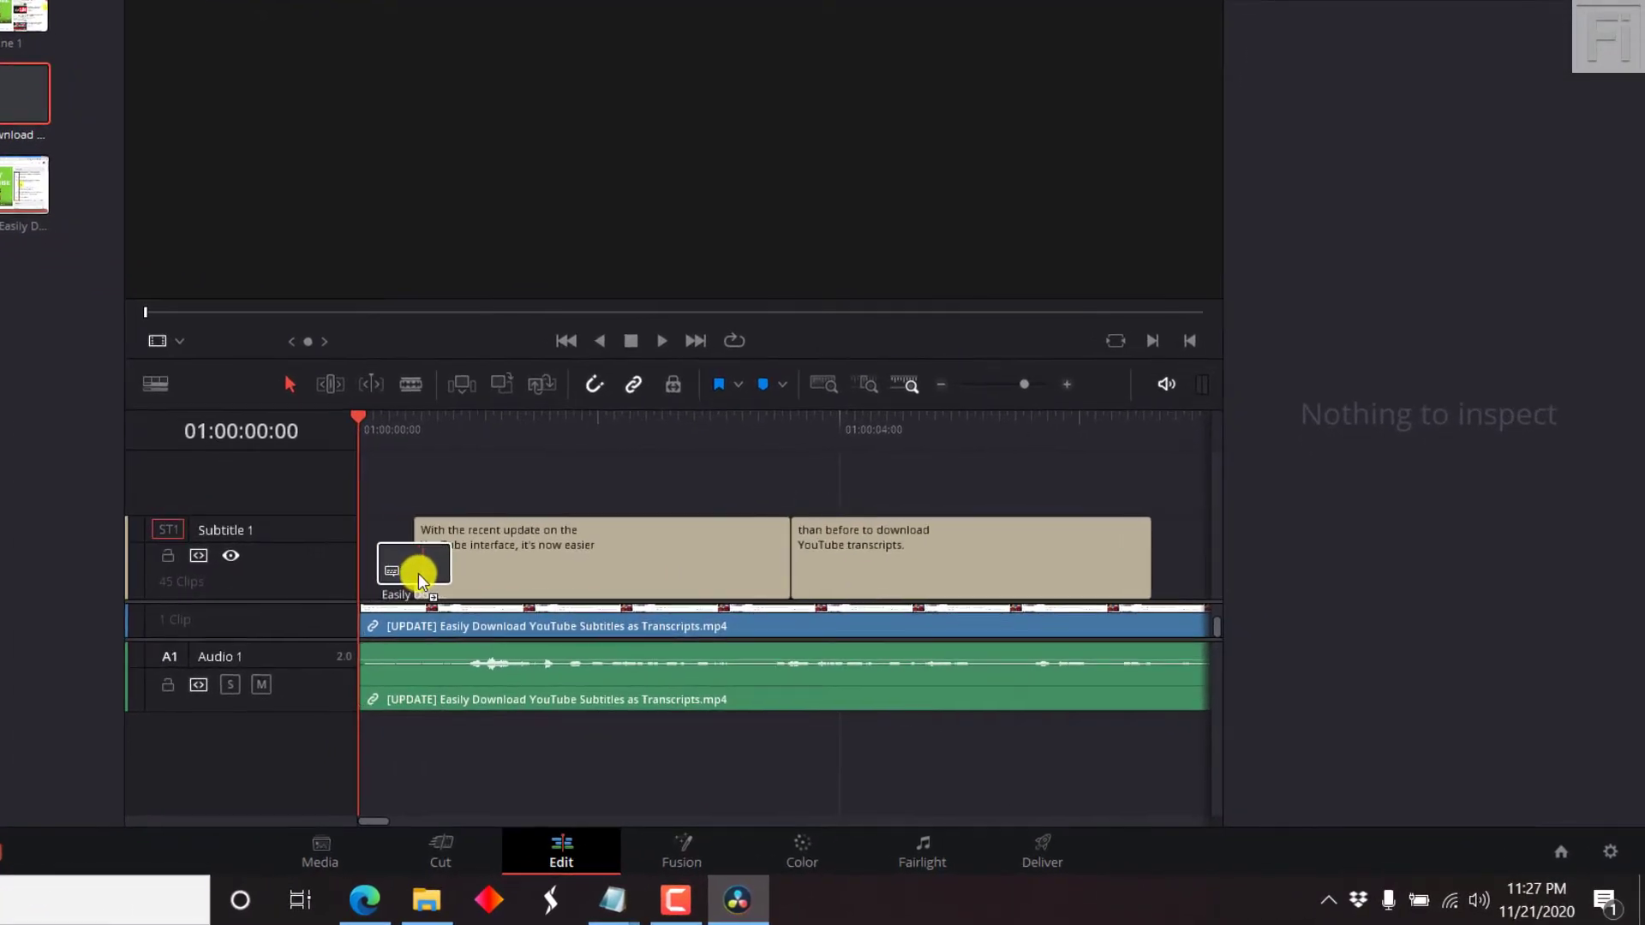
pyautogui.moveTo(447, 575); pyautogui.dragTo(463, 577)
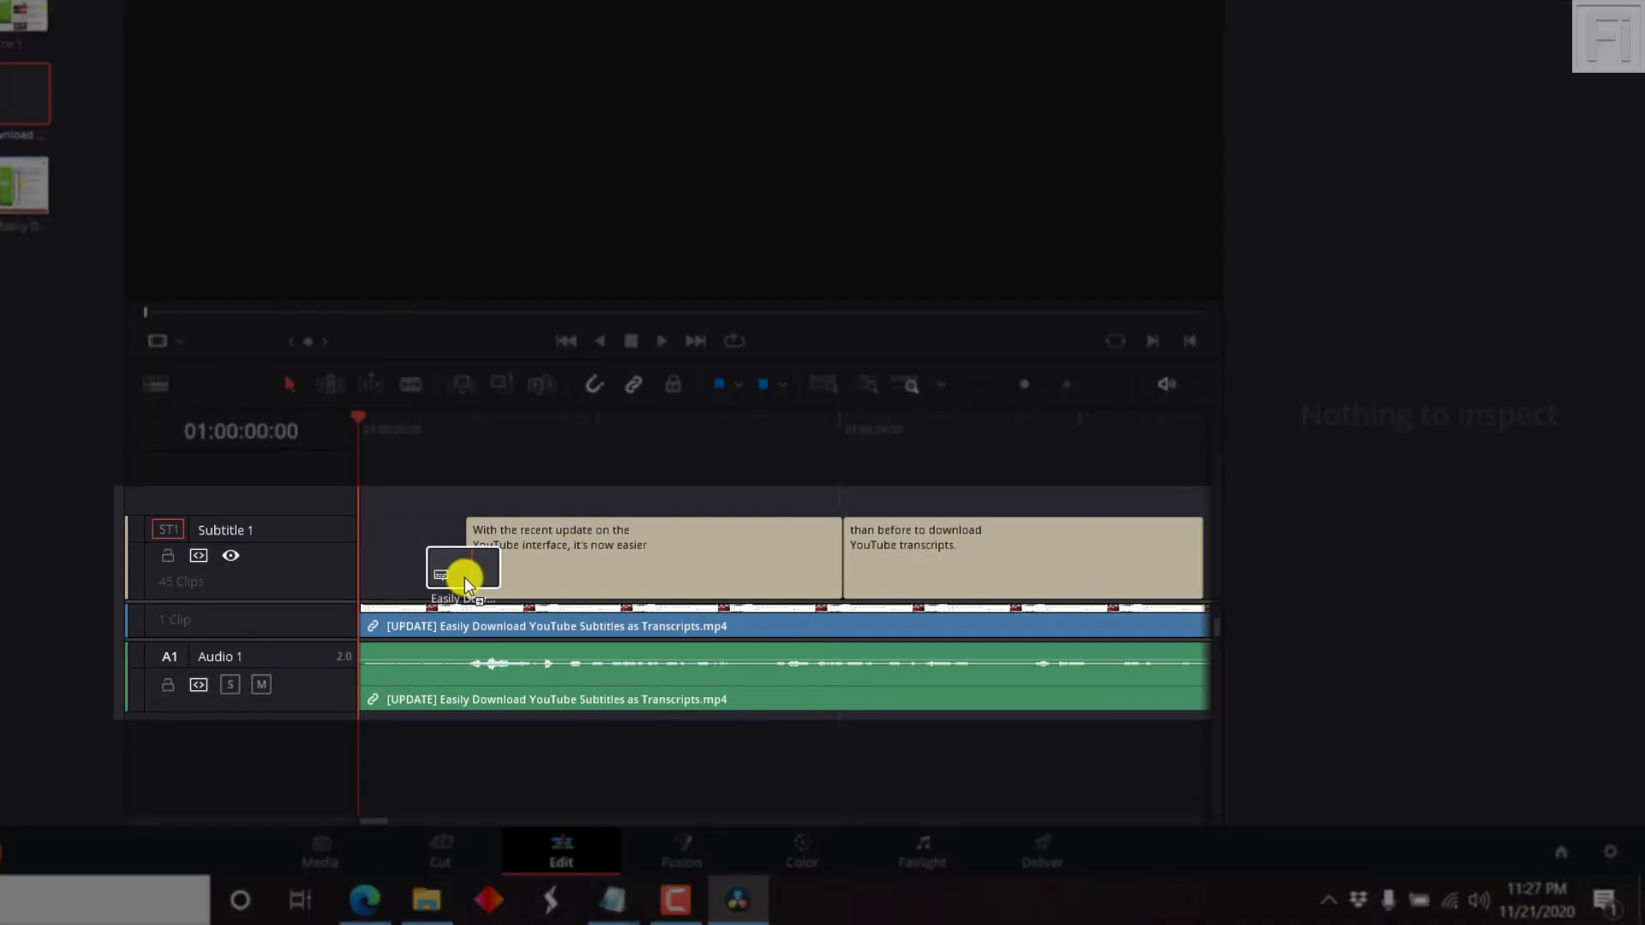
pyautogui.moveTo(464, 577); pyautogui.dragTo(464, 578)
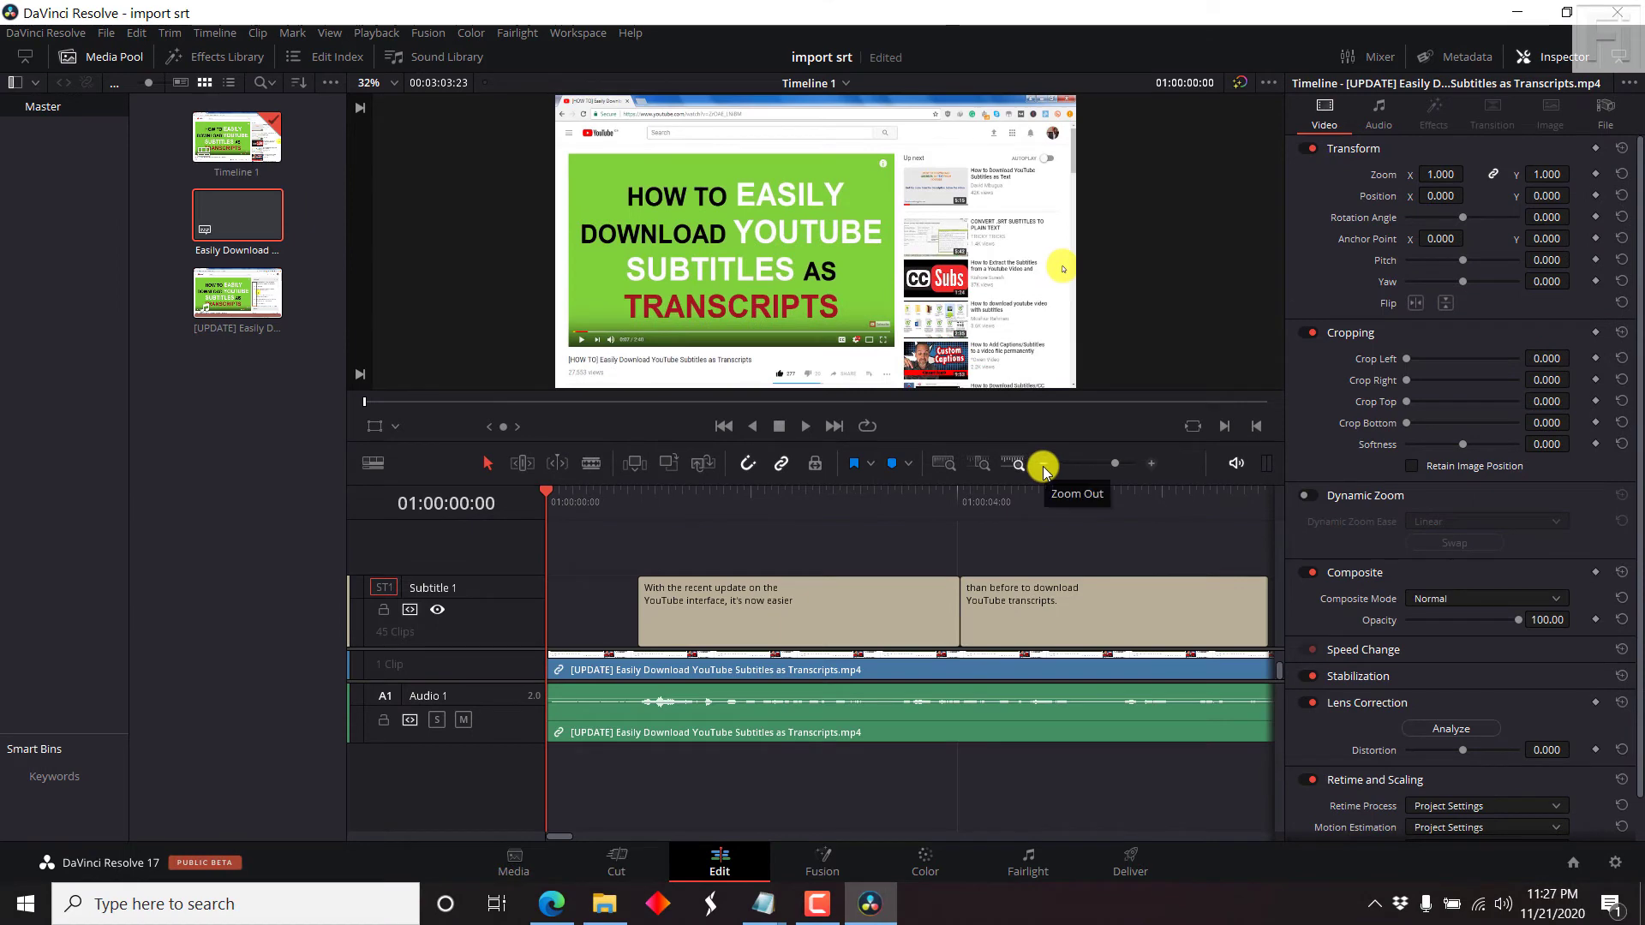
# Select all caption clips on Subtitle 1 and nudge them one frame earlier.
pyautogui.click(1043, 469)
pyautogui.click(1043, 469)
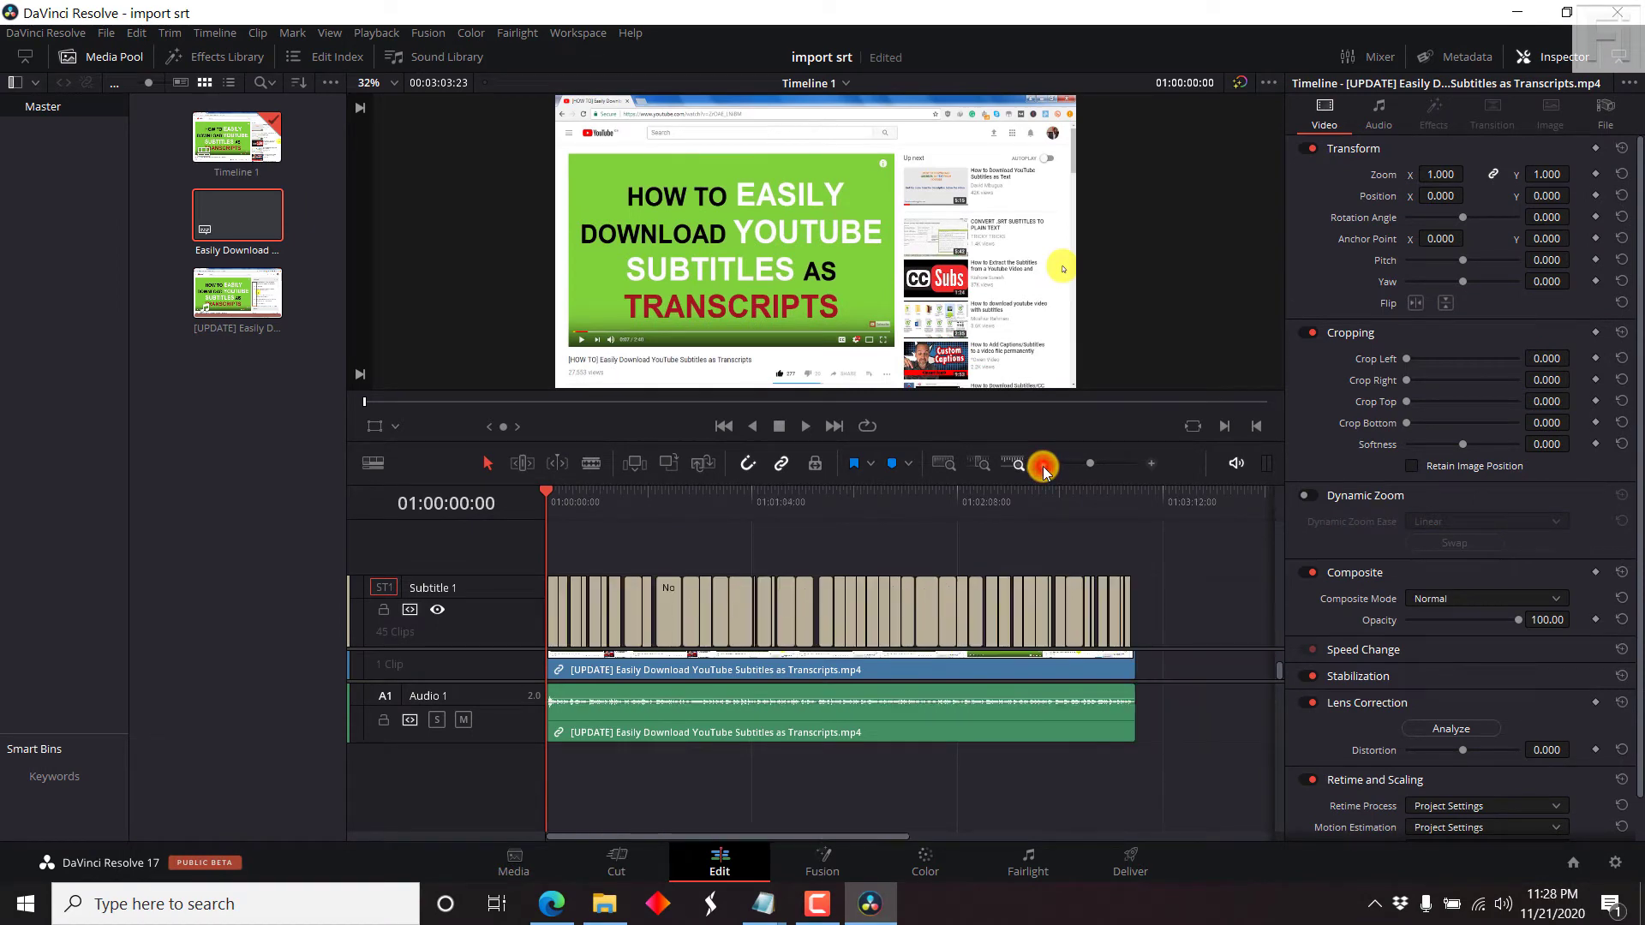
pyautogui.click(1044, 468)
pyautogui.moveTo(883, 610); pyautogui.dragTo(540, 617)
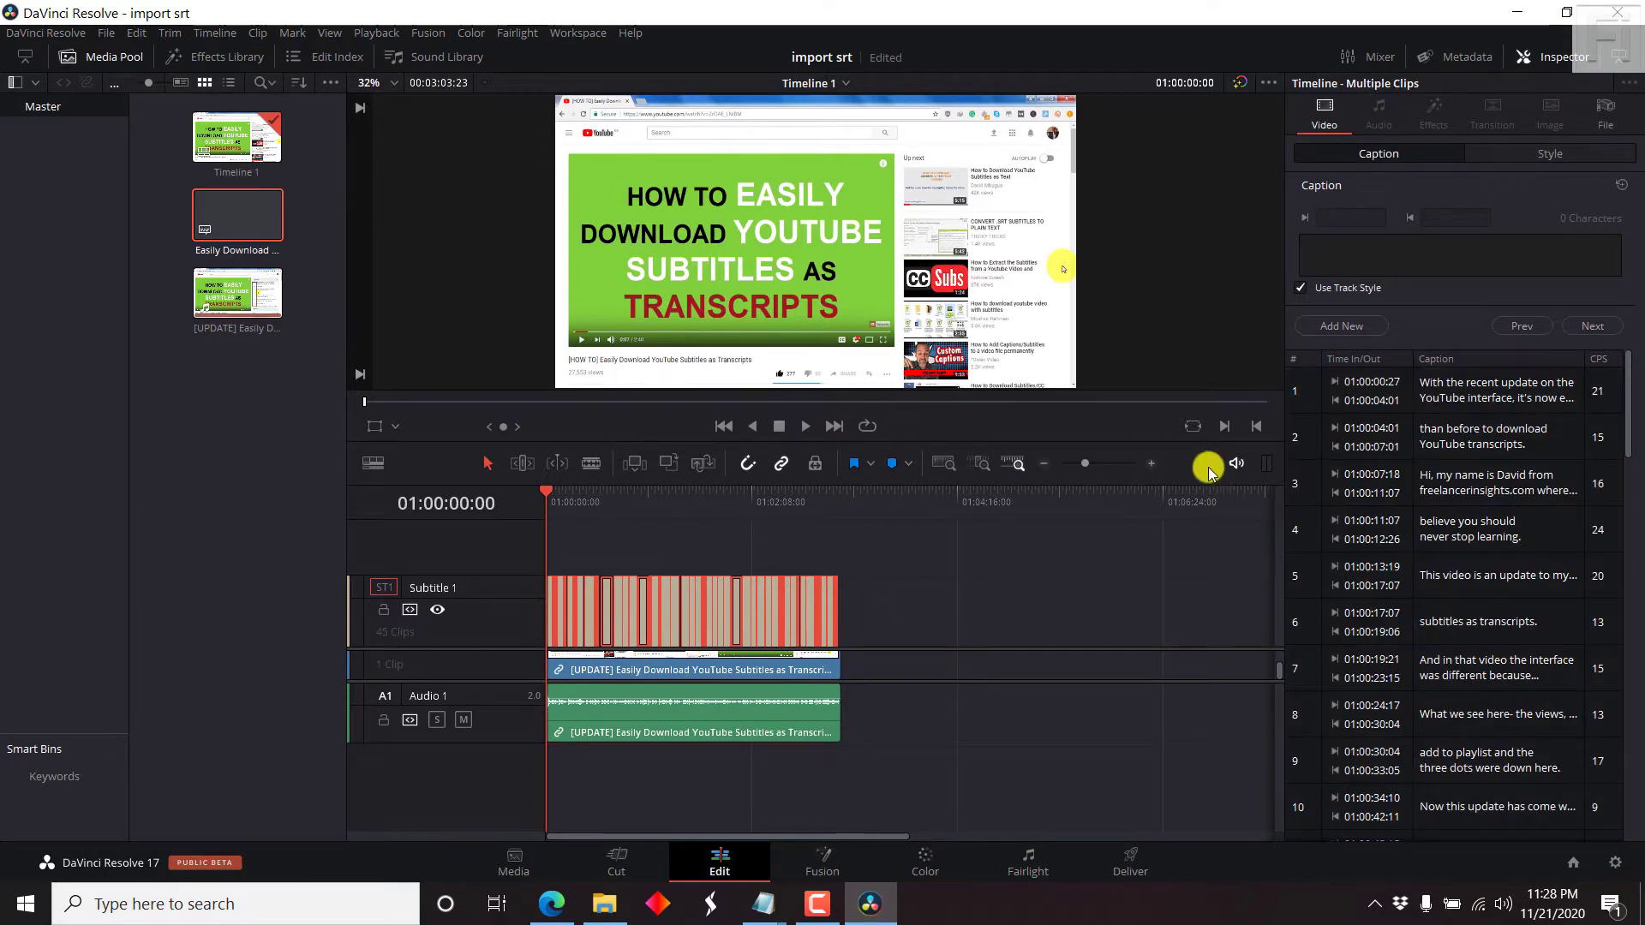
pyautogui.moveTo(1153, 463); pyautogui.dragTo(1153, 462)
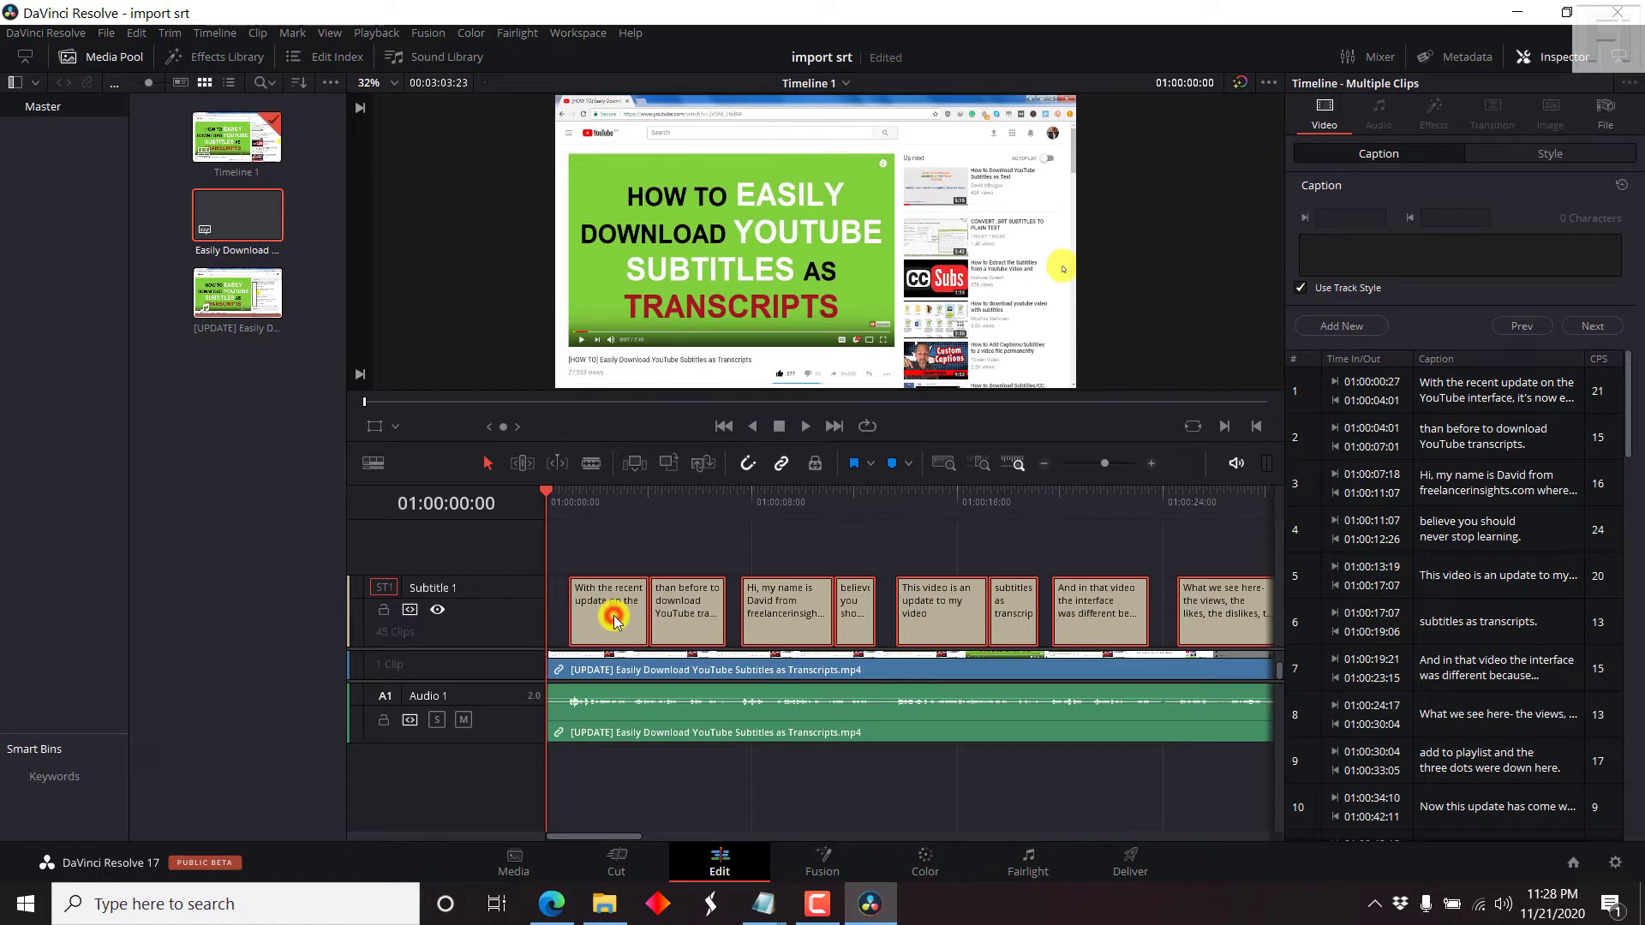
pyautogui.moveTo(615, 621); pyautogui.dragTo(609, 619)
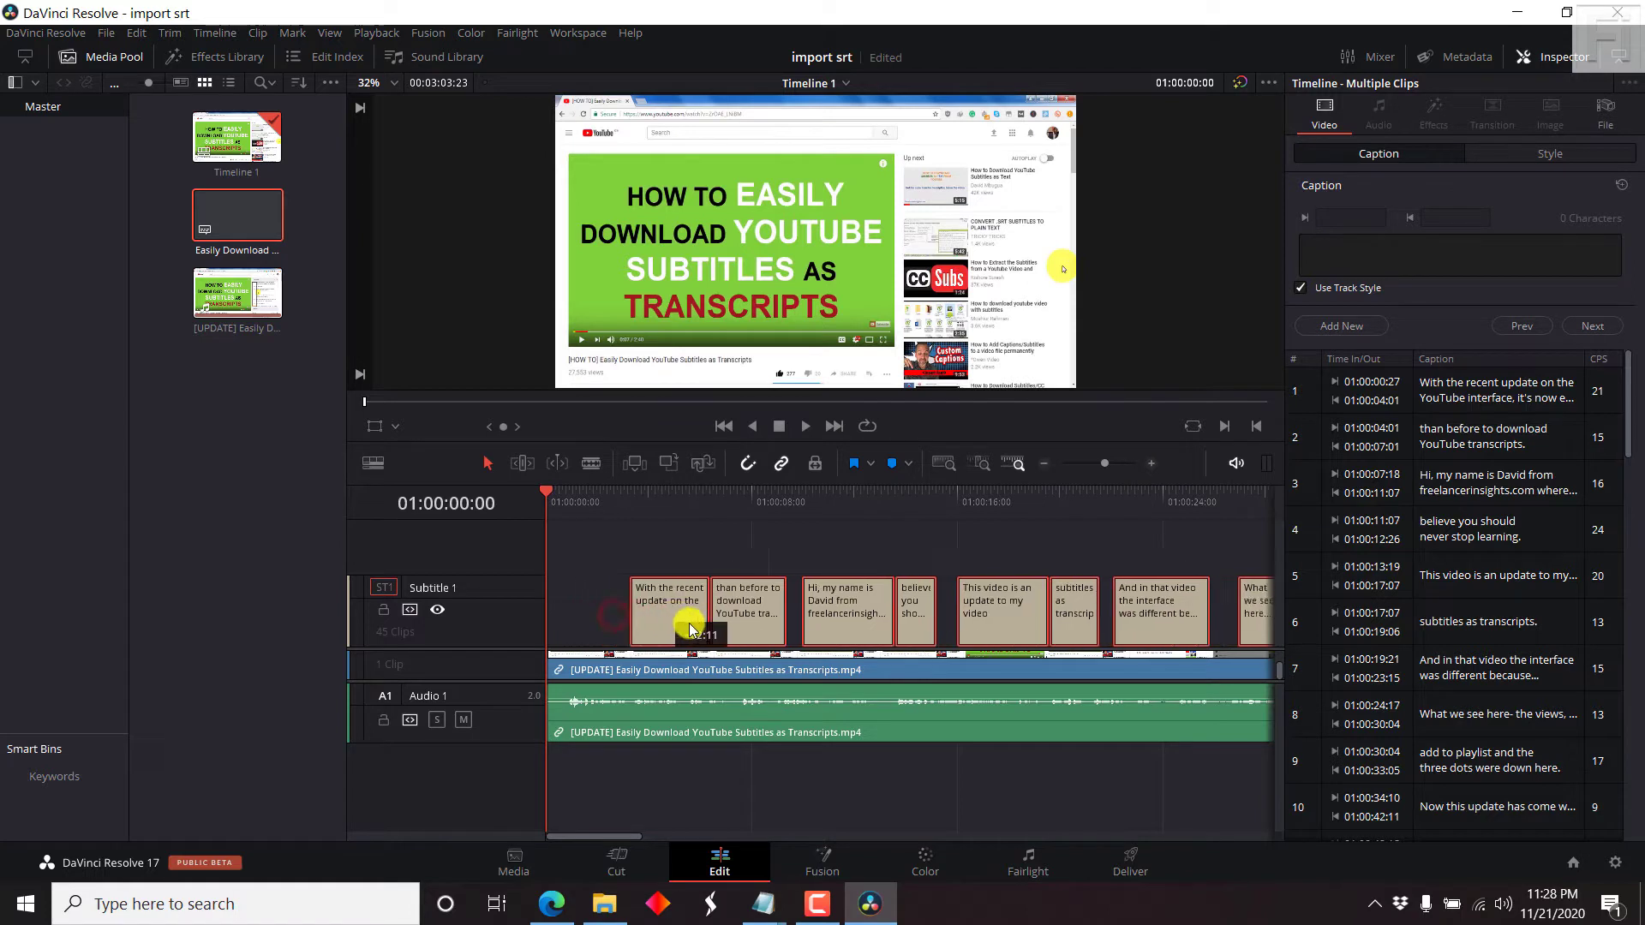
# Confirm the first caption now starts at 01:00:00:26, then zoom back out over the timeline.
pyautogui.click(1151, 464)
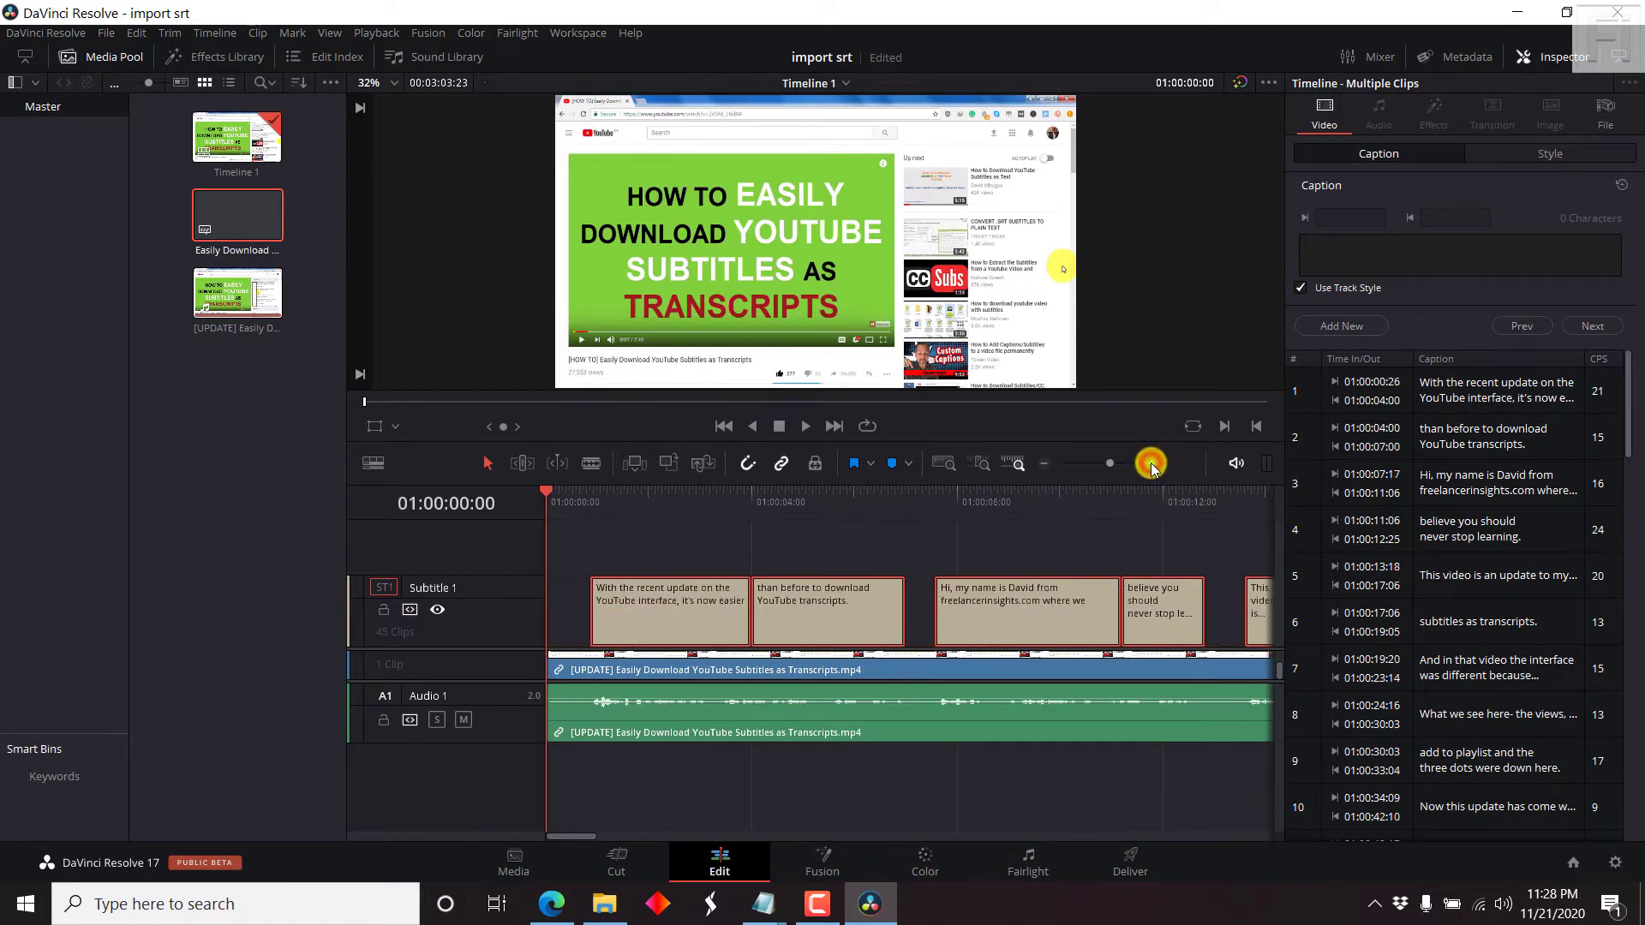
pyautogui.click(1151, 463)
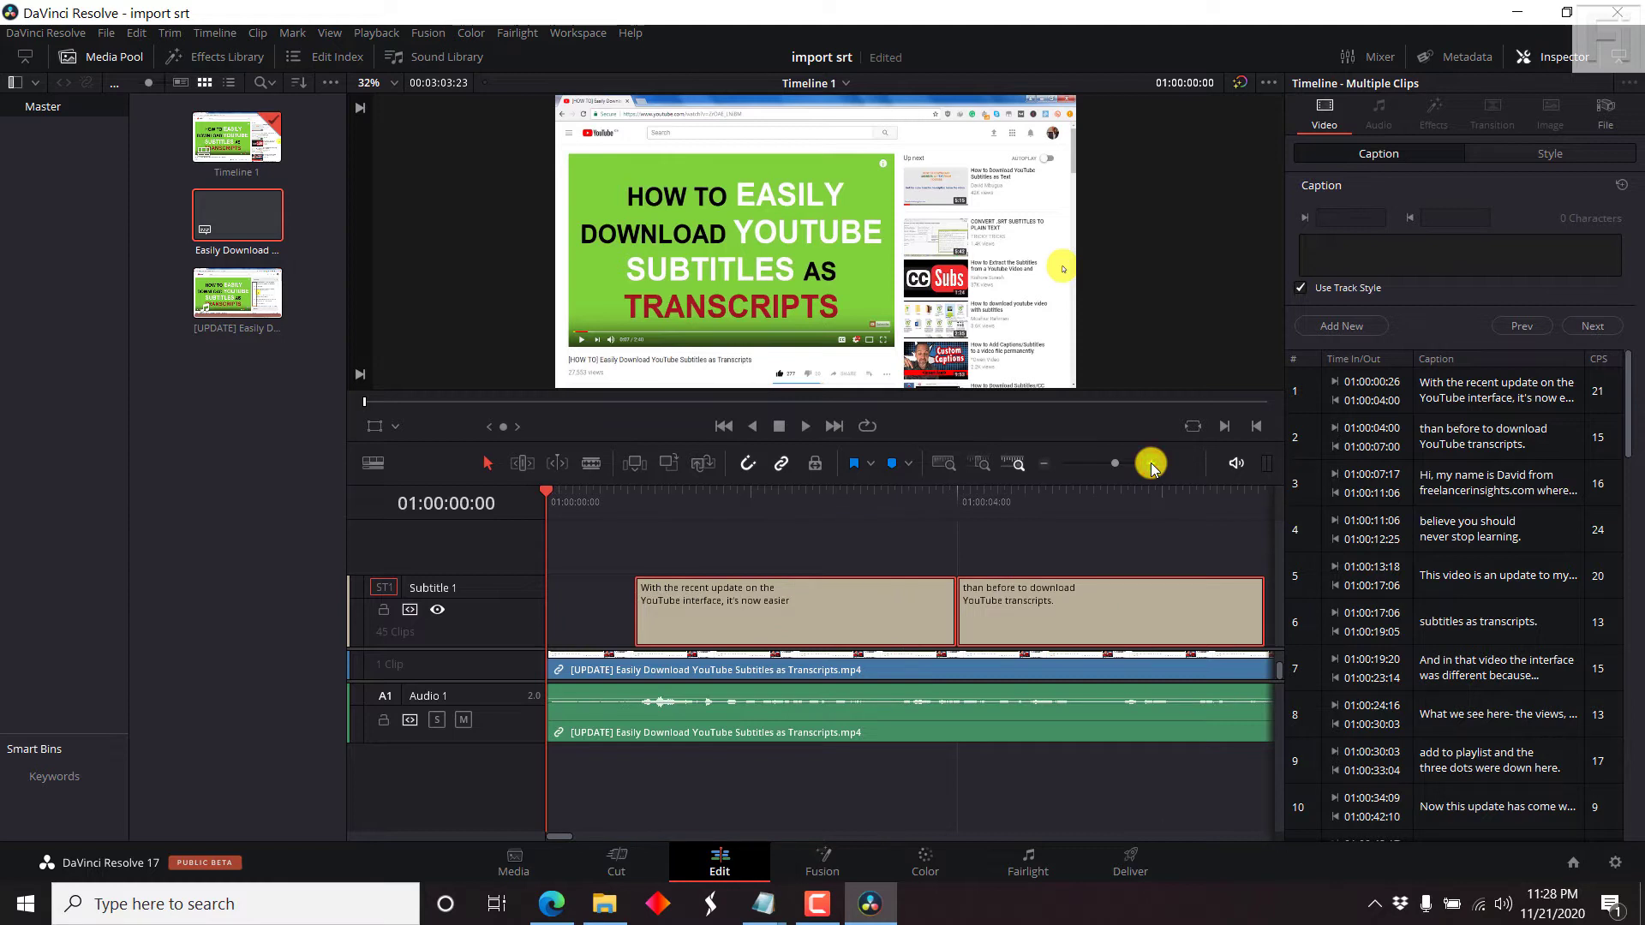
pyautogui.click(1151, 463)
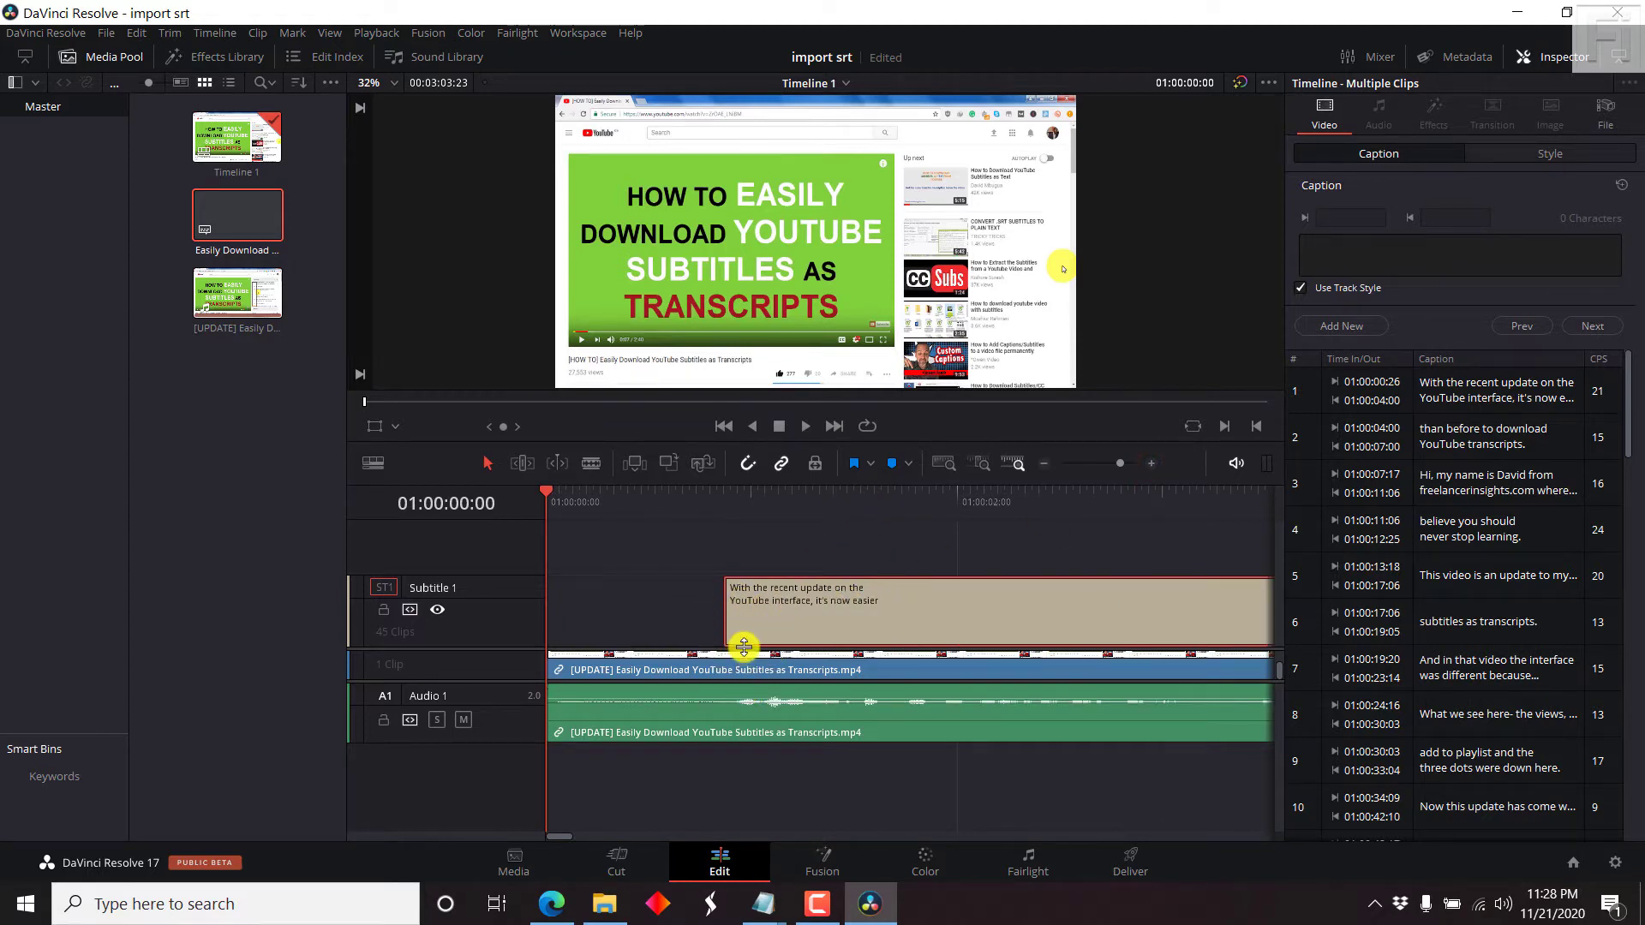
pyautogui.click(739, 495)
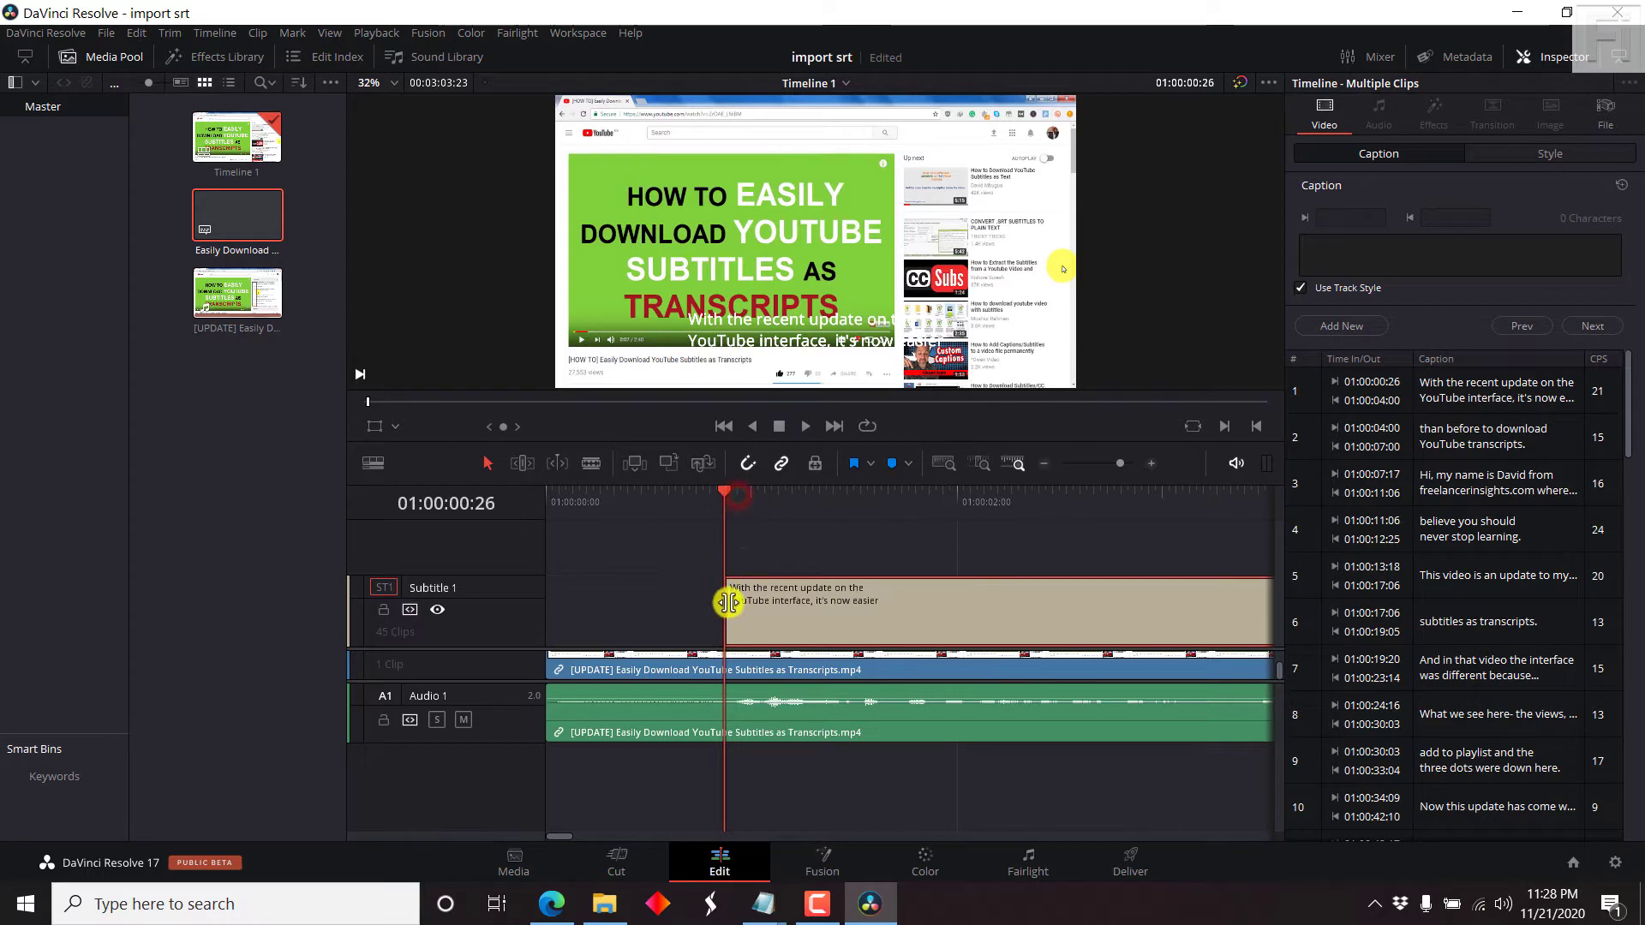
pyautogui.click(746, 496)
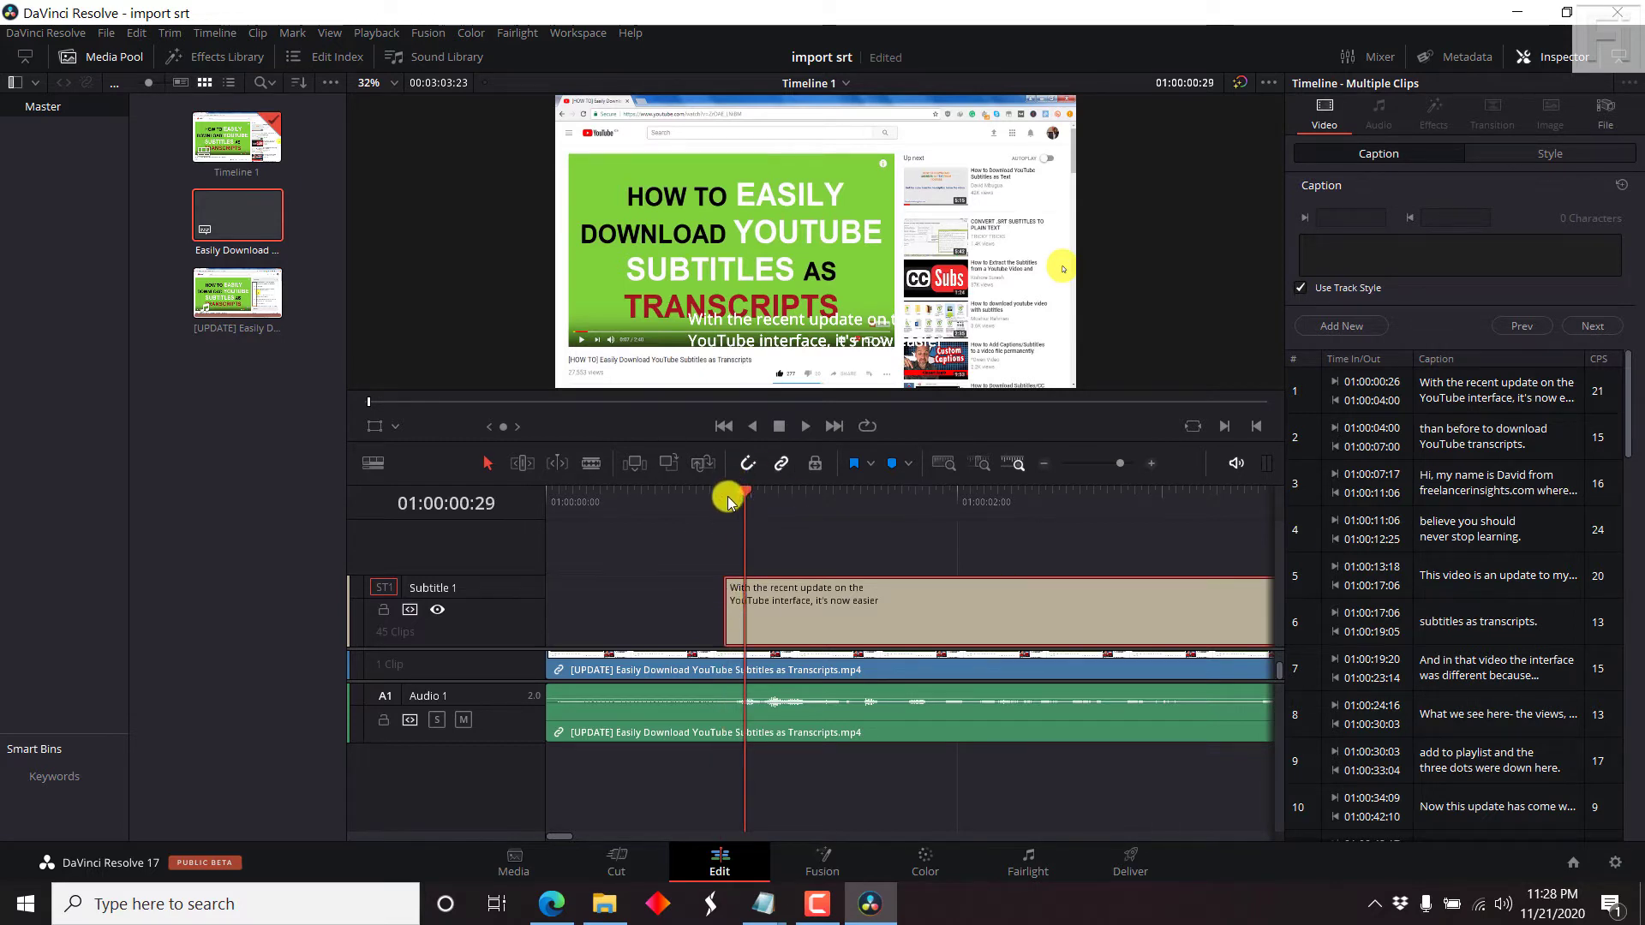
pyautogui.click(724, 495)
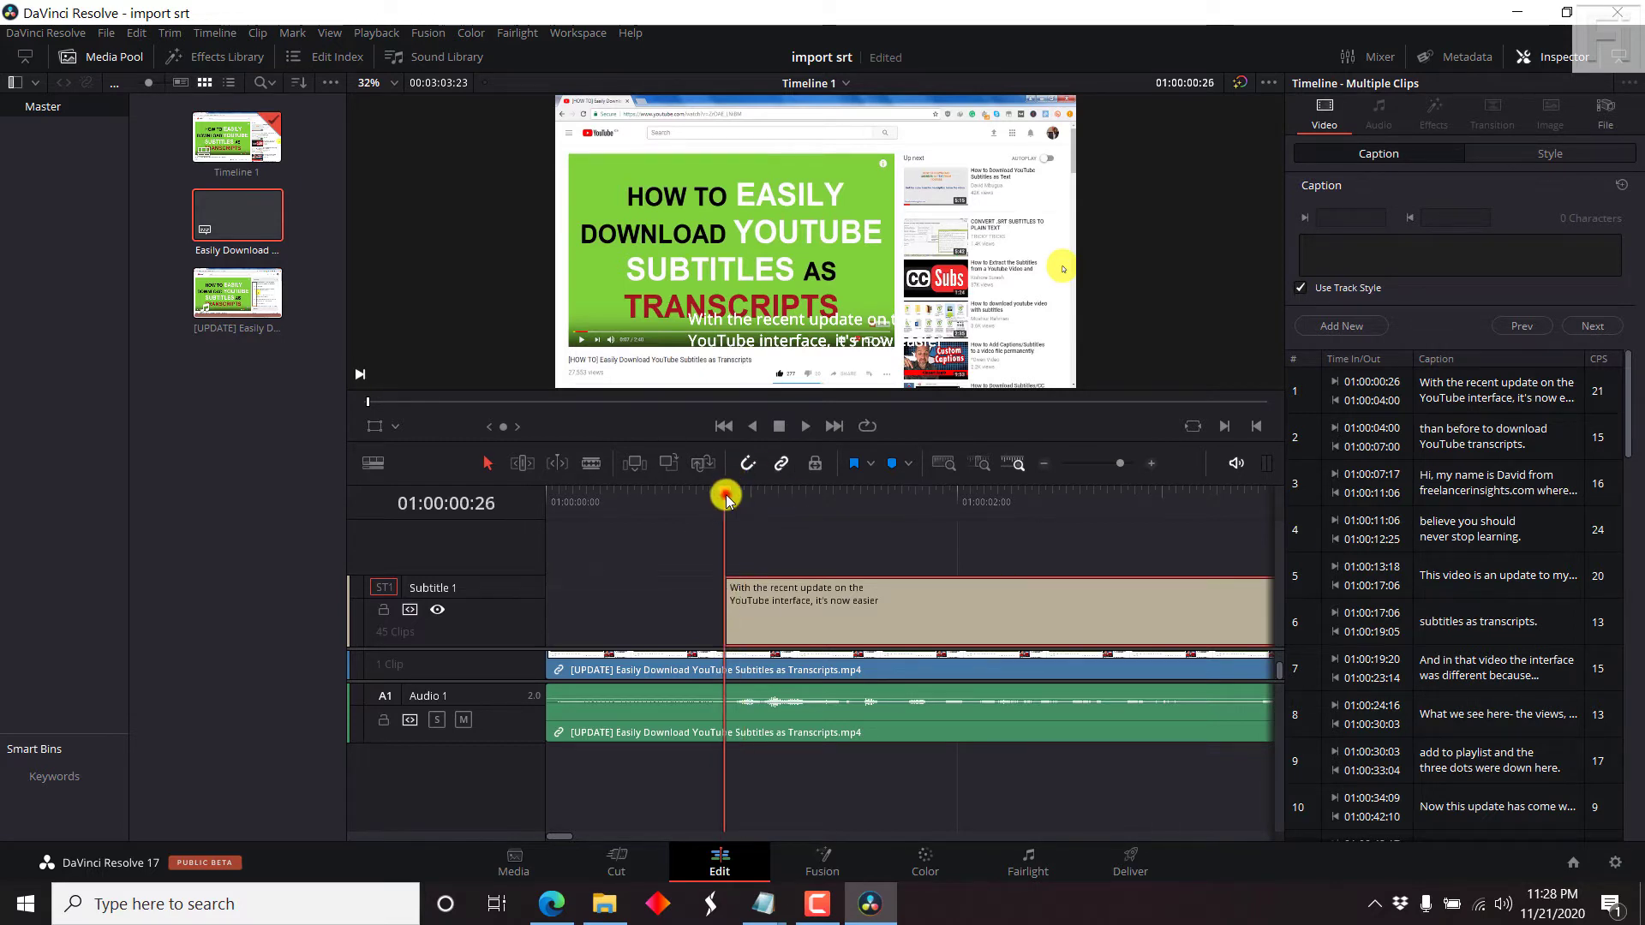
pyautogui.click(1043, 466)
pyautogui.click(1044, 467)
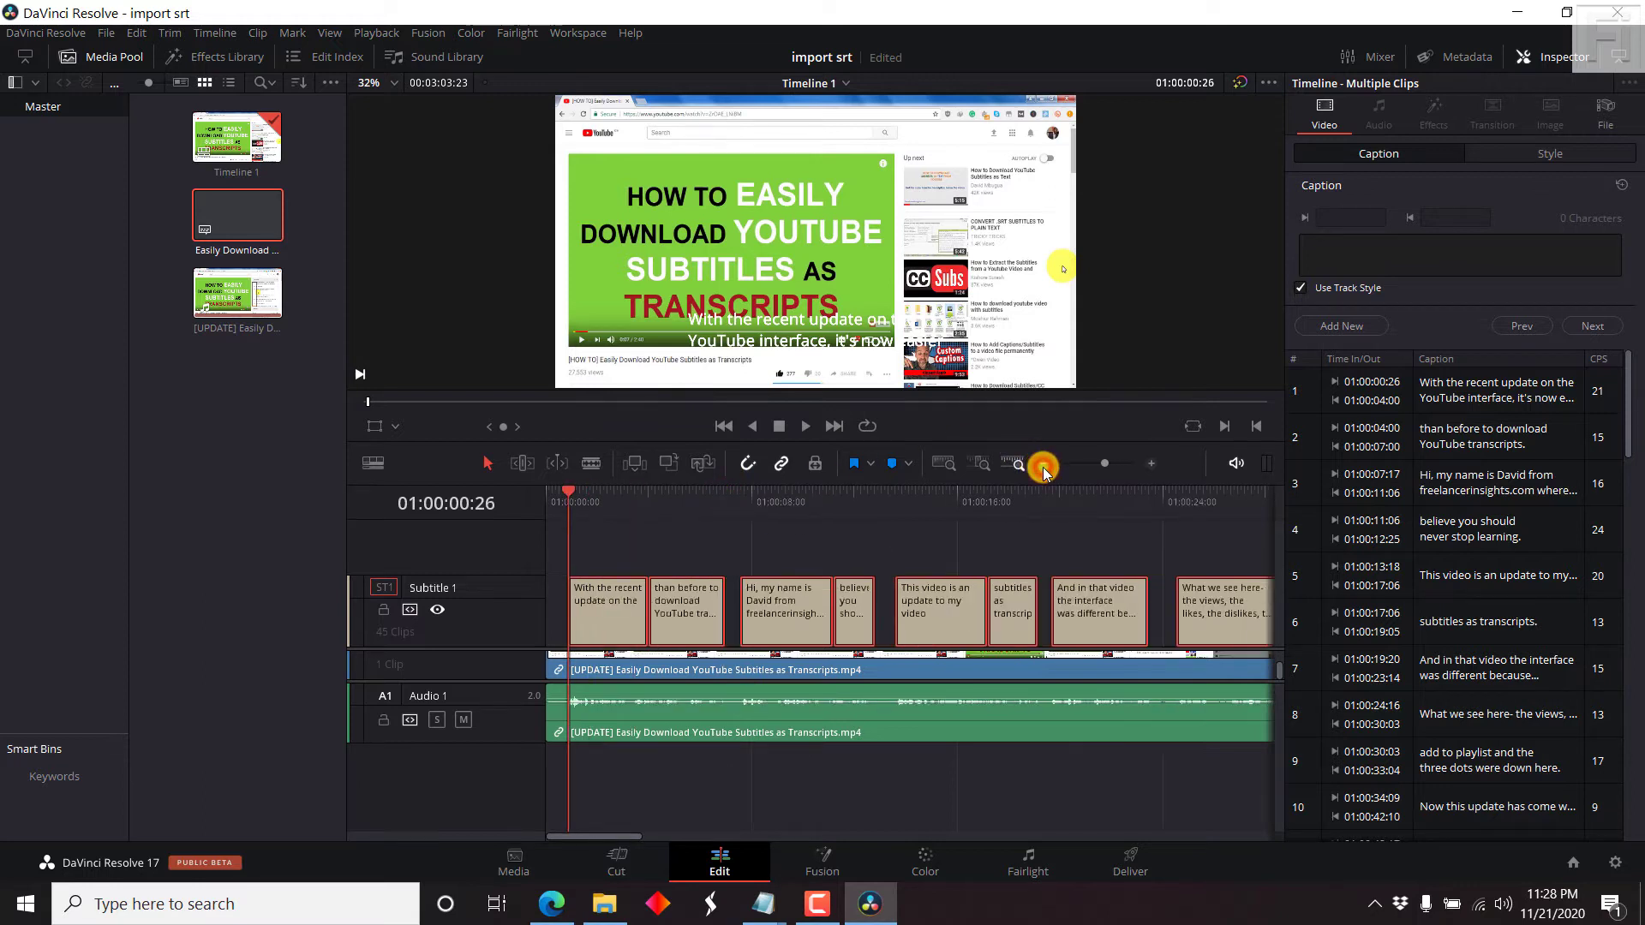
pyautogui.click(1044, 466)
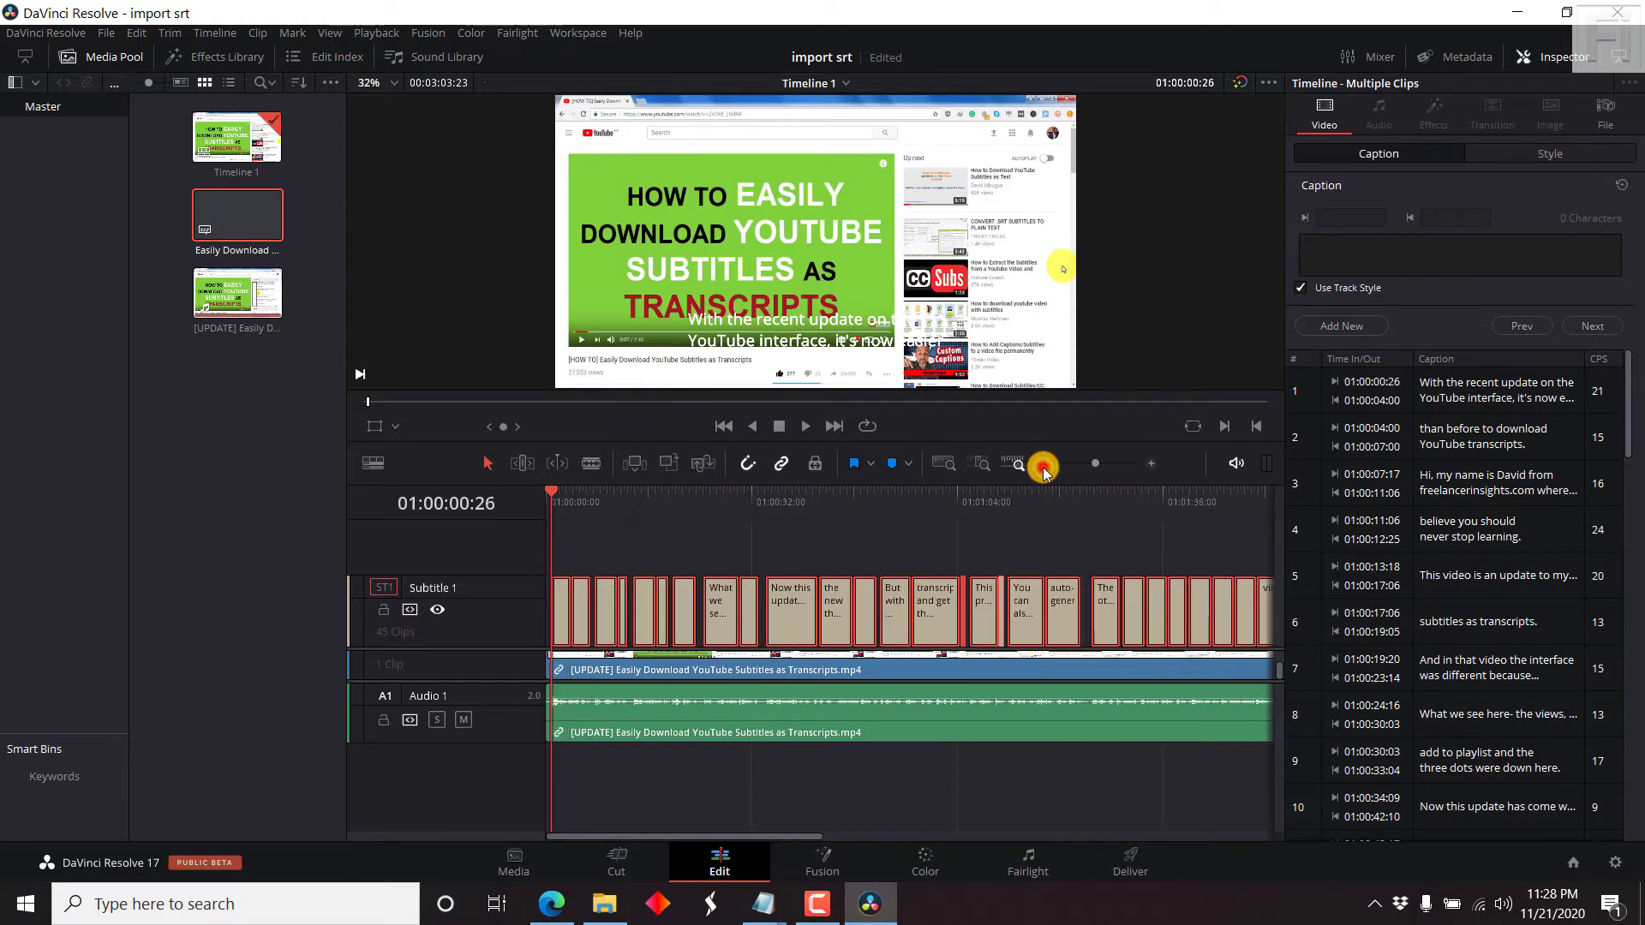
pyautogui.click(1044, 466)
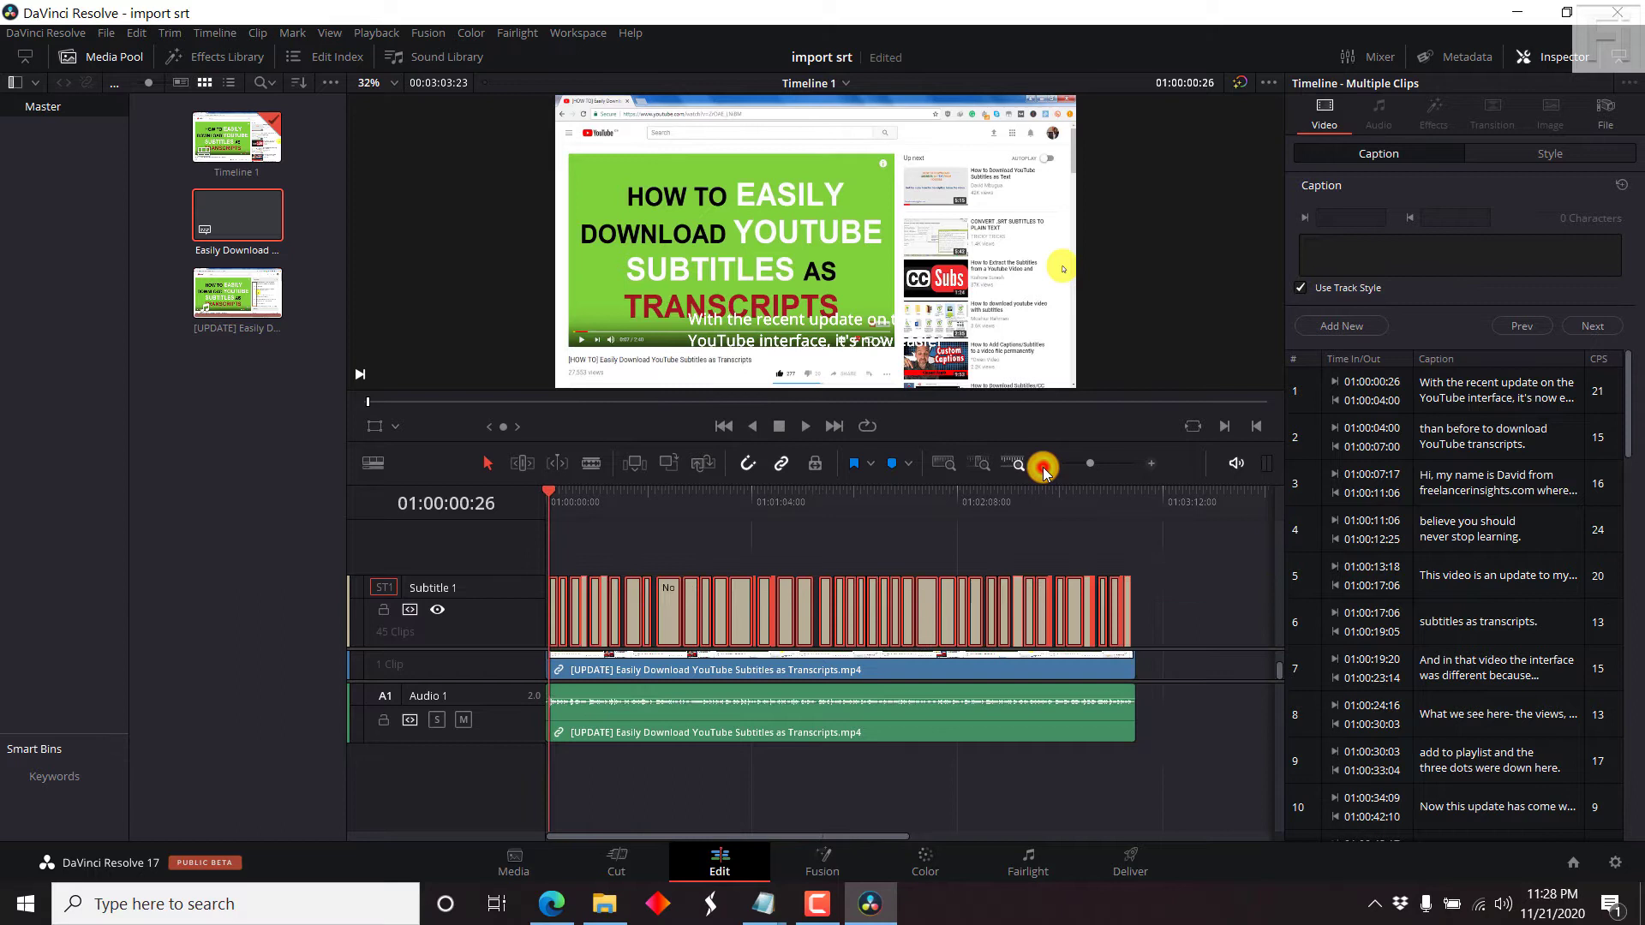
pyautogui.click(1157, 463)
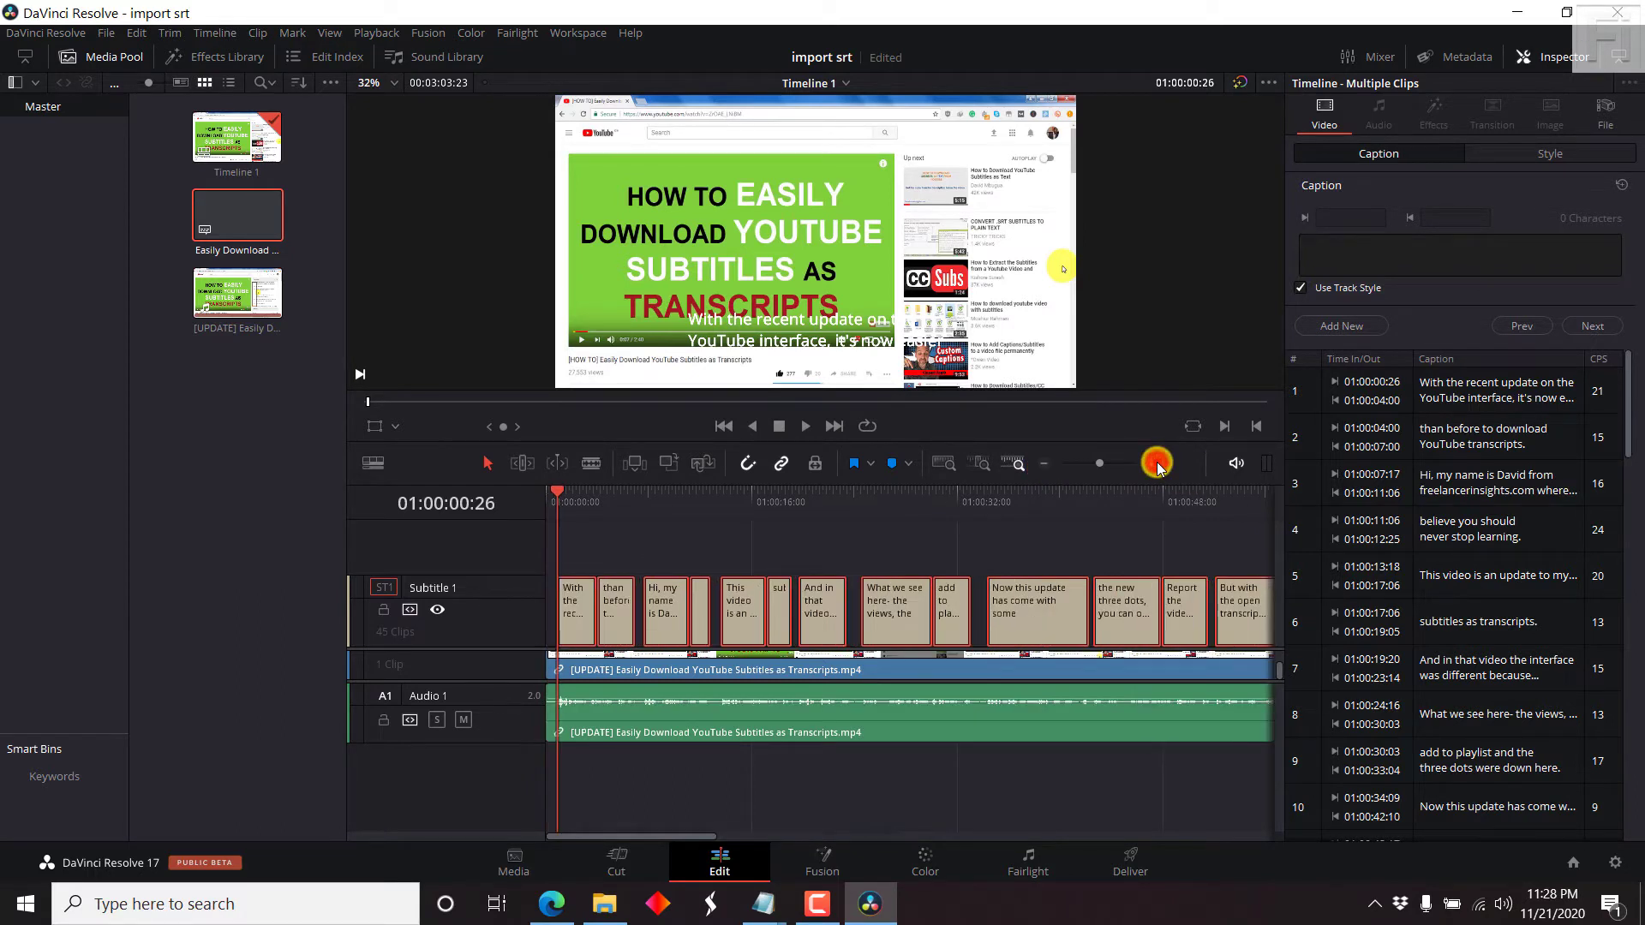
# At 01:00:01:24, set the subtitle style to centered alignment and enable Background in the Inspector.
pyautogui.click(1156, 465)
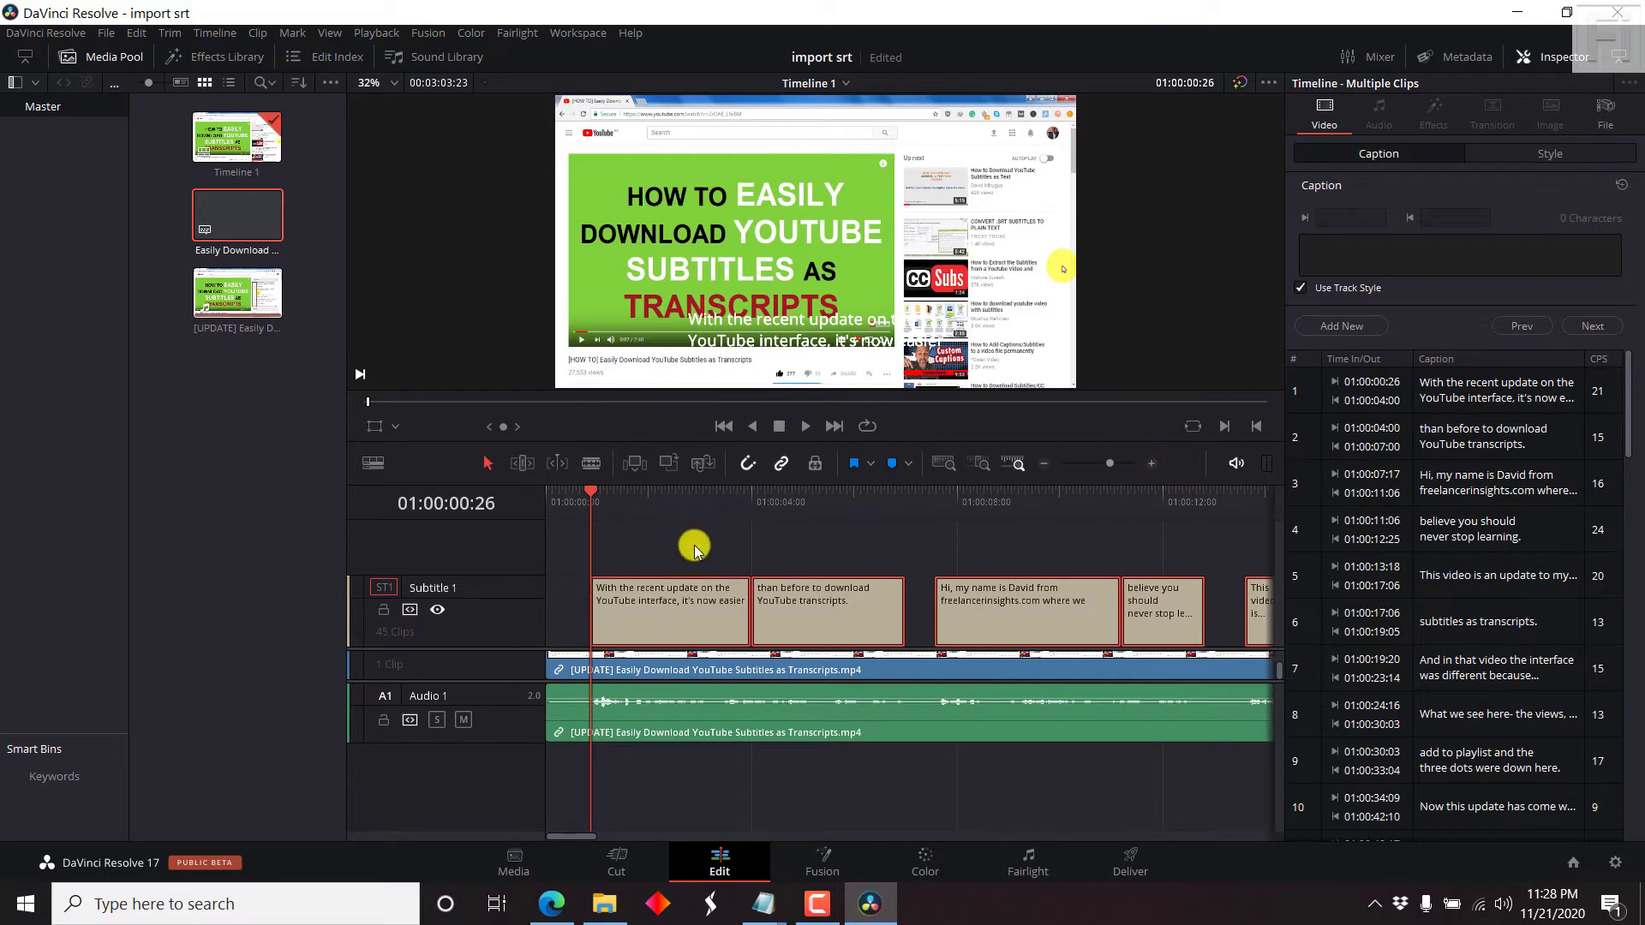
pyautogui.click(639, 498)
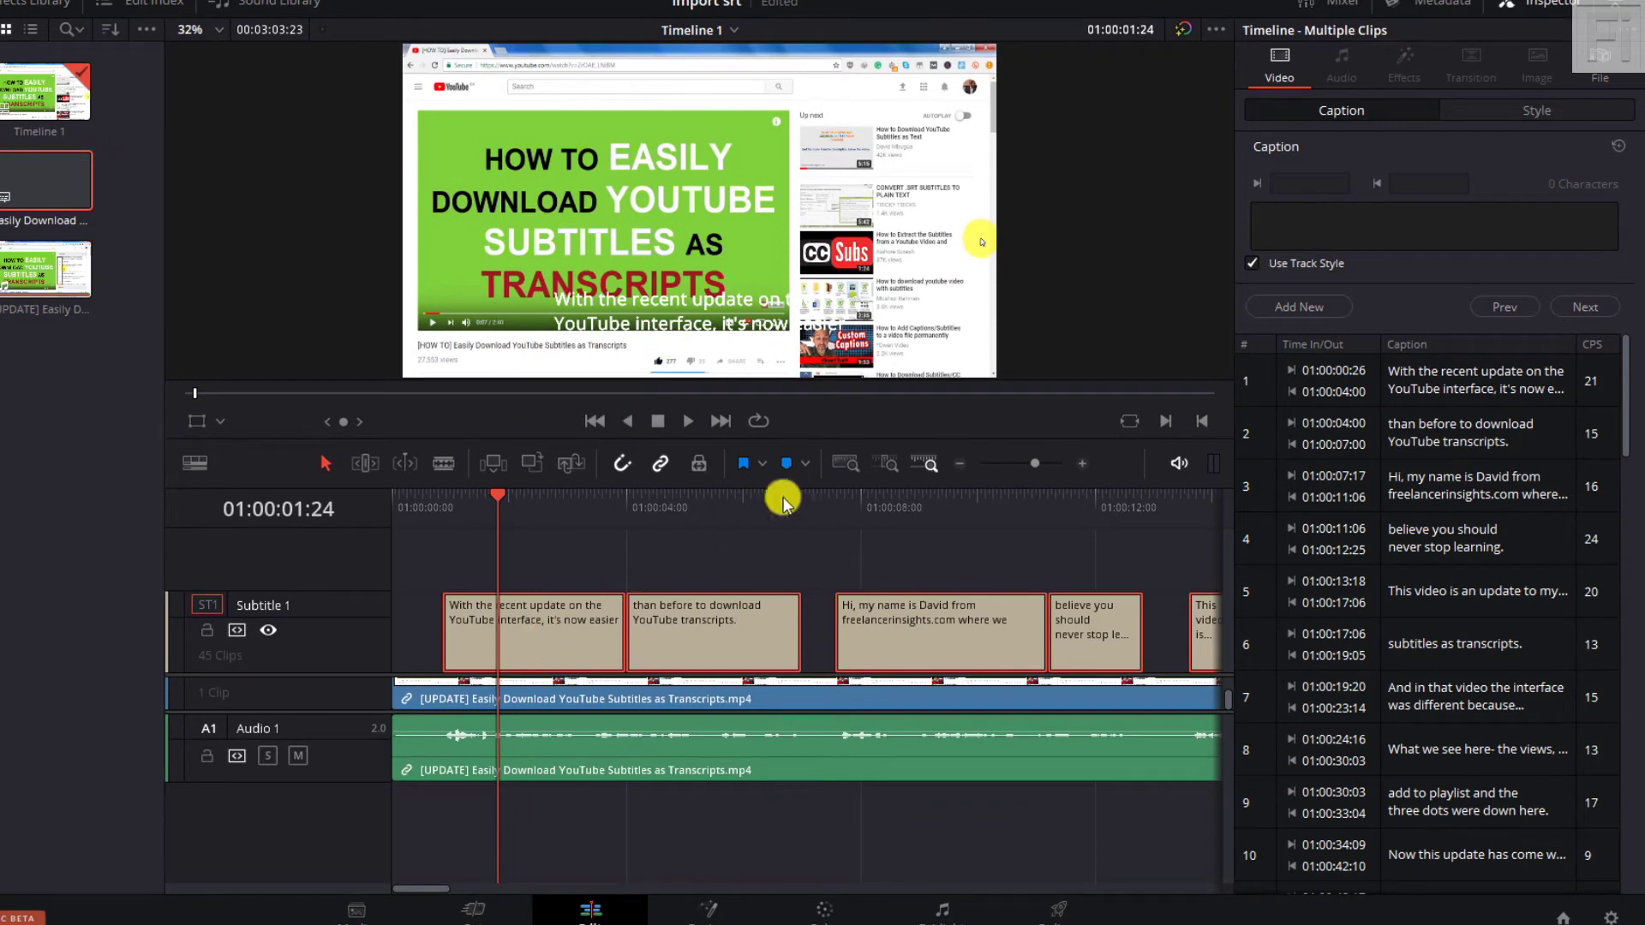
pyautogui.click(1536, 110)
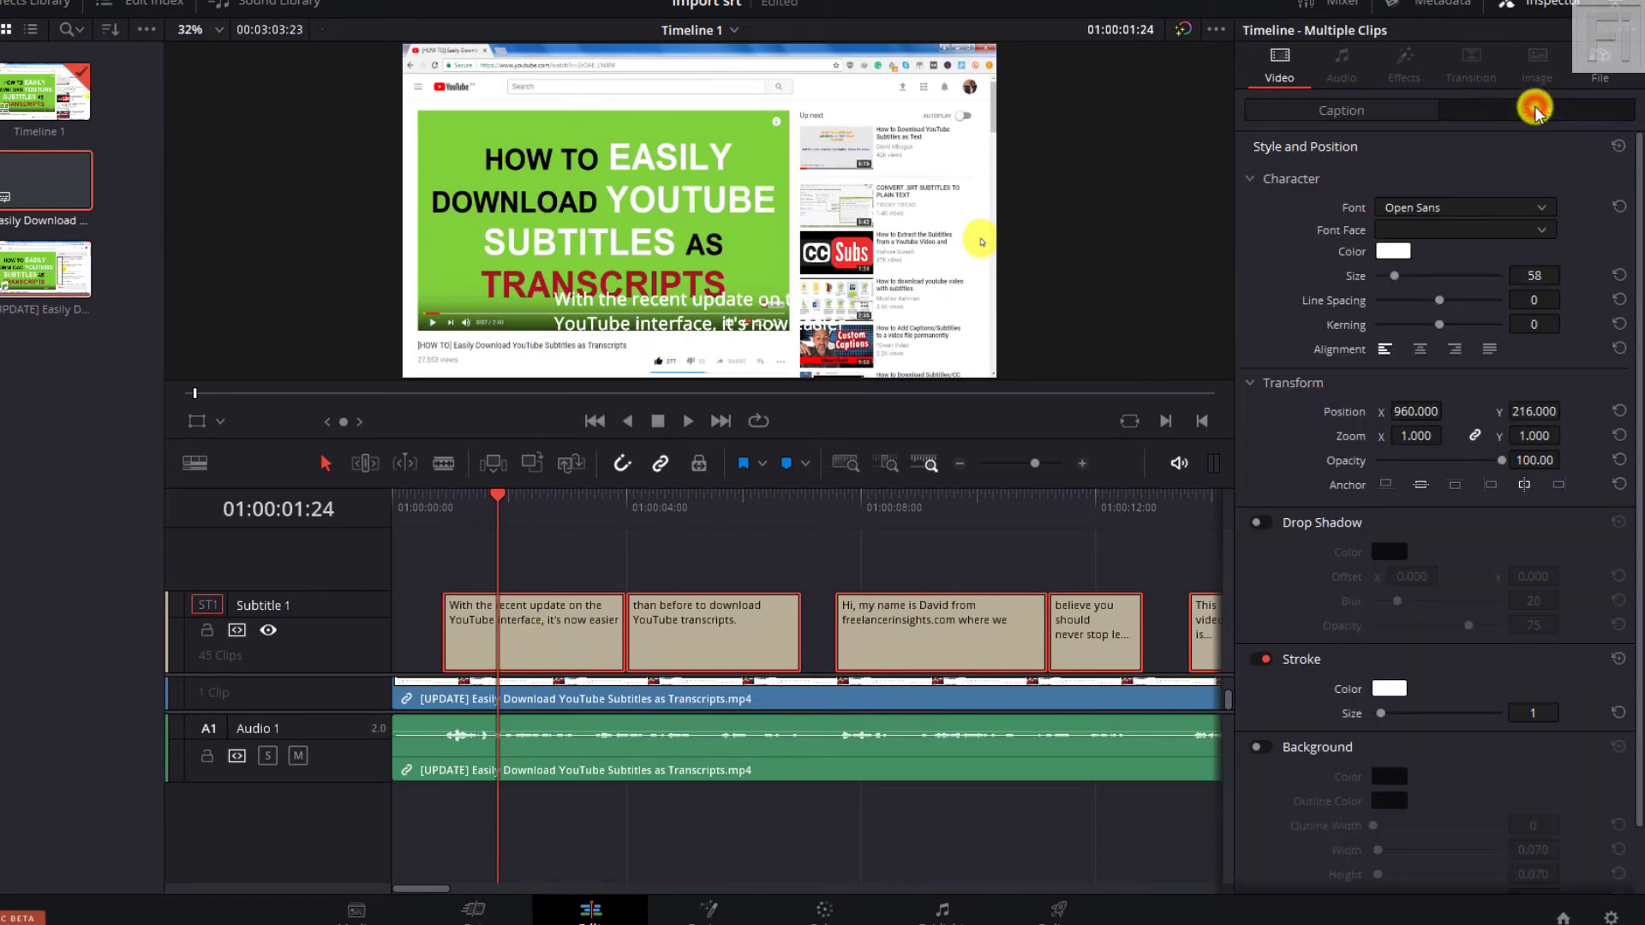
pyautogui.click(1420, 350)
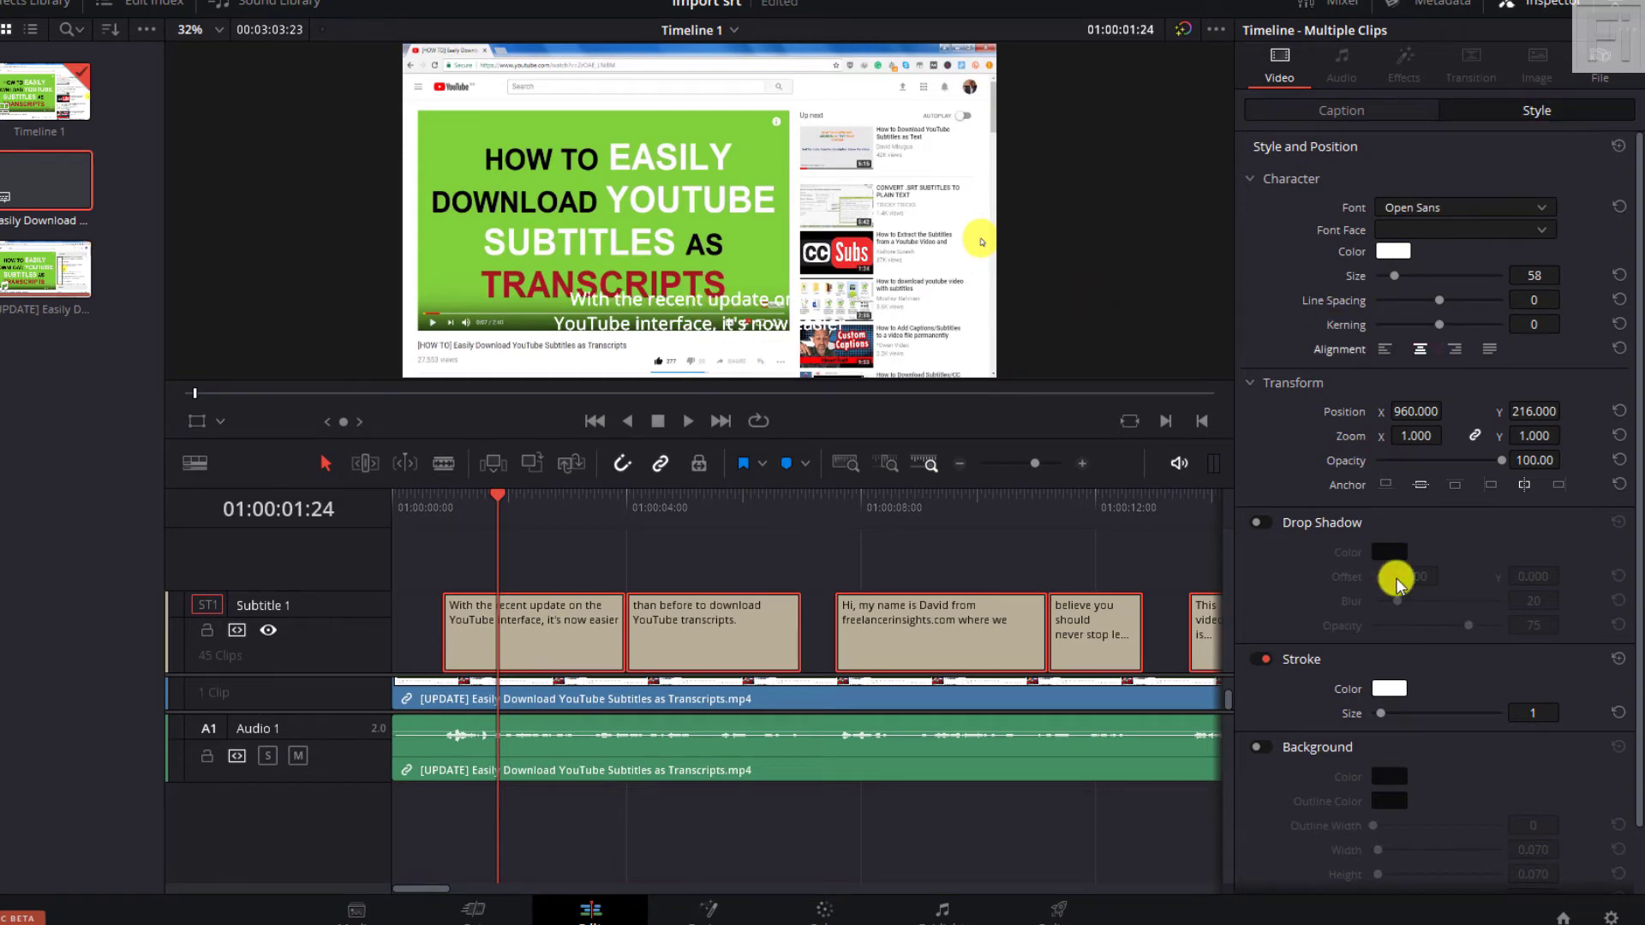
pyautogui.click(1263, 747)
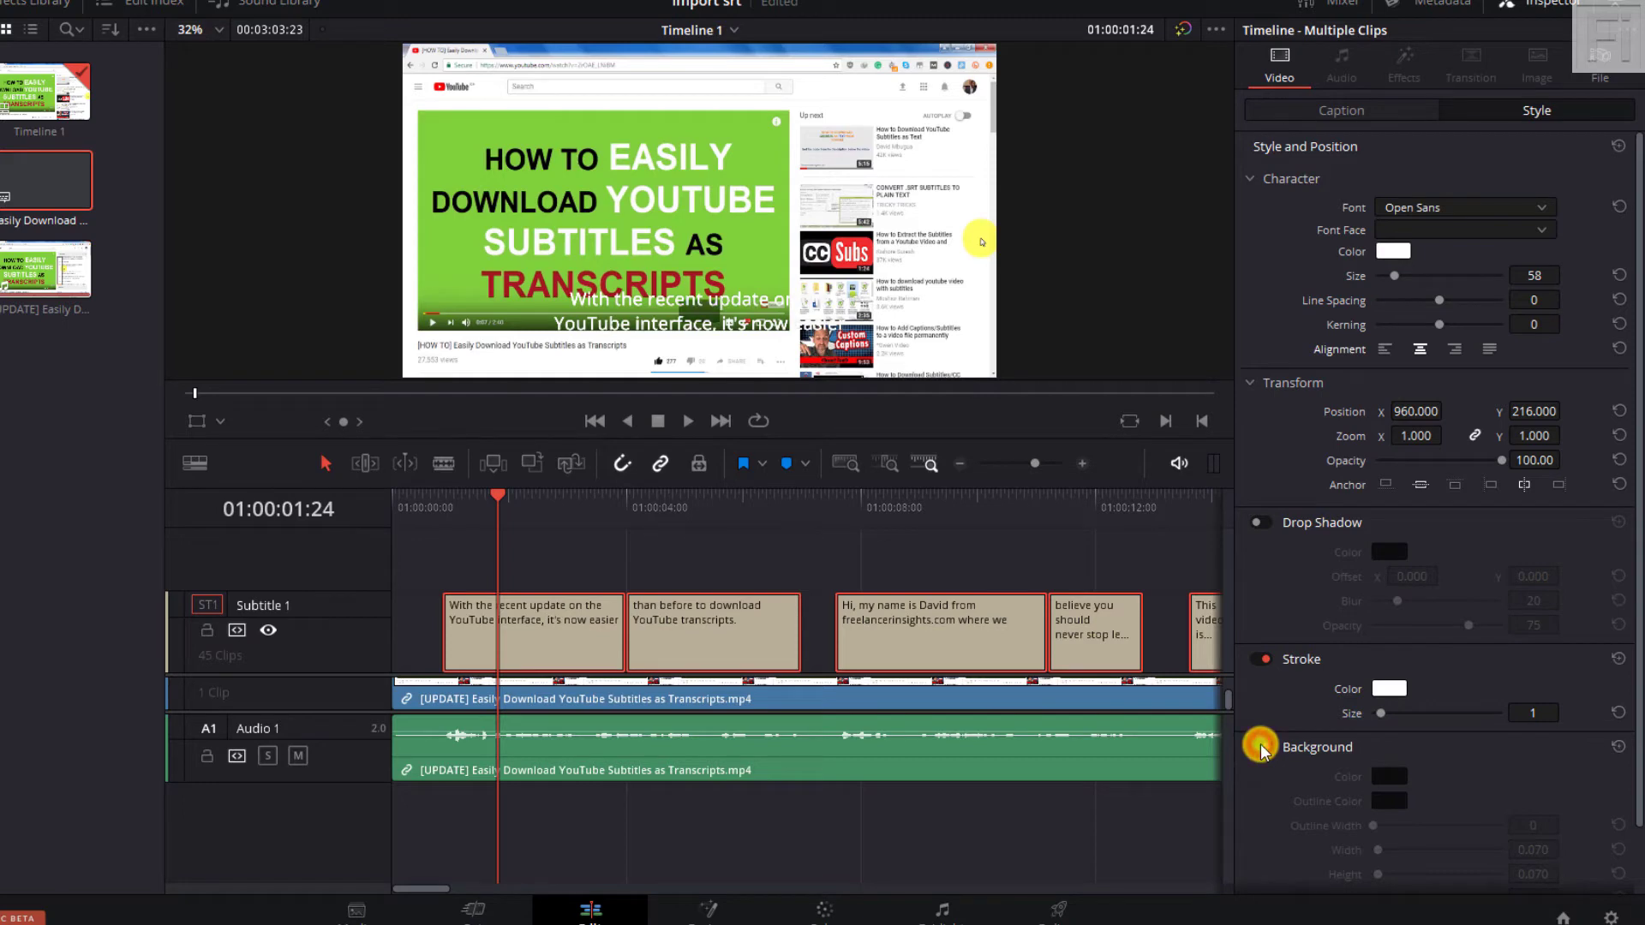
# Reselect the first subtitle clip and size its background box to width 0.519, height 0.198.
pyautogui.click(604, 569)
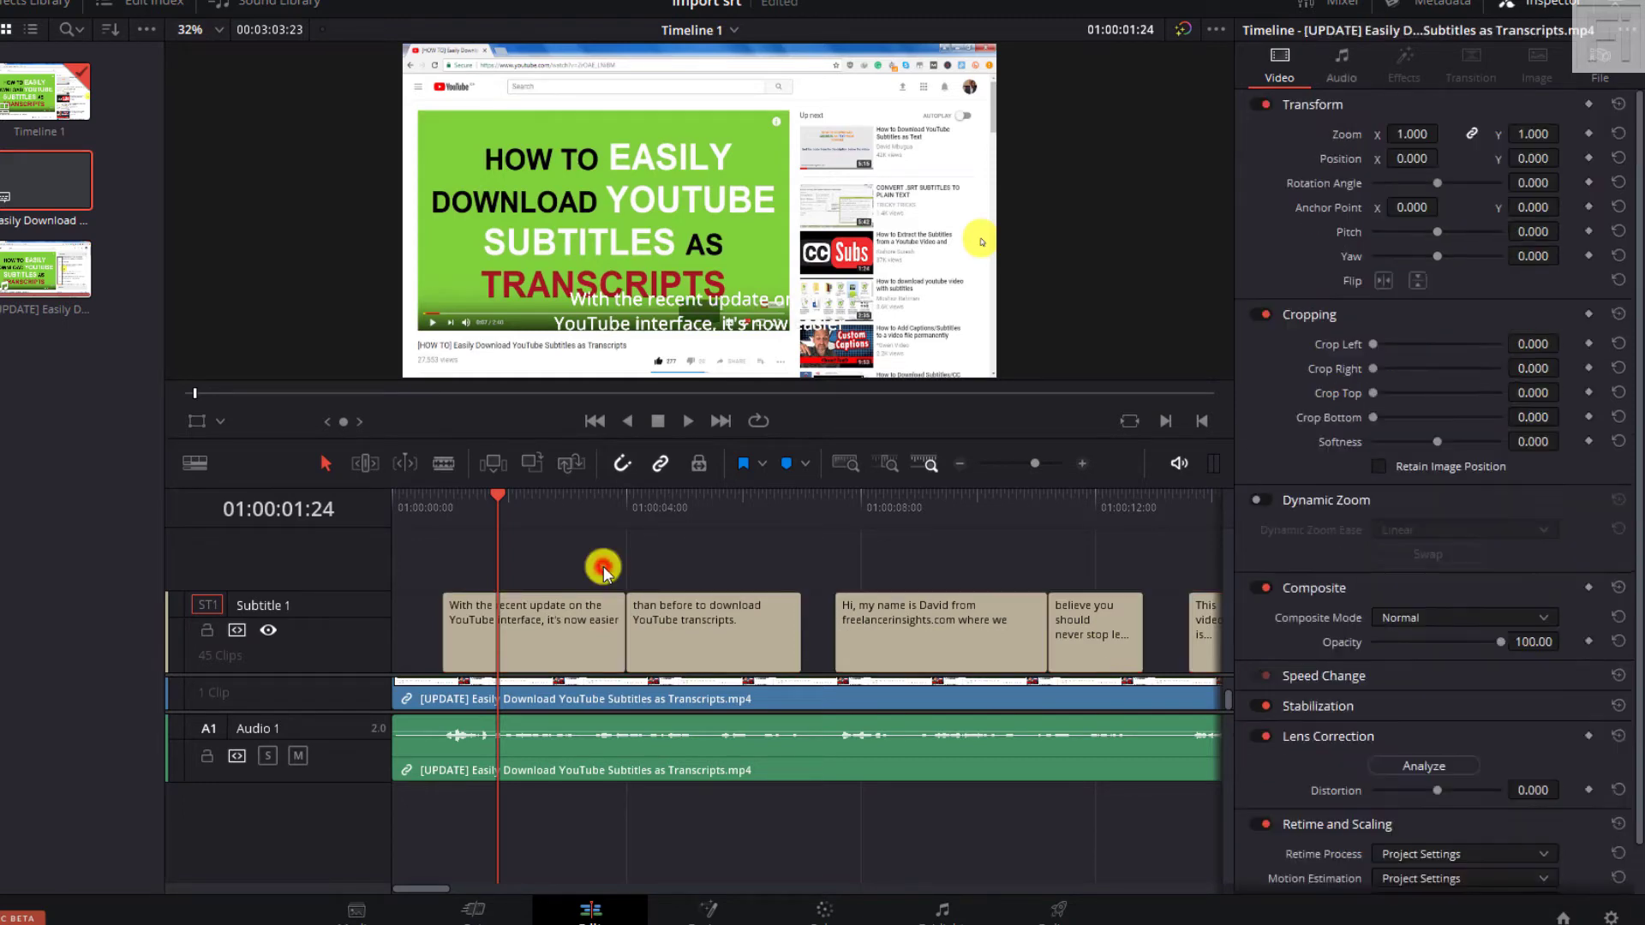
pyautogui.click(558, 624)
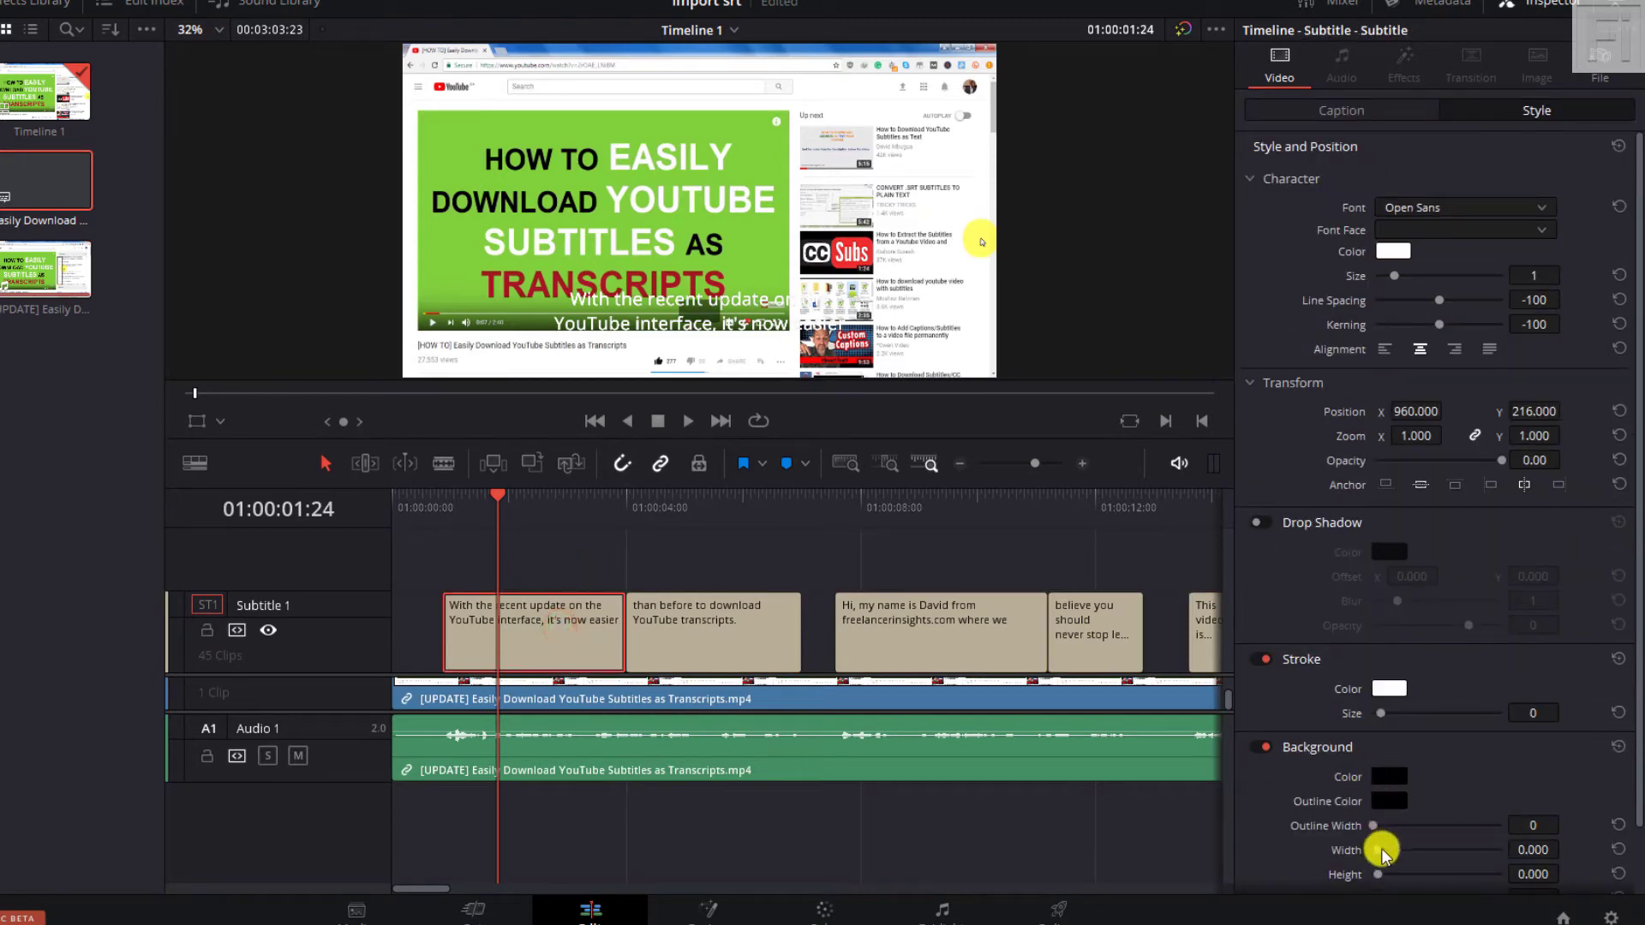
pyautogui.moveTo(1379, 854); pyautogui.dragTo(1402, 850)
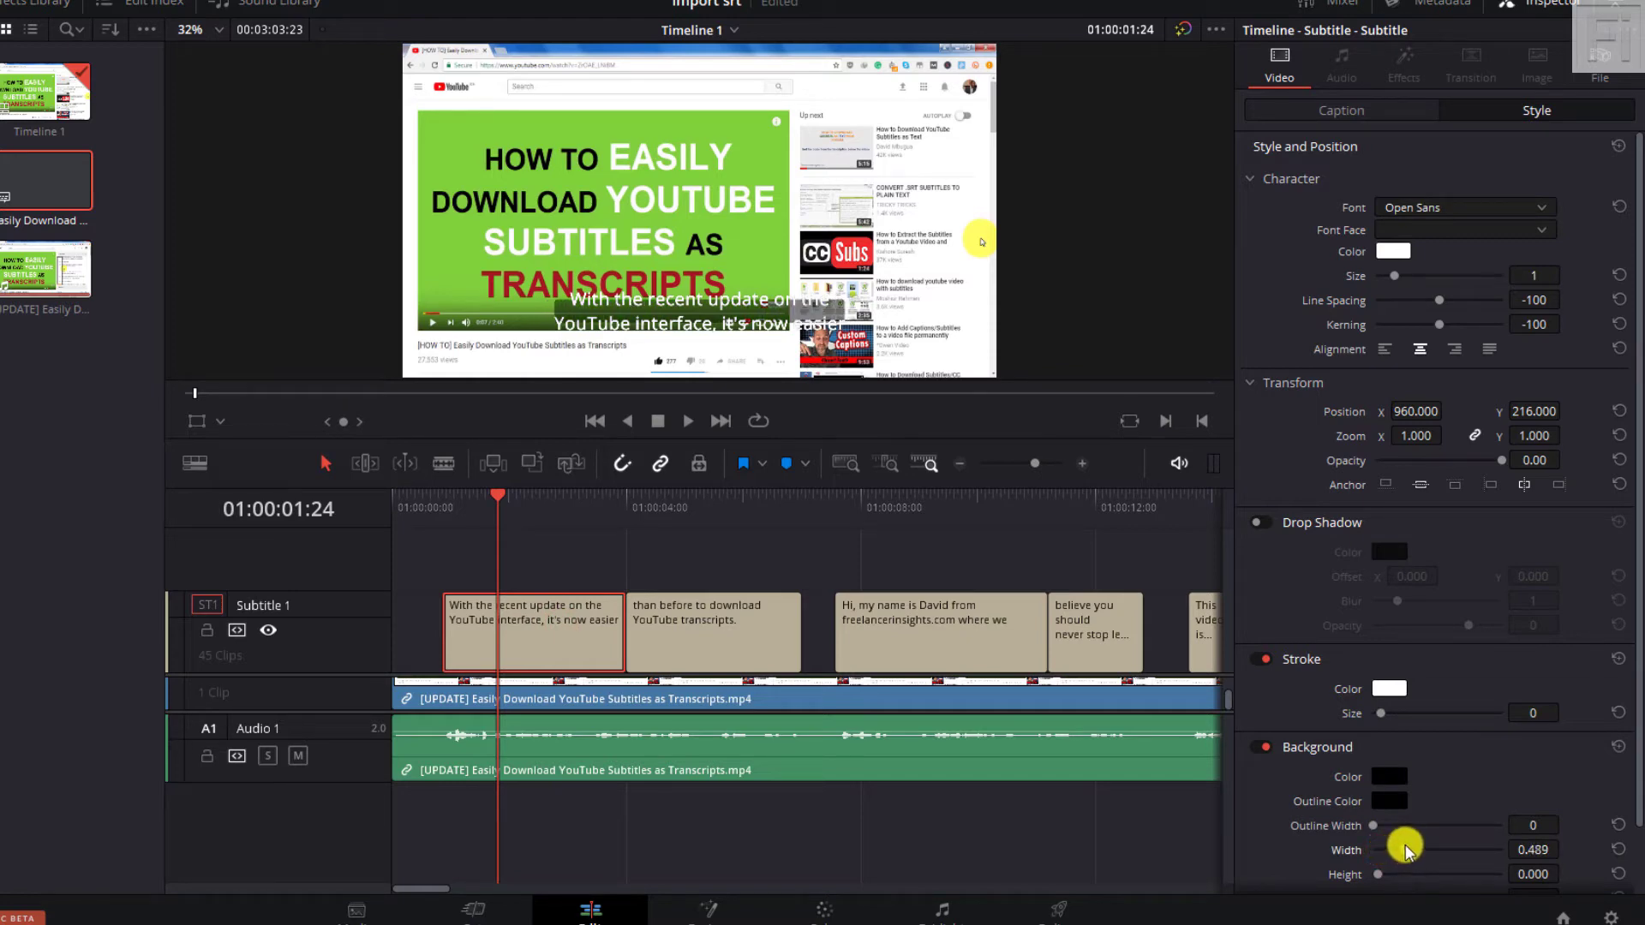
pyautogui.moveTo(1402, 852); pyautogui.dragTo(1387, 874)
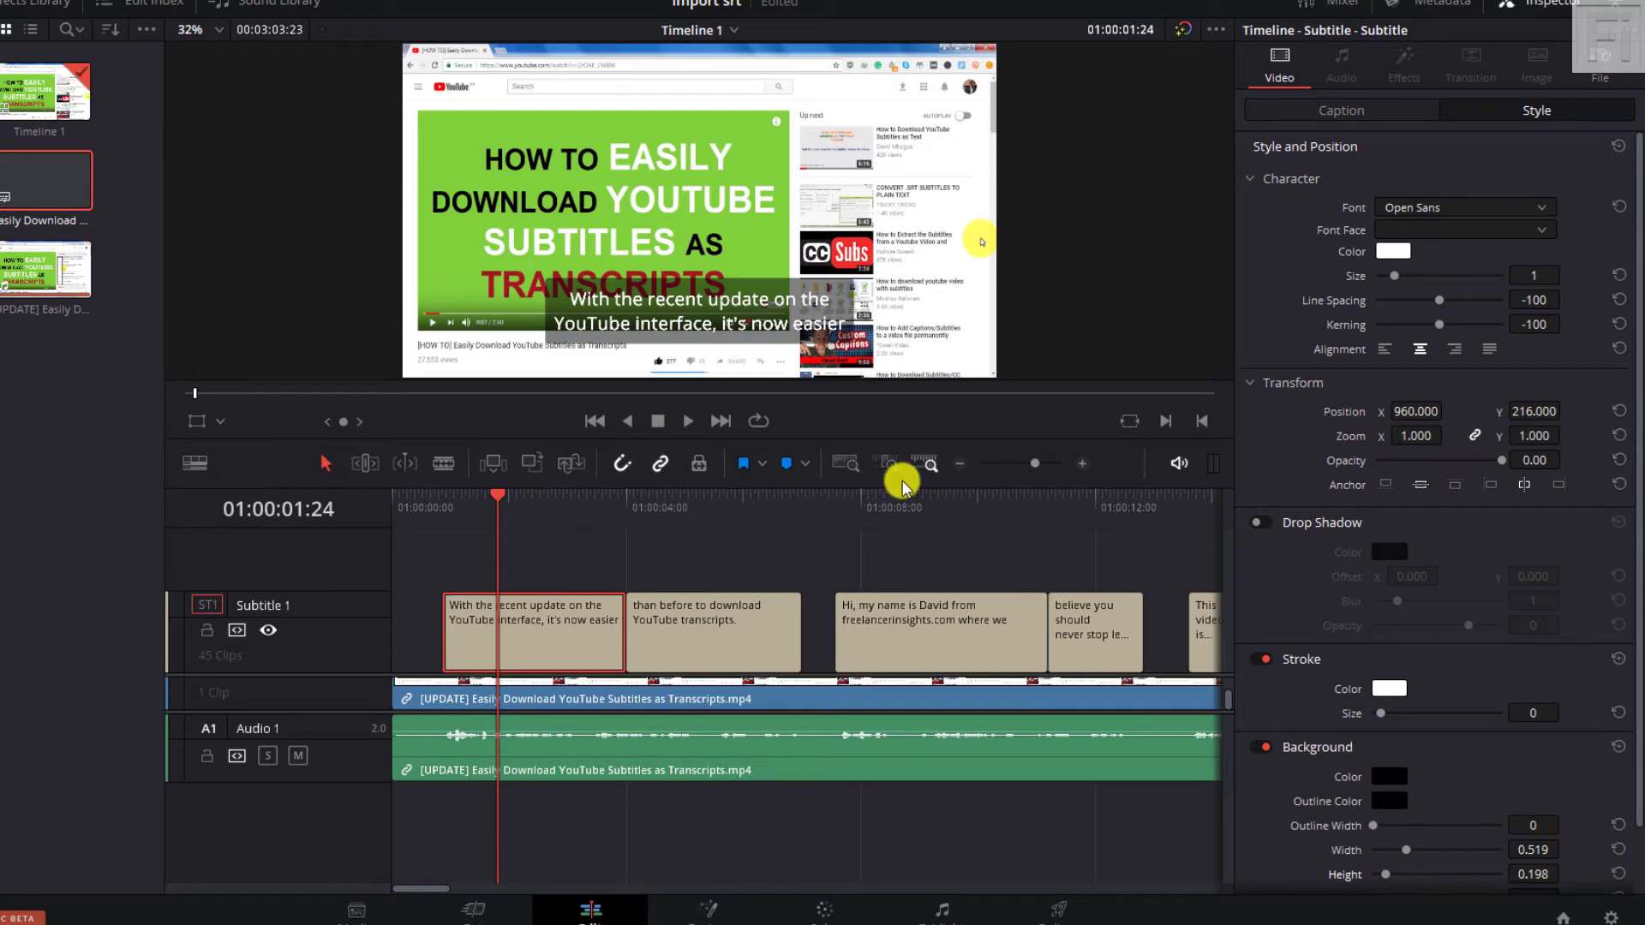
# Preview captions including 01:00:09:14 and 01:00:15:12, then widen the background to 0.550.
pyautogui.click(915, 512)
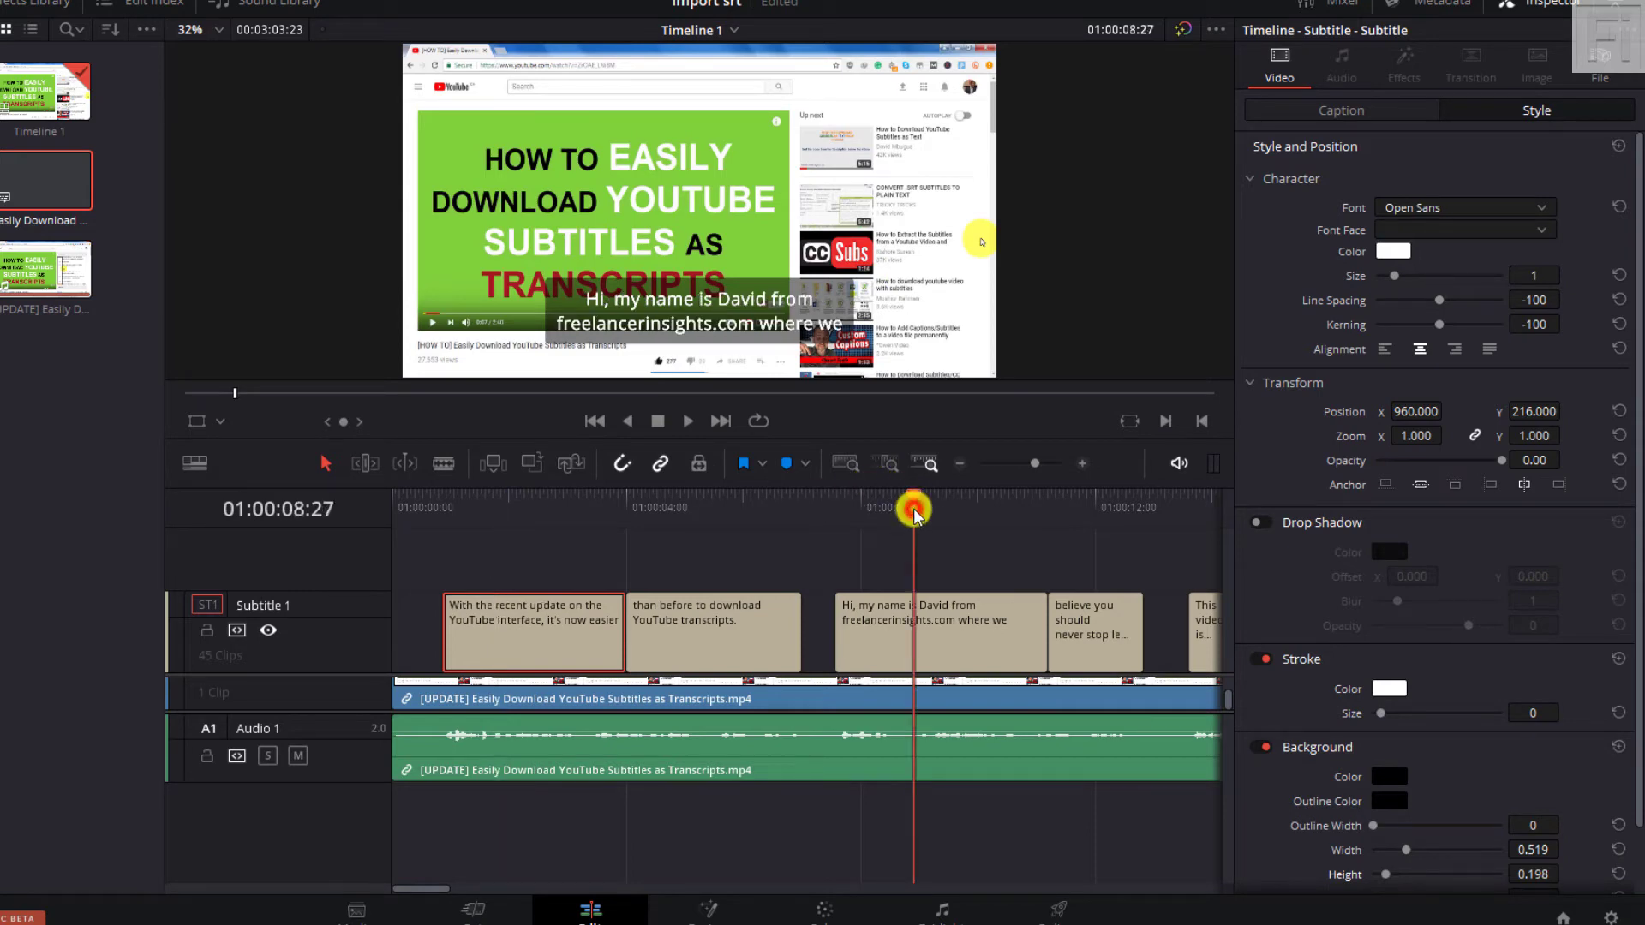
pyautogui.click(1104, 504)
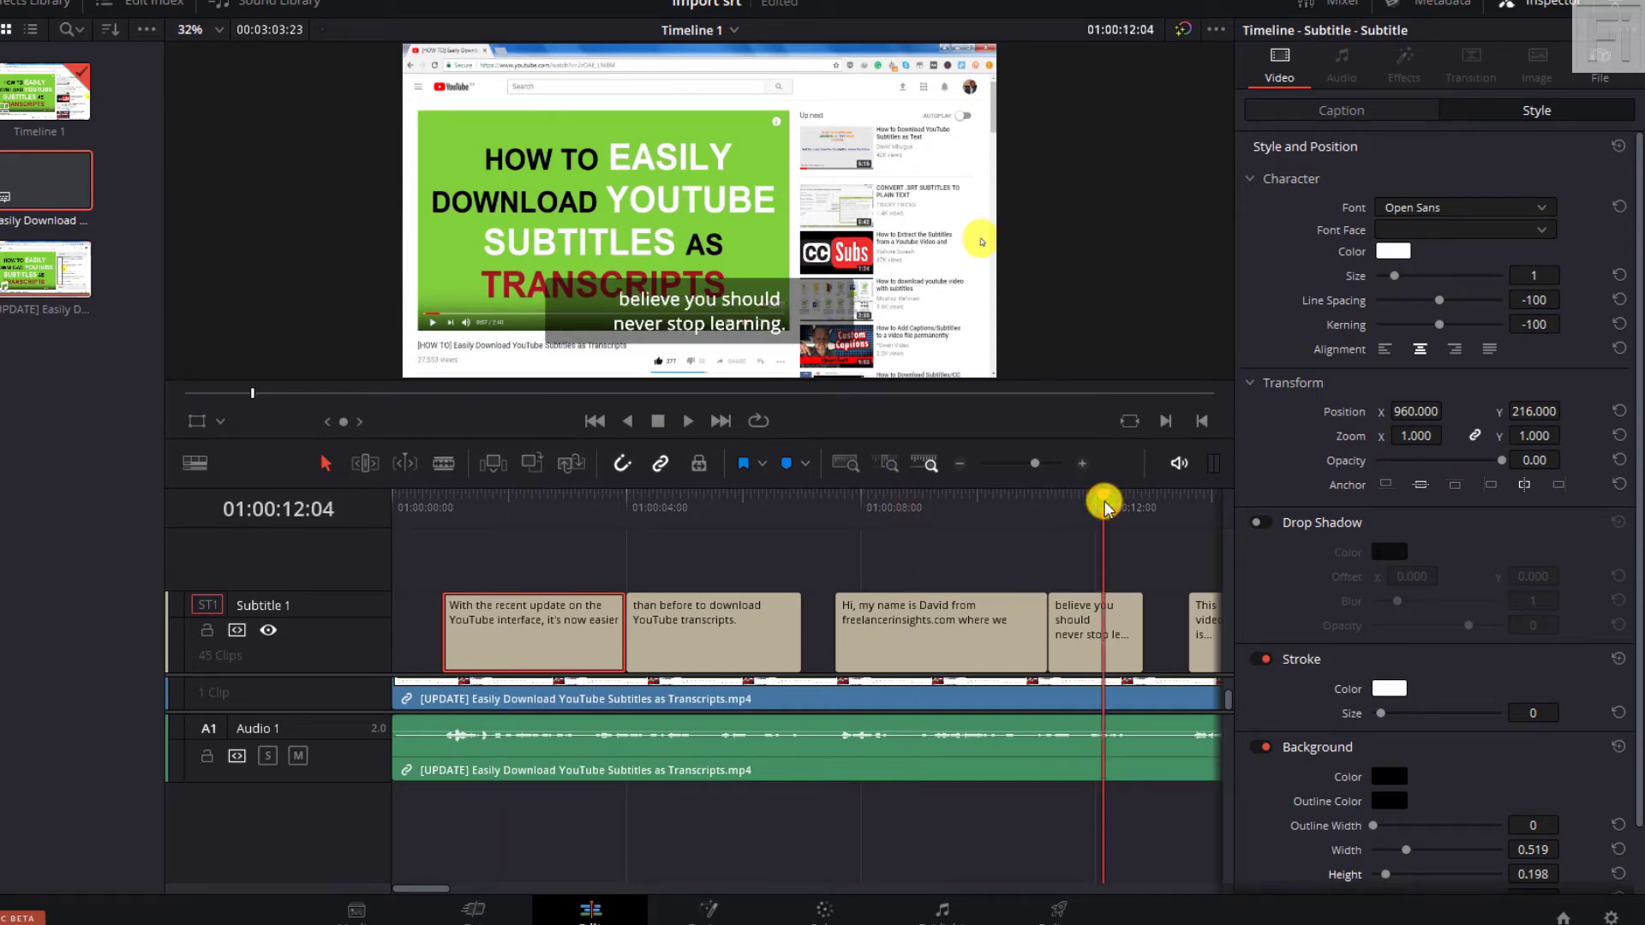
pyautogui.click(691, 504)
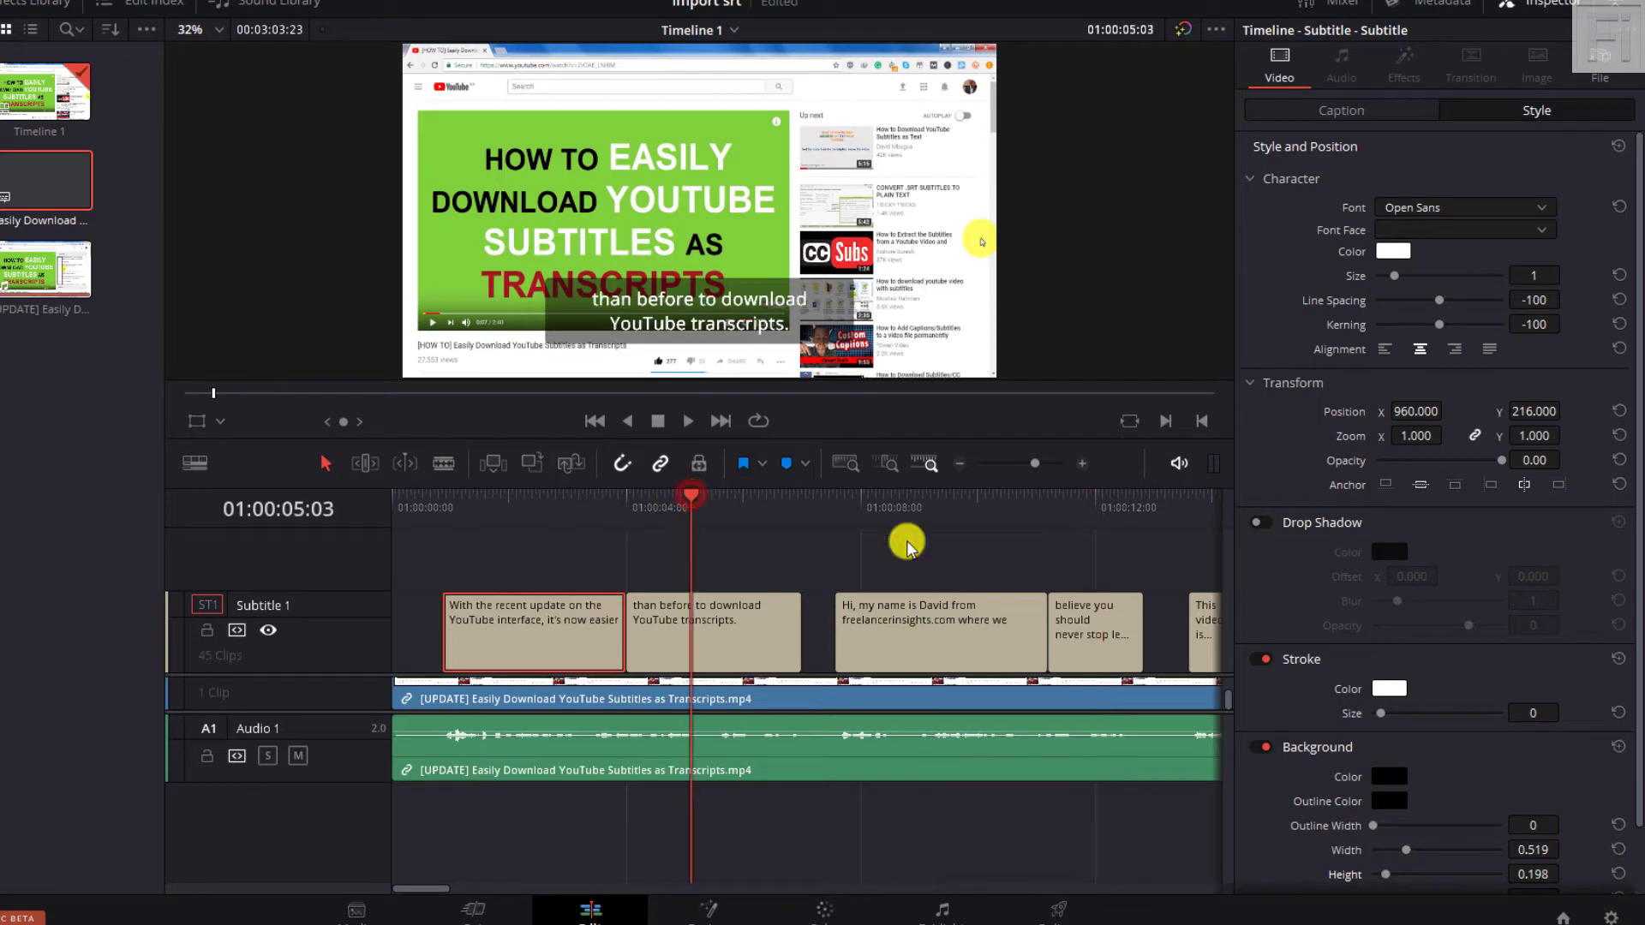
pyautogui.moveTo(425, 887); pyautogui.dragTo(444, 889)
pyautogui.click(675, 510)
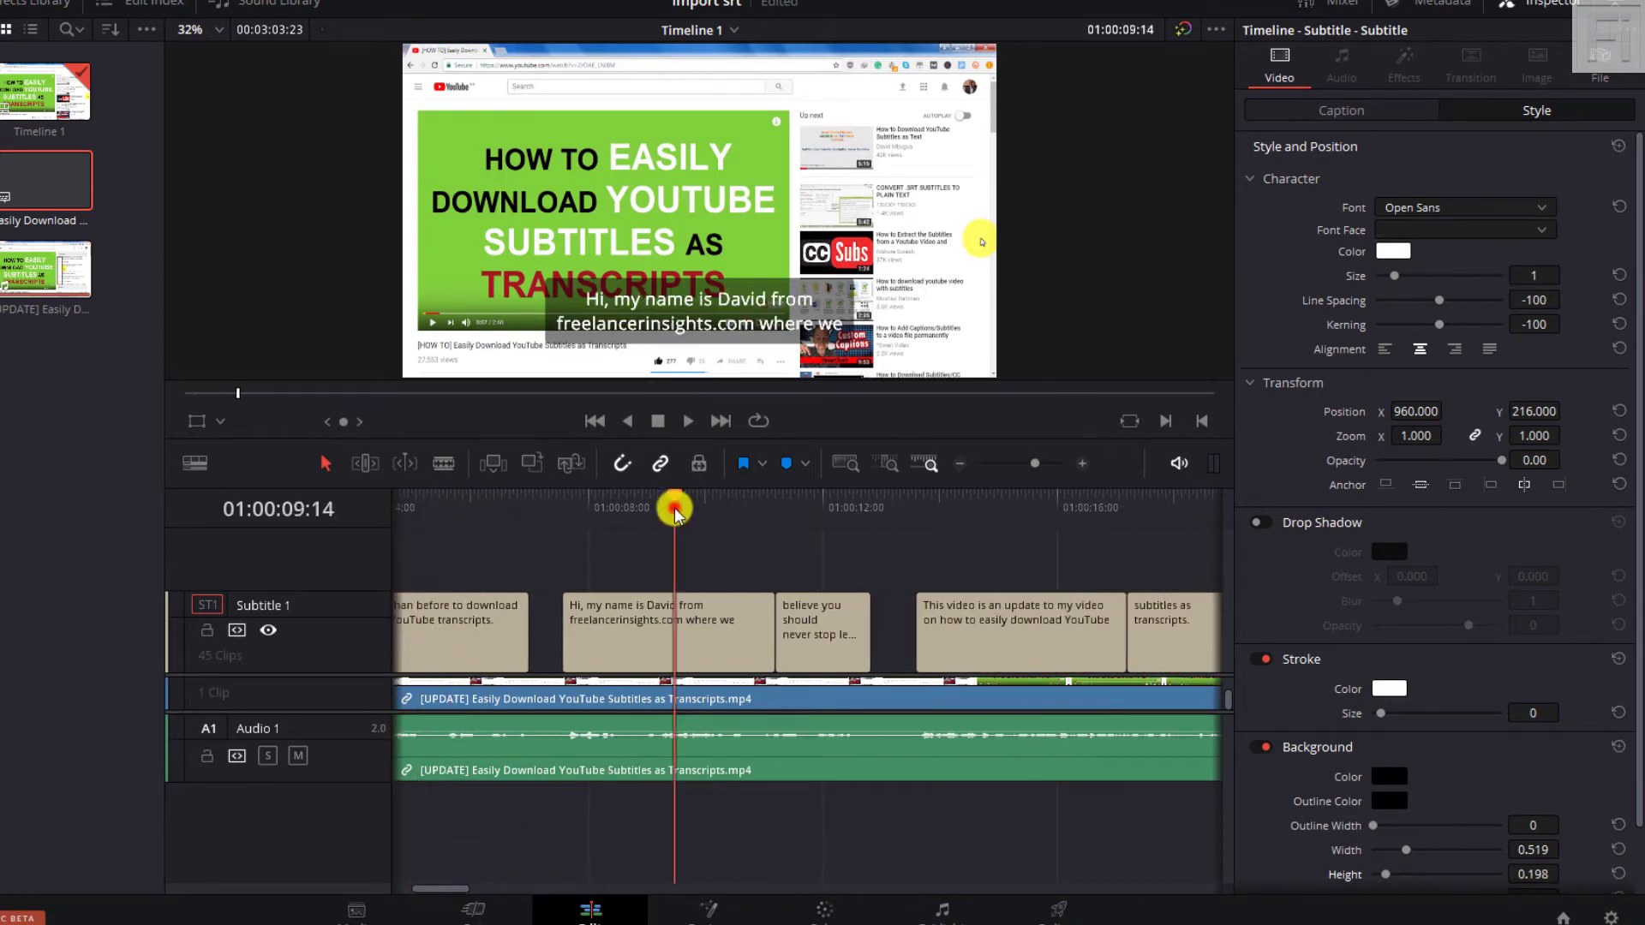
pyautogui.click(1025, 506)
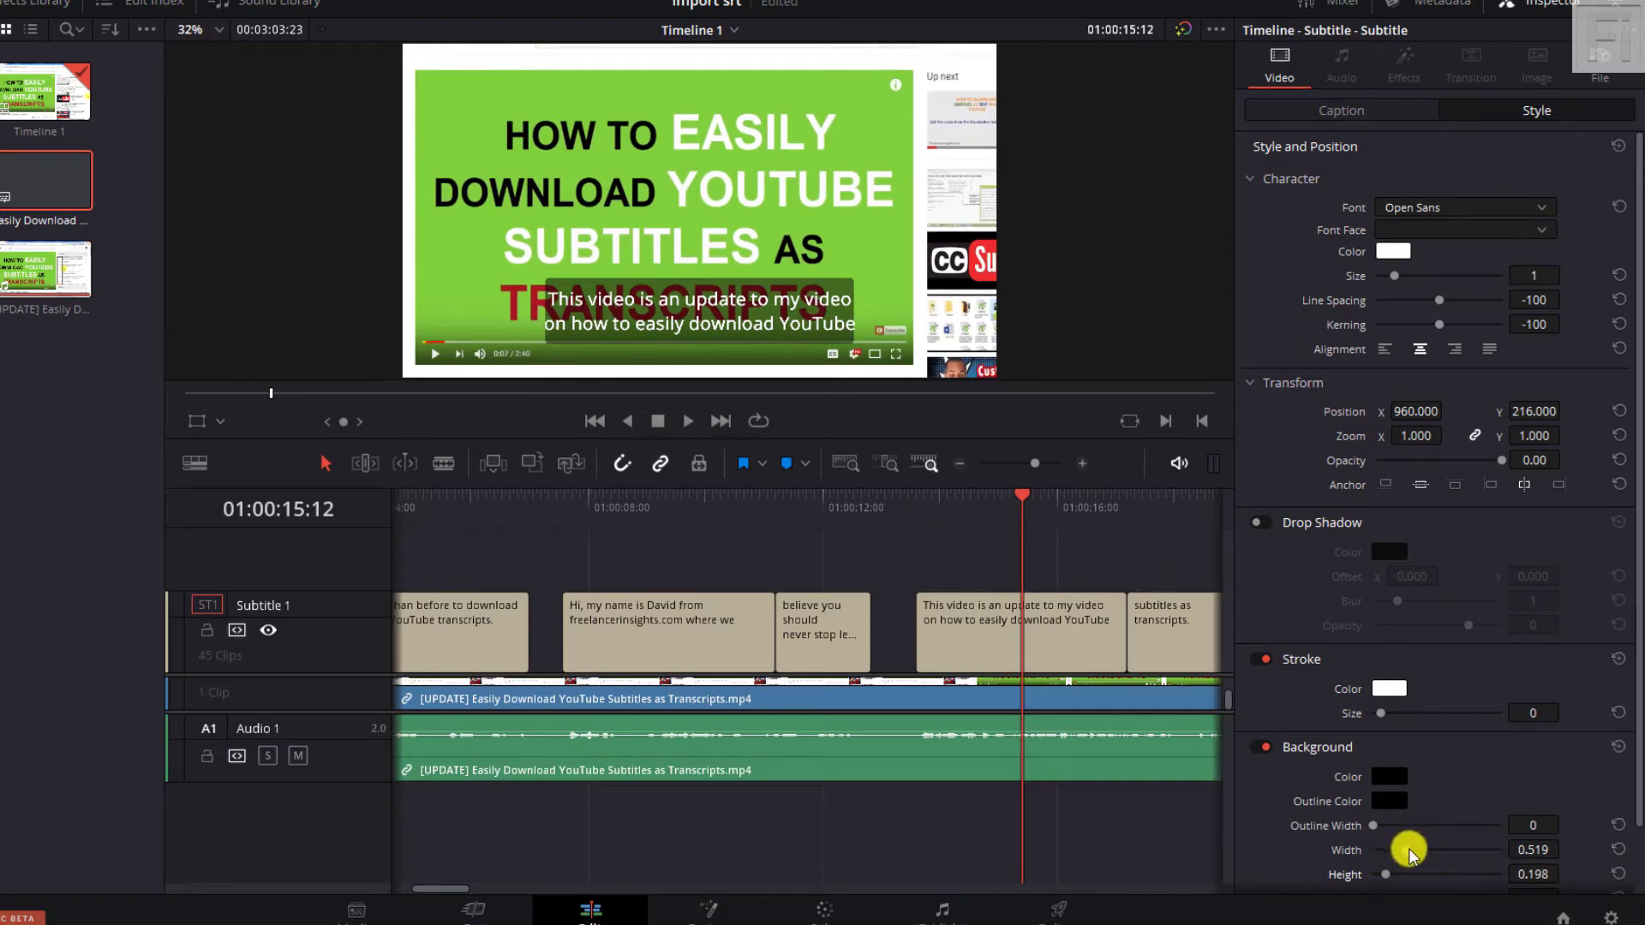
pyautogui.moveTo(1410, 852); pyautogui.dragTo(1412, 850)
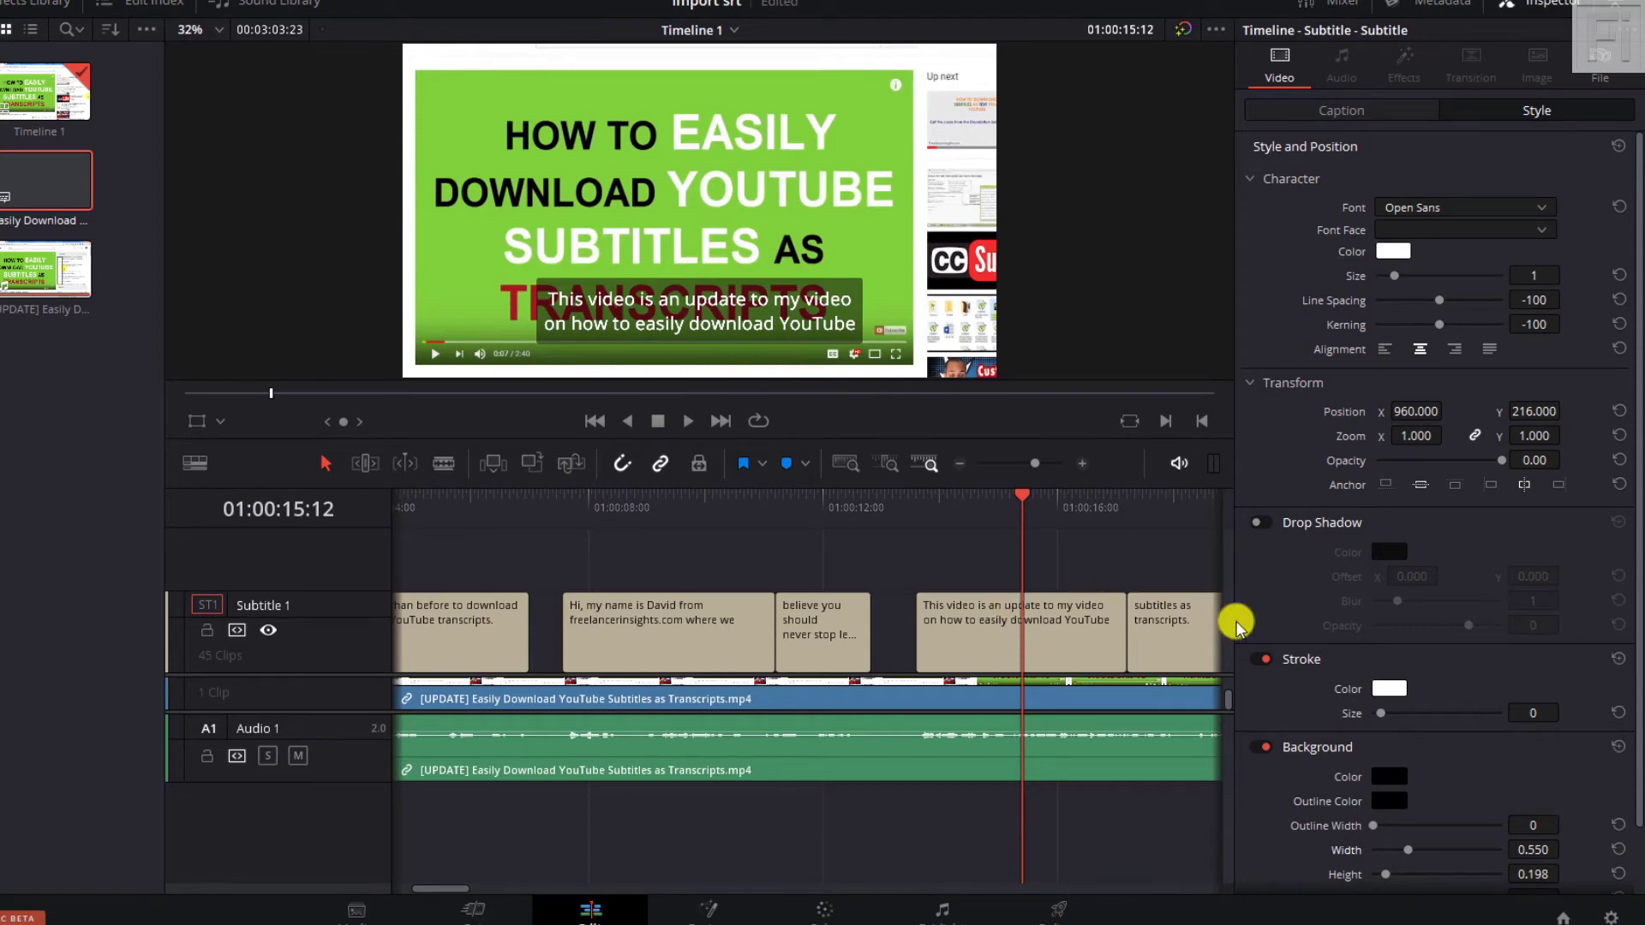
# Turn off the text Stroke, zoom out to the full edit, and deselect the subtitle track.
pyautogui.click(1260, 662)
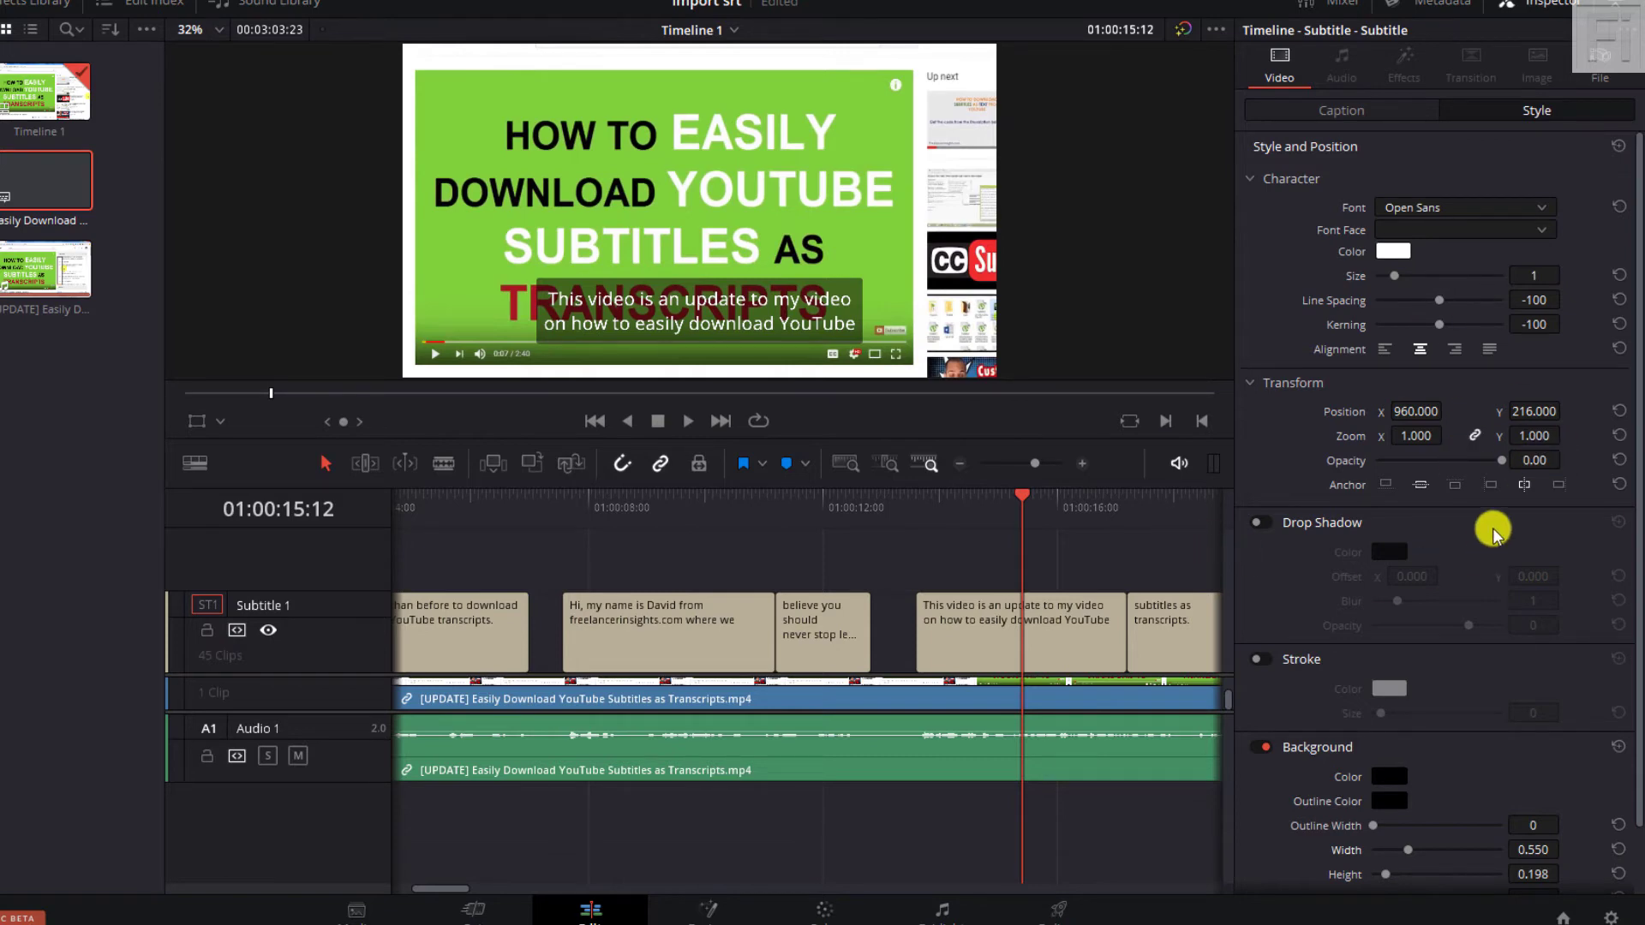
pyautogui.click(957, 466)
pyautogui.click(958, 465)
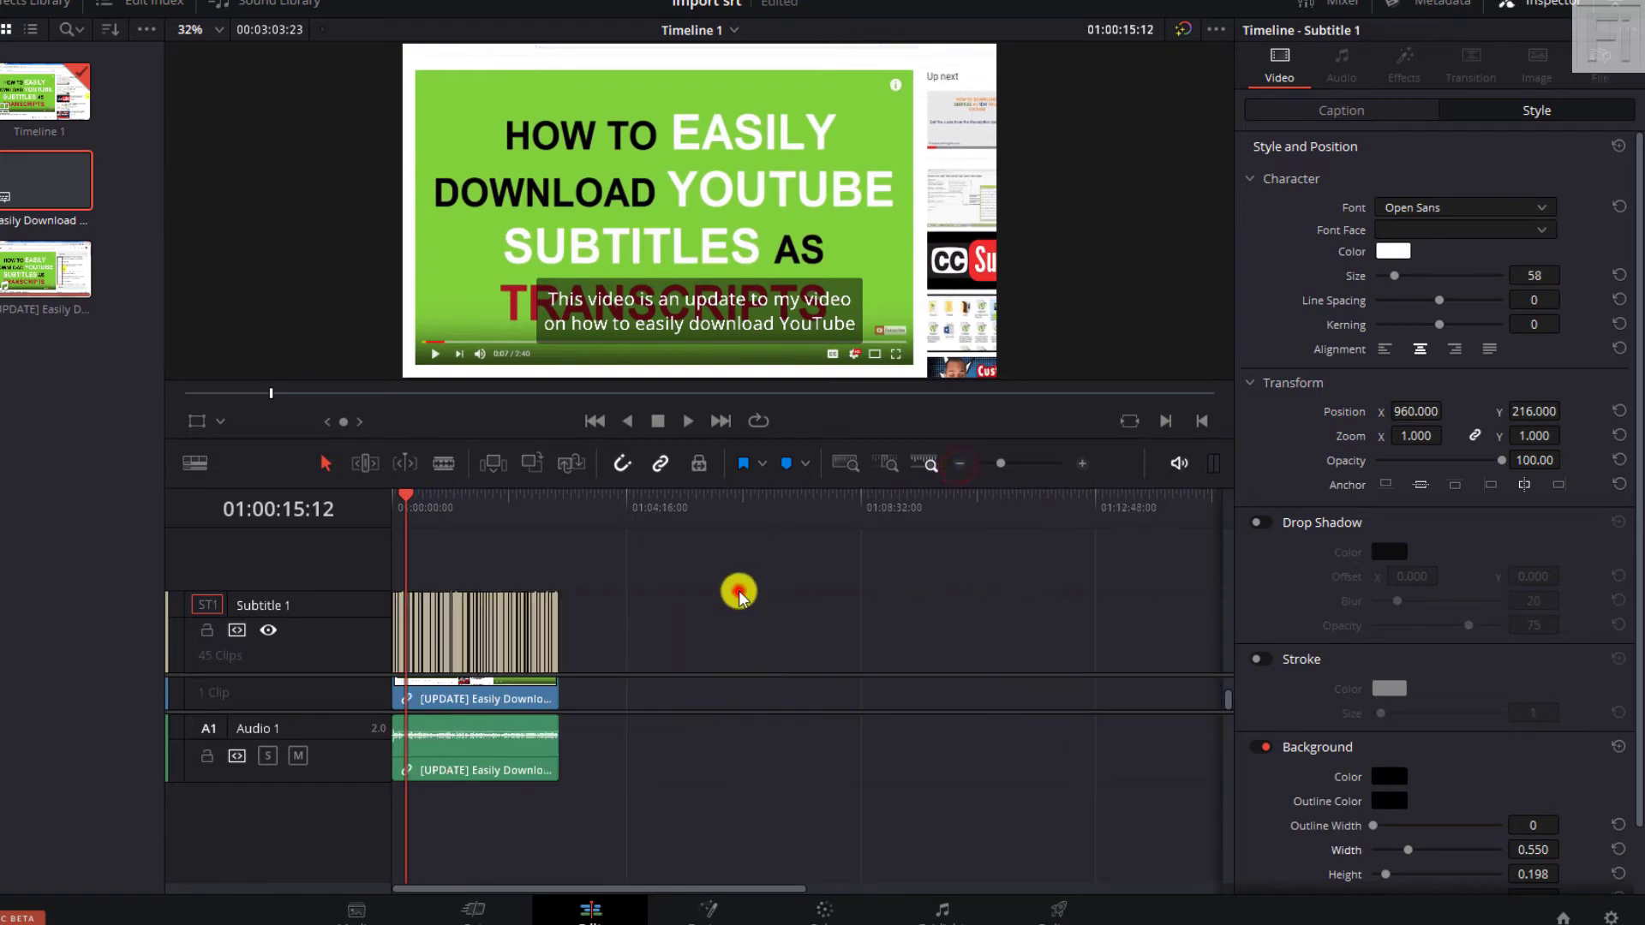
pyautogui.click(738, 594)
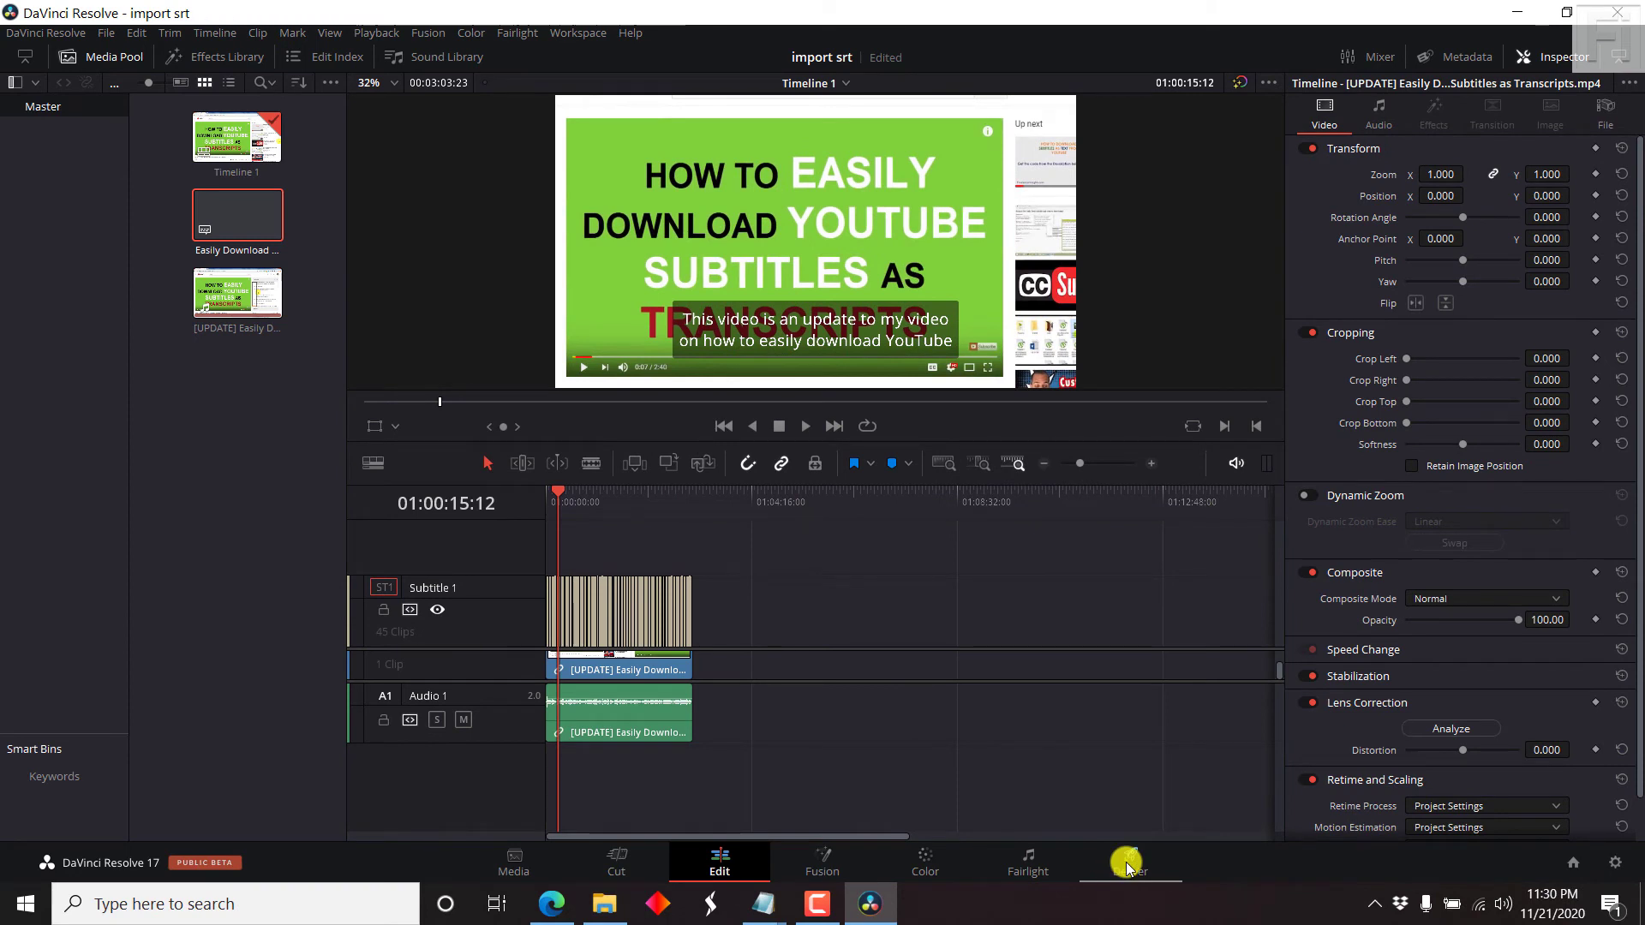
# On the Deliver page, set the output format to MP4.
pyautogui.click(1126, 863)
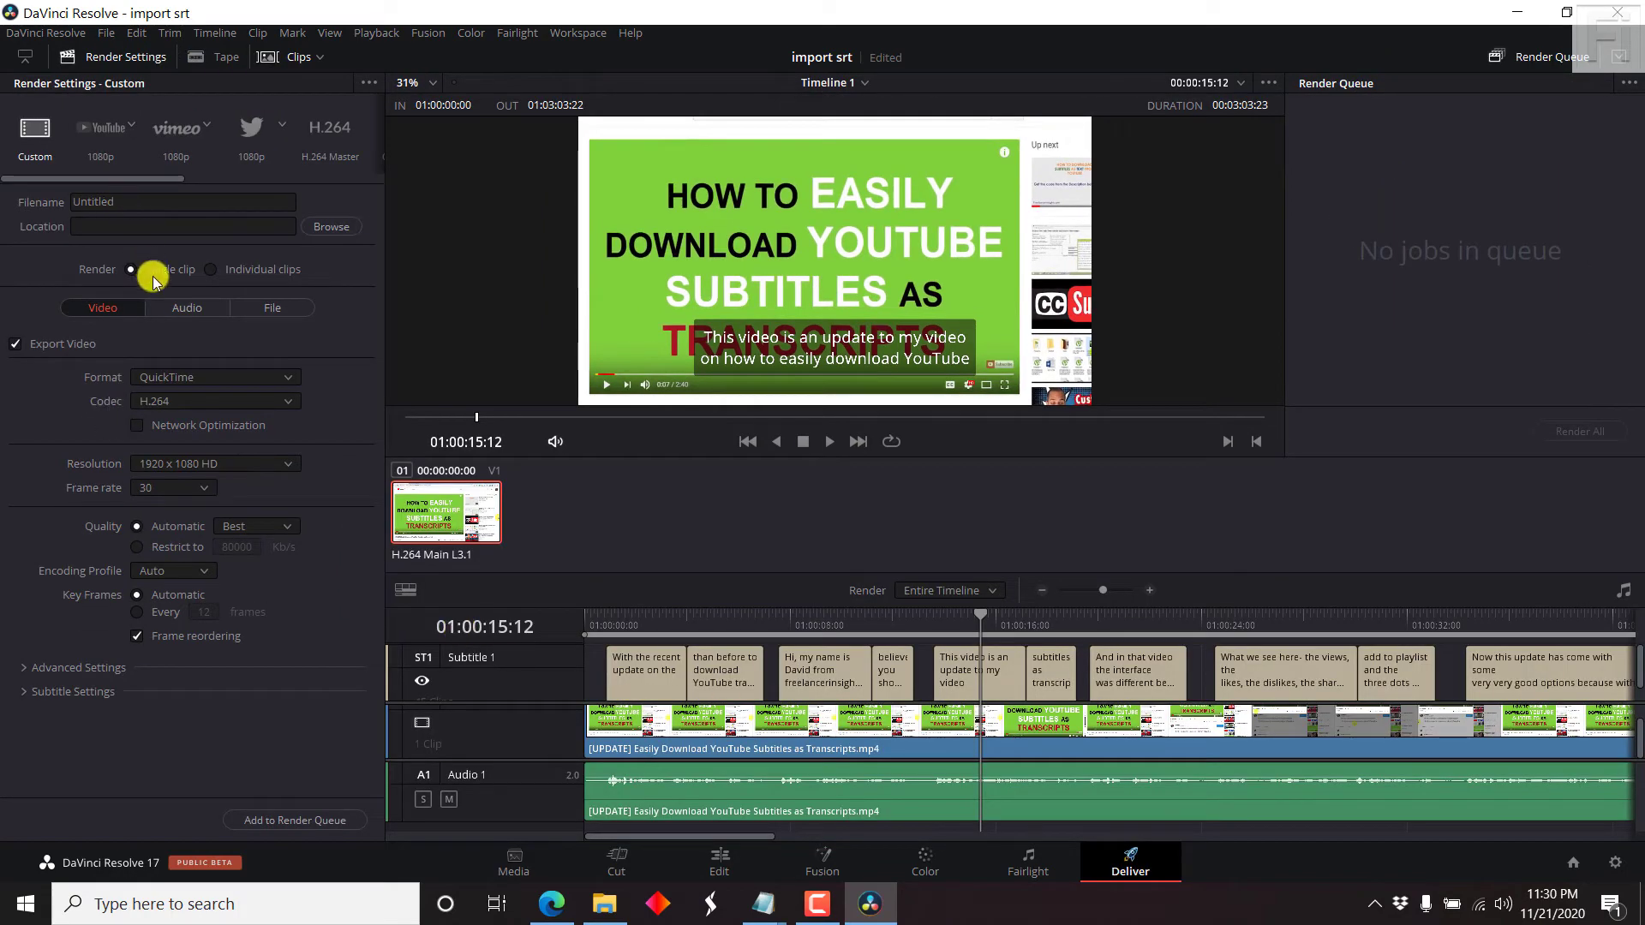
pyautogui.click(260, 377)
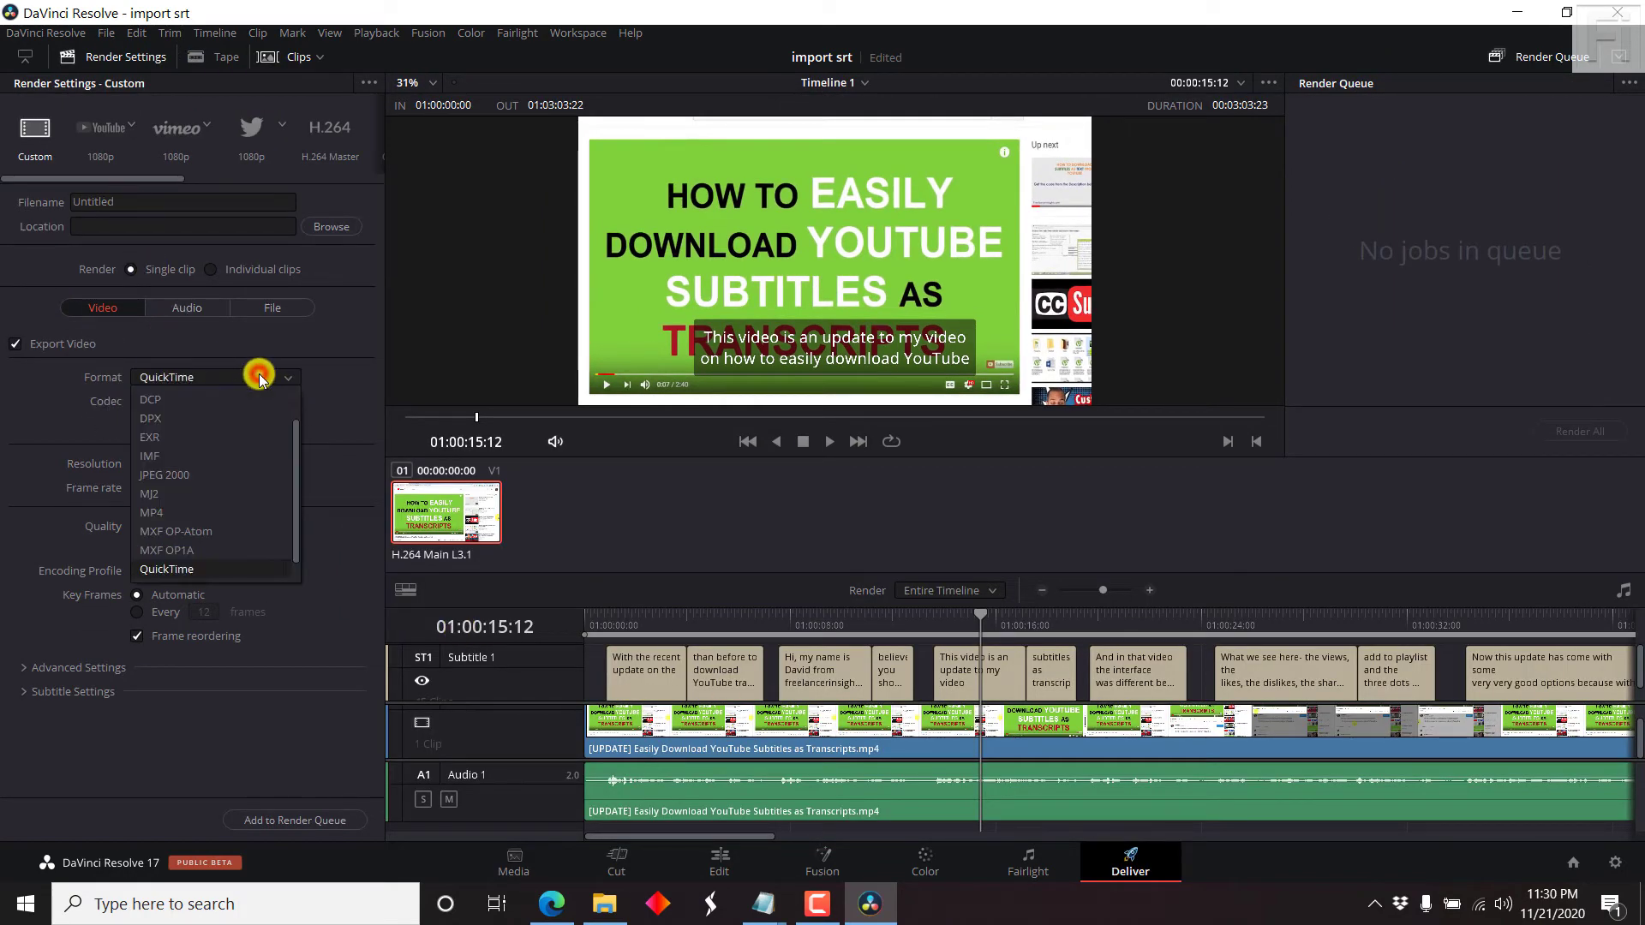
pyautogui.click(181, 514)
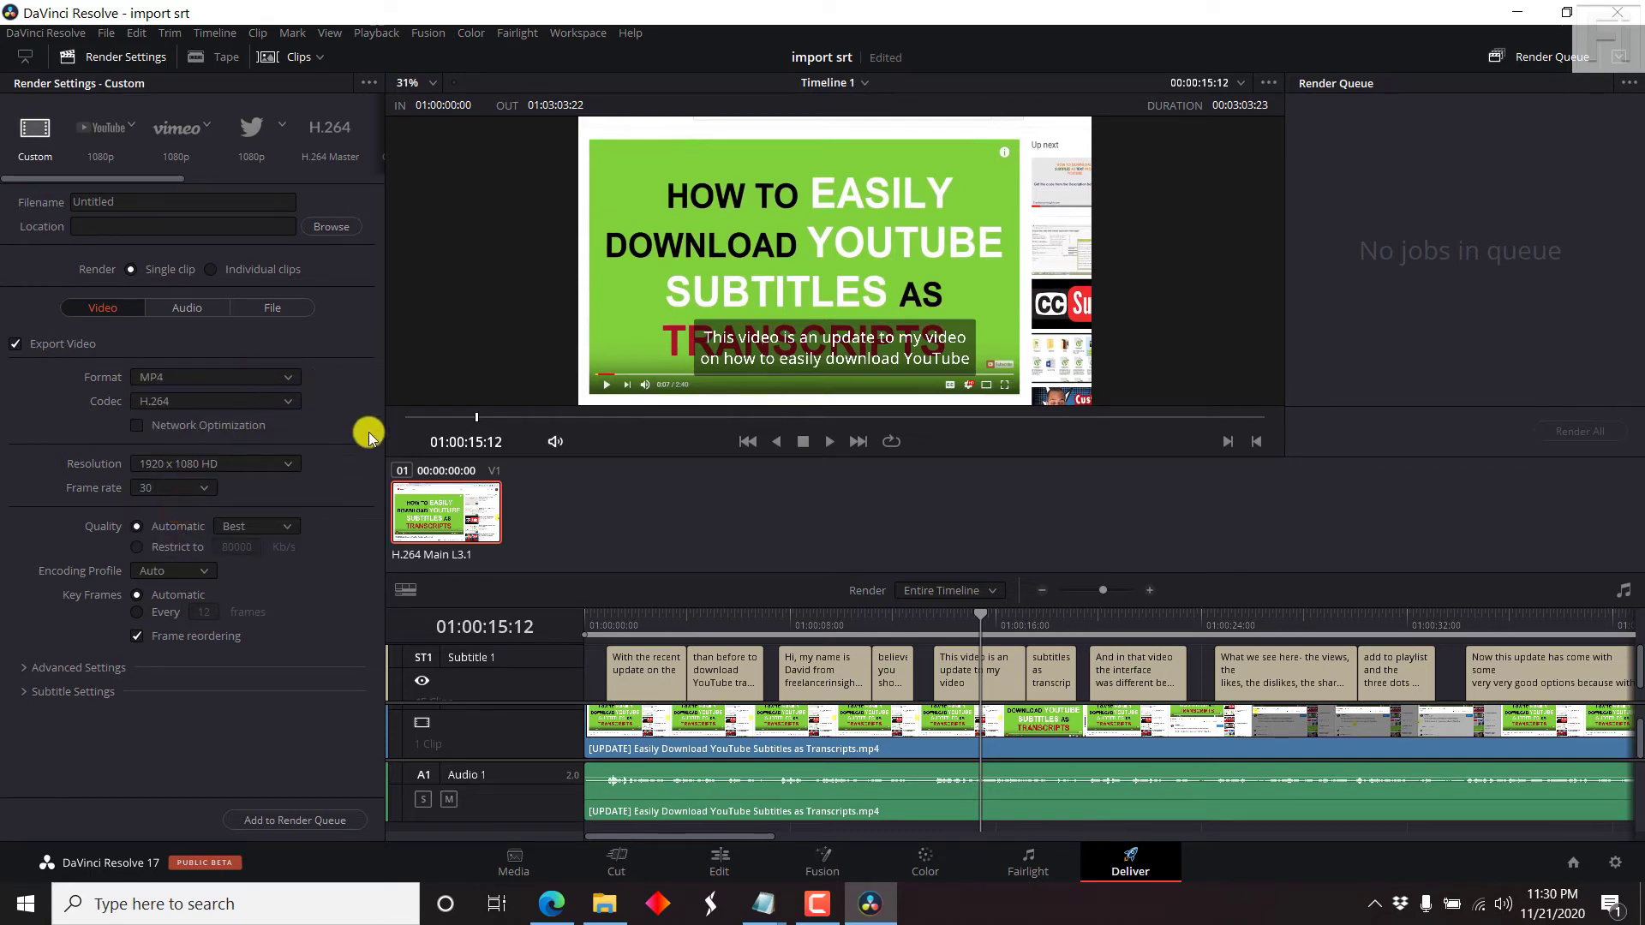
# Enable subtitle export with captions set to burn into the video.
pyautogui.click(23, 691)
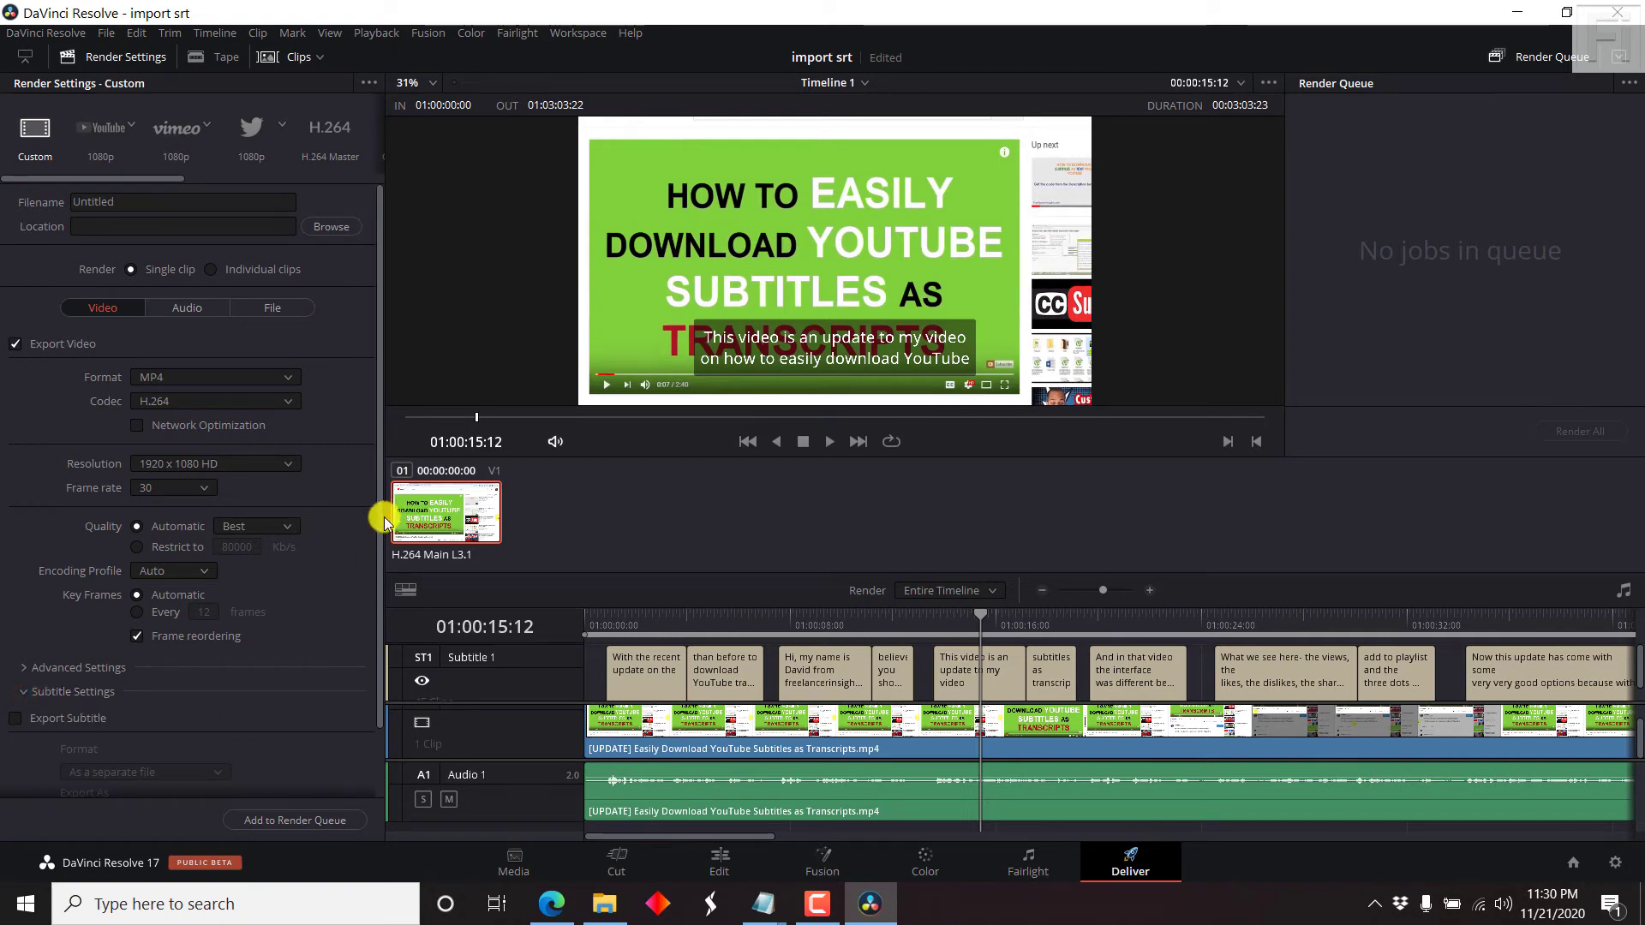
pyautogui.scroll(-3, 382, 585)
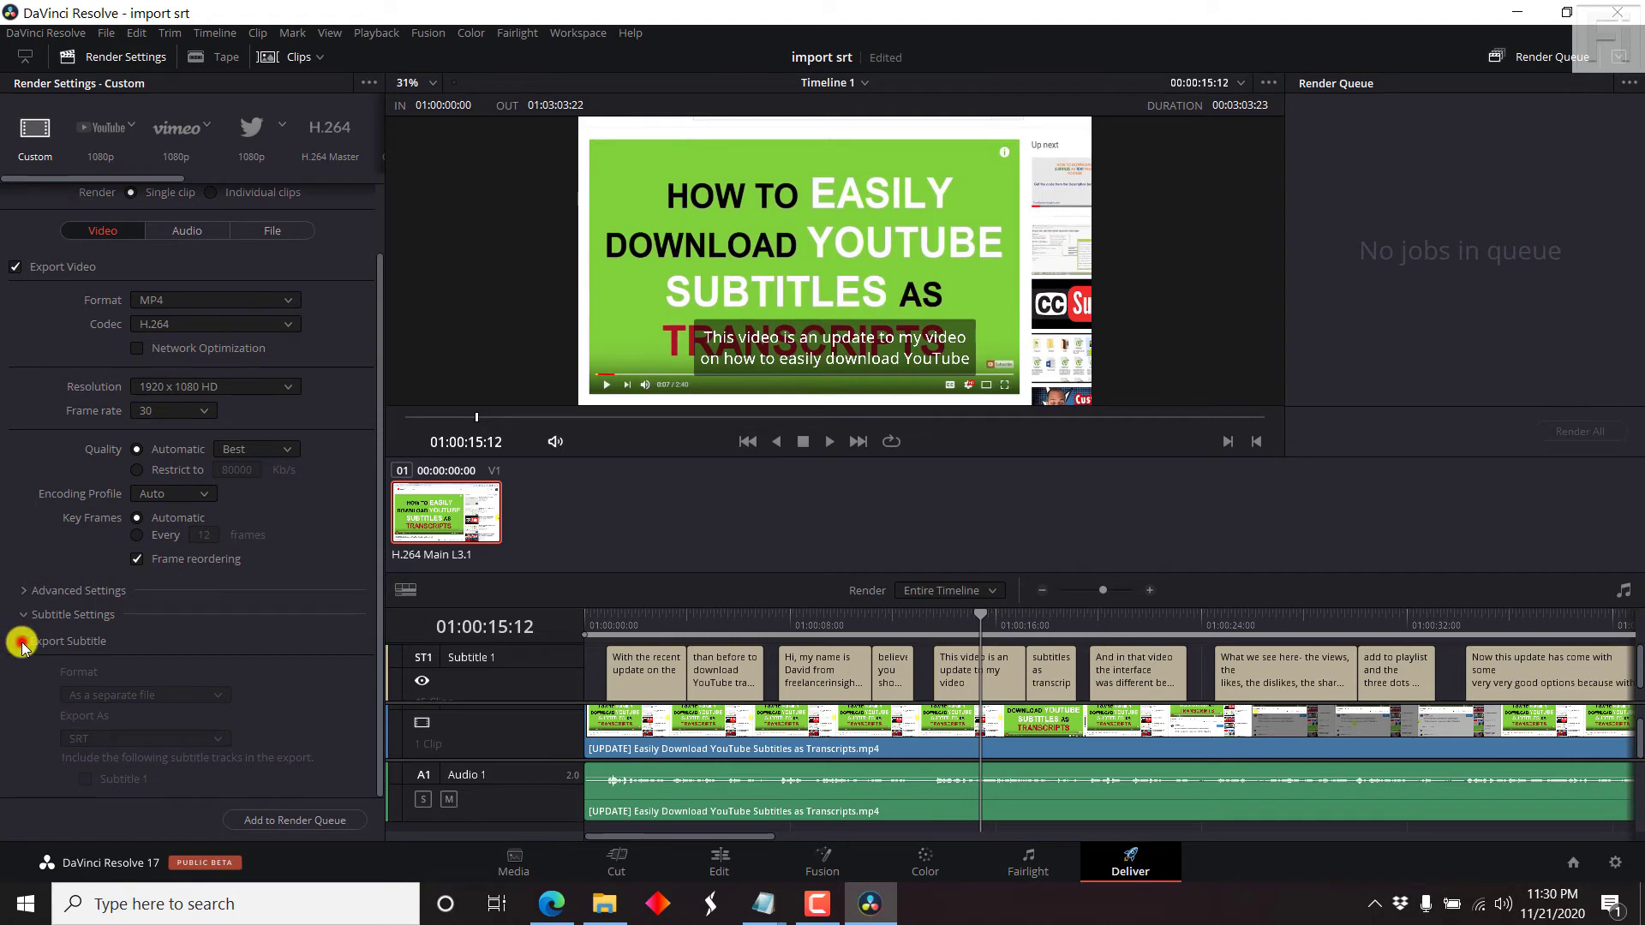
pyautogui.click(22, 643)
pyautogui.click(221, 697)
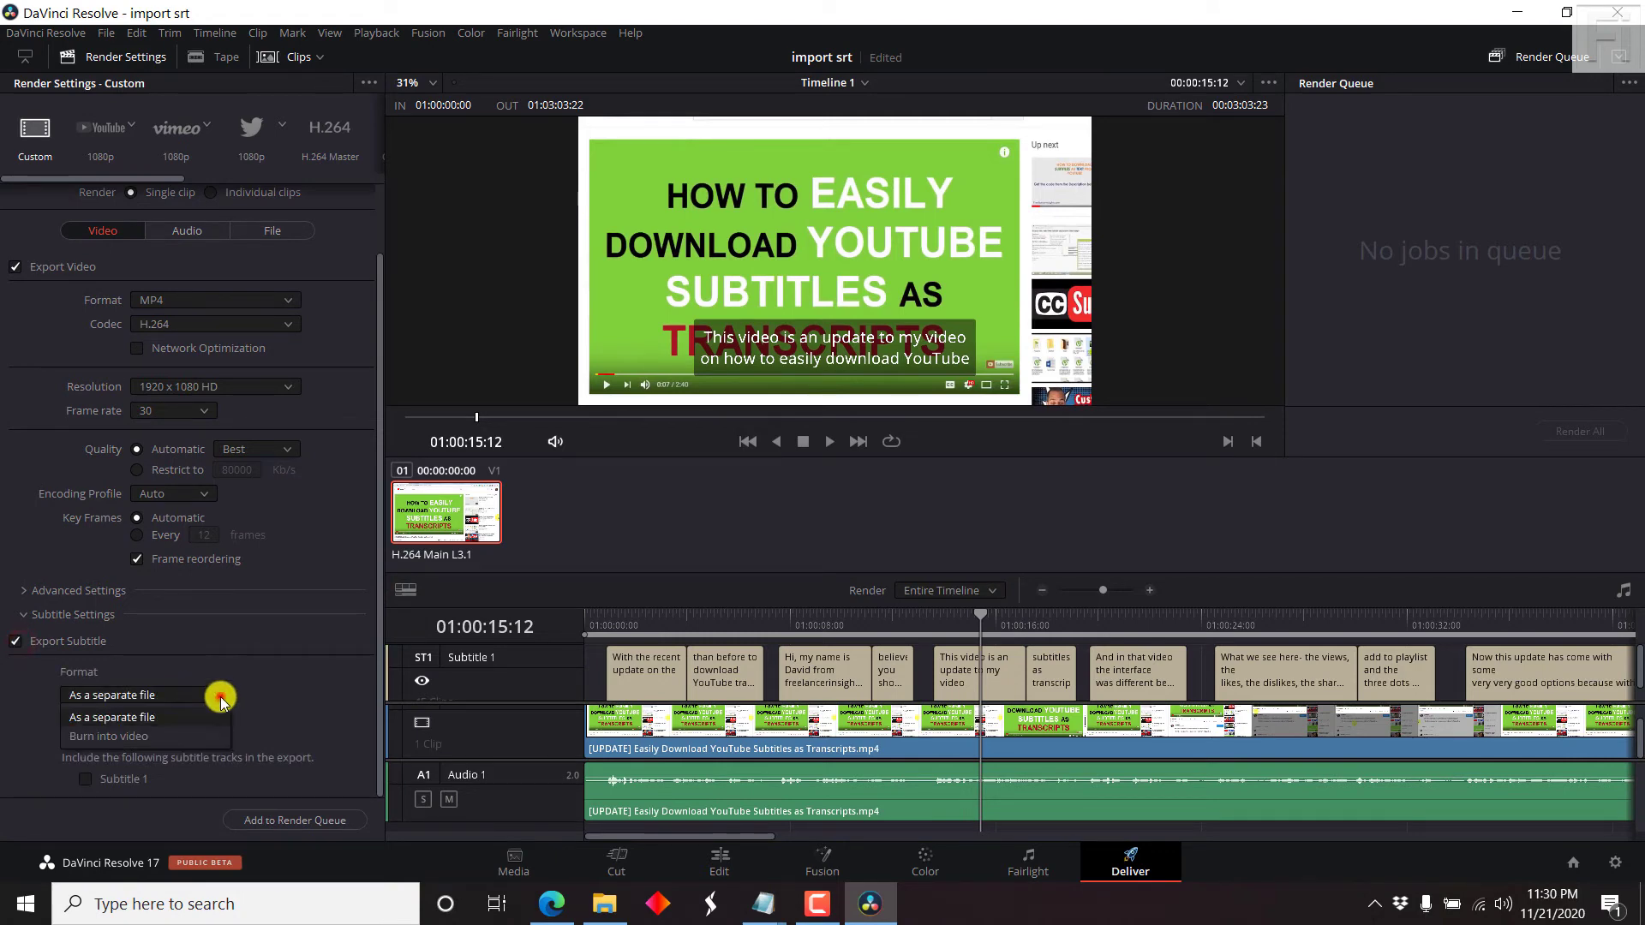
pyautogui.click(145, 736)
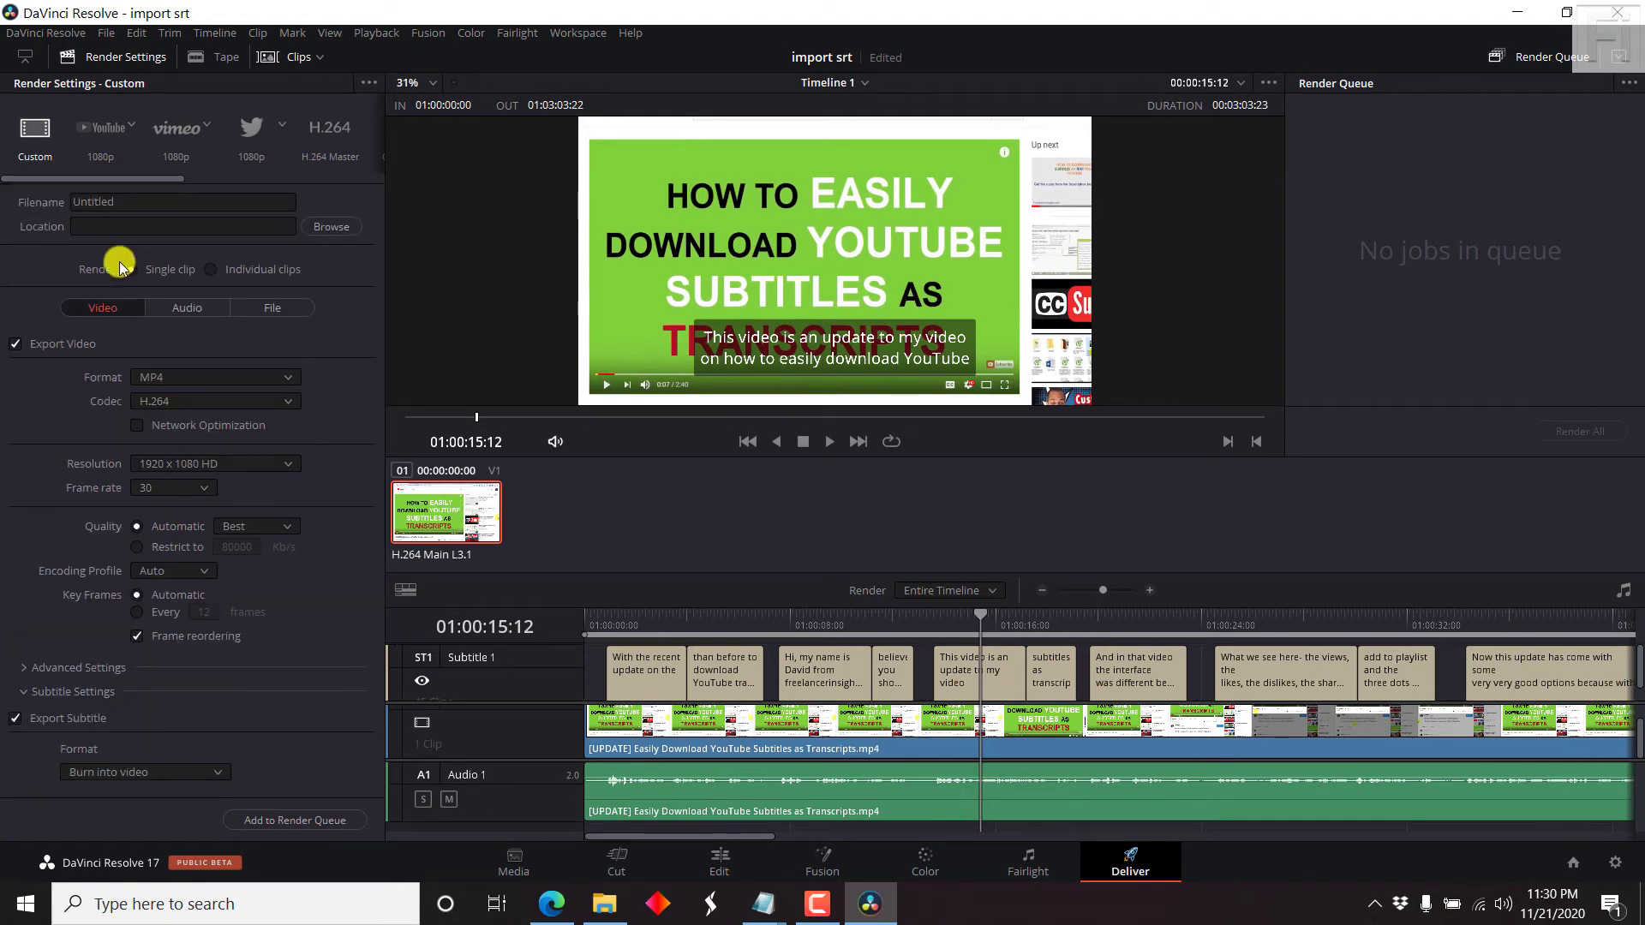
# Name the output 'burned in srt' in Desktop's Davinci Resolve Subtitles and Captions folder.
pyautogui.click(331, 229)
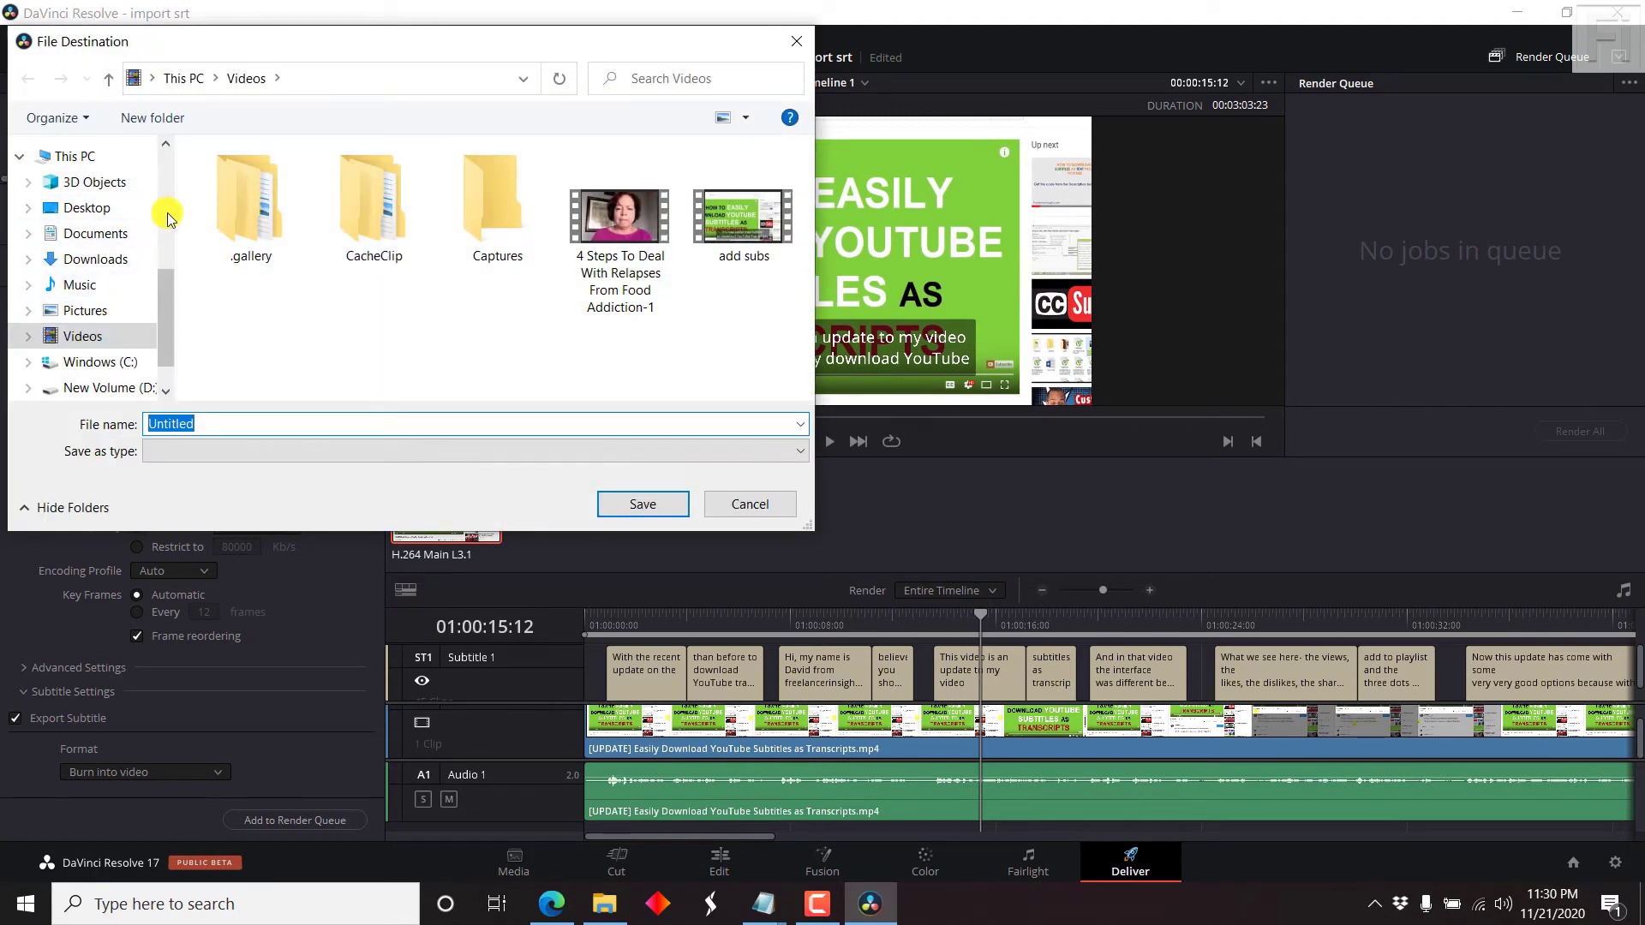
pyautogui.click(79, 208)
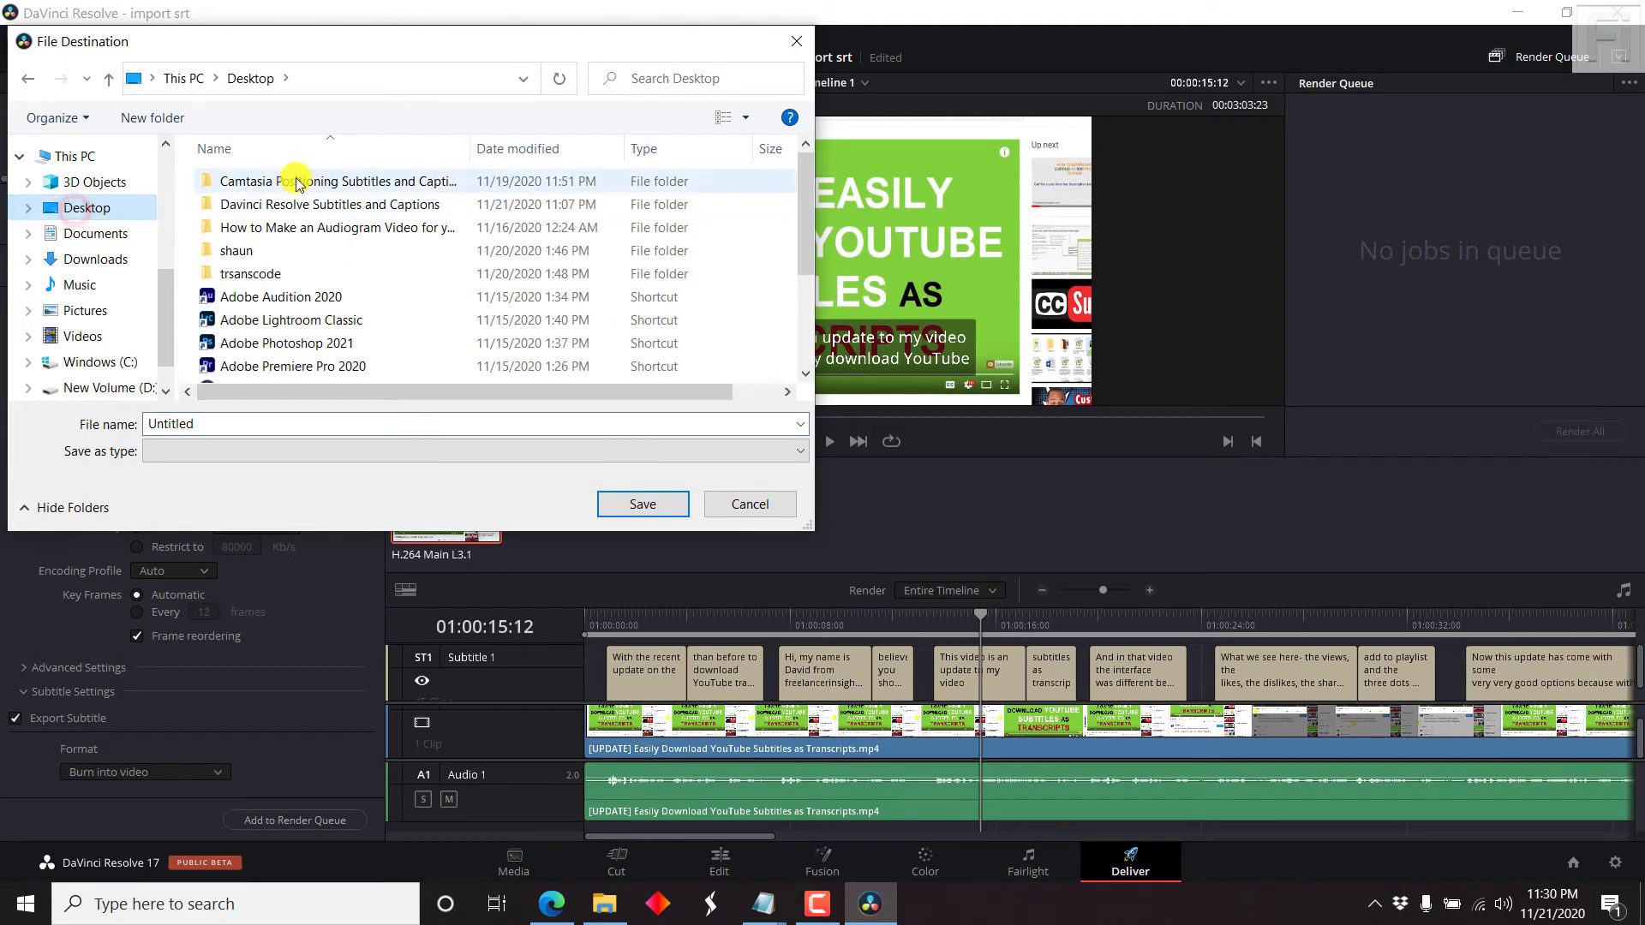
pyautogui.doubleClick(285, 208)
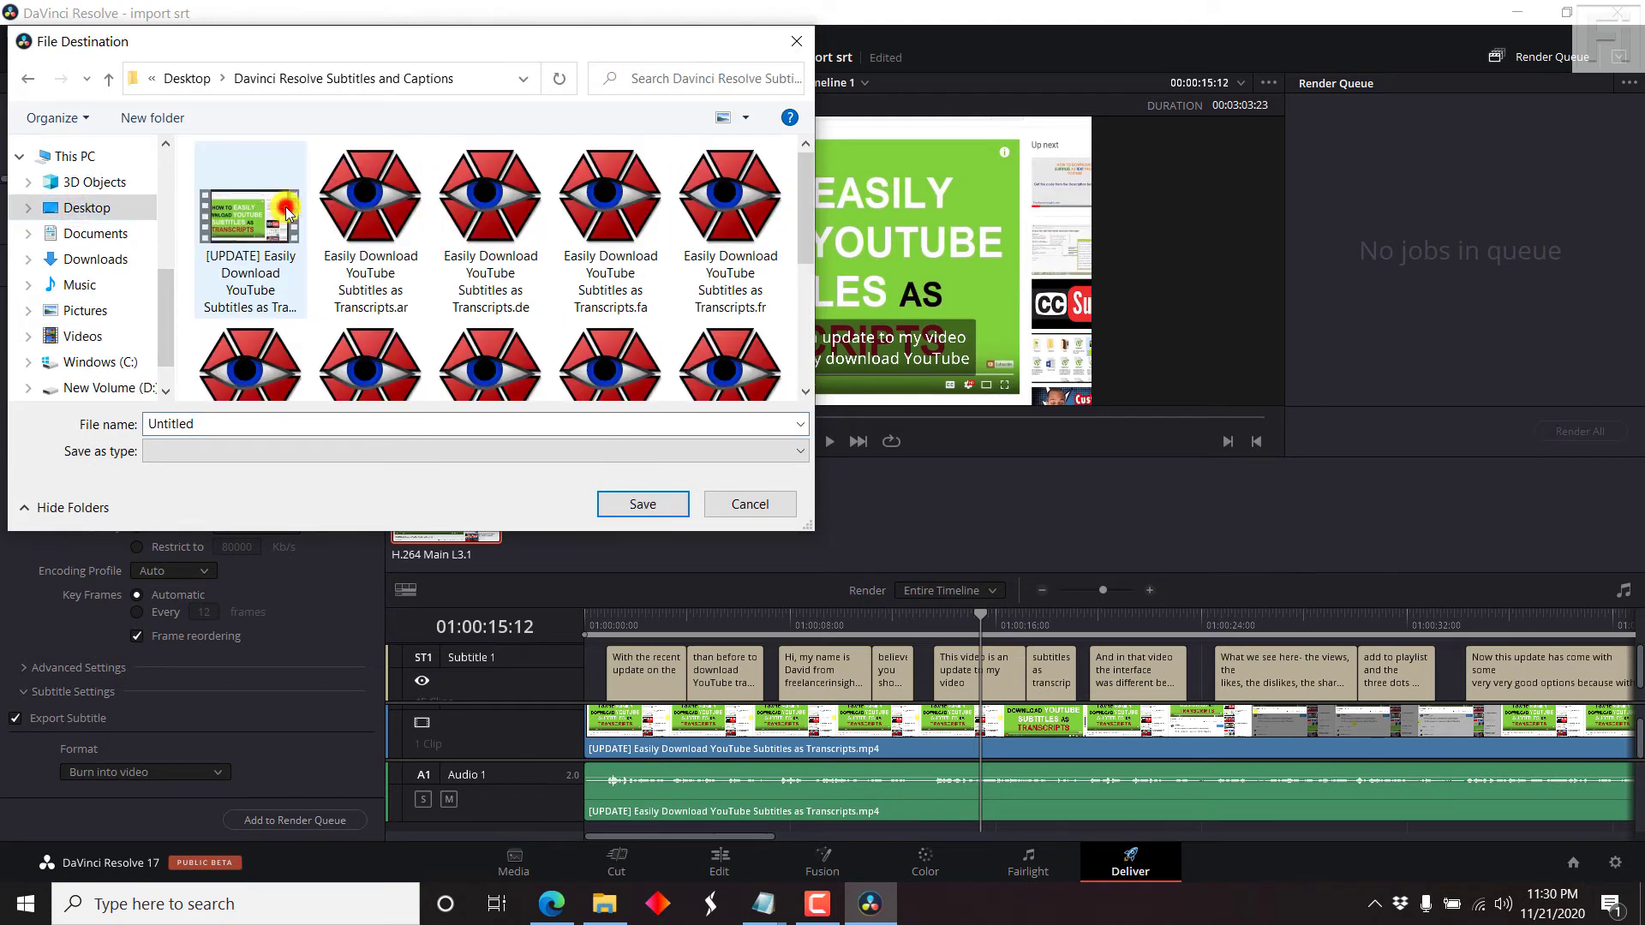
pyautogui.click(227, 426)
pyautogui.write('burned in srt')
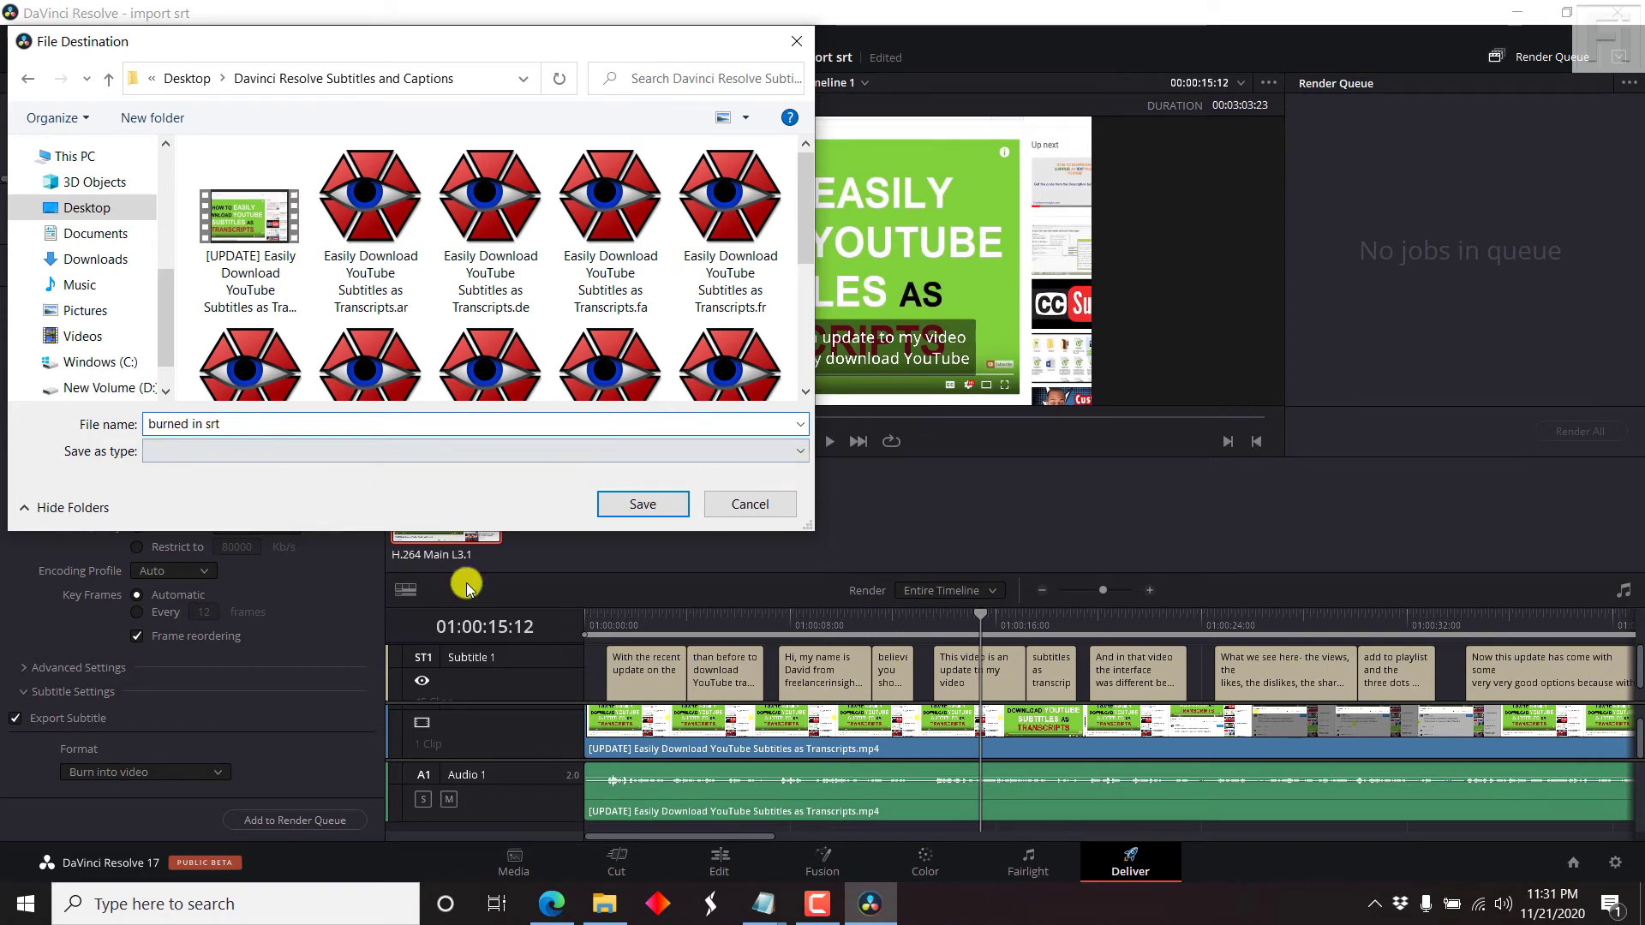
pyautogui.click(643, 504)
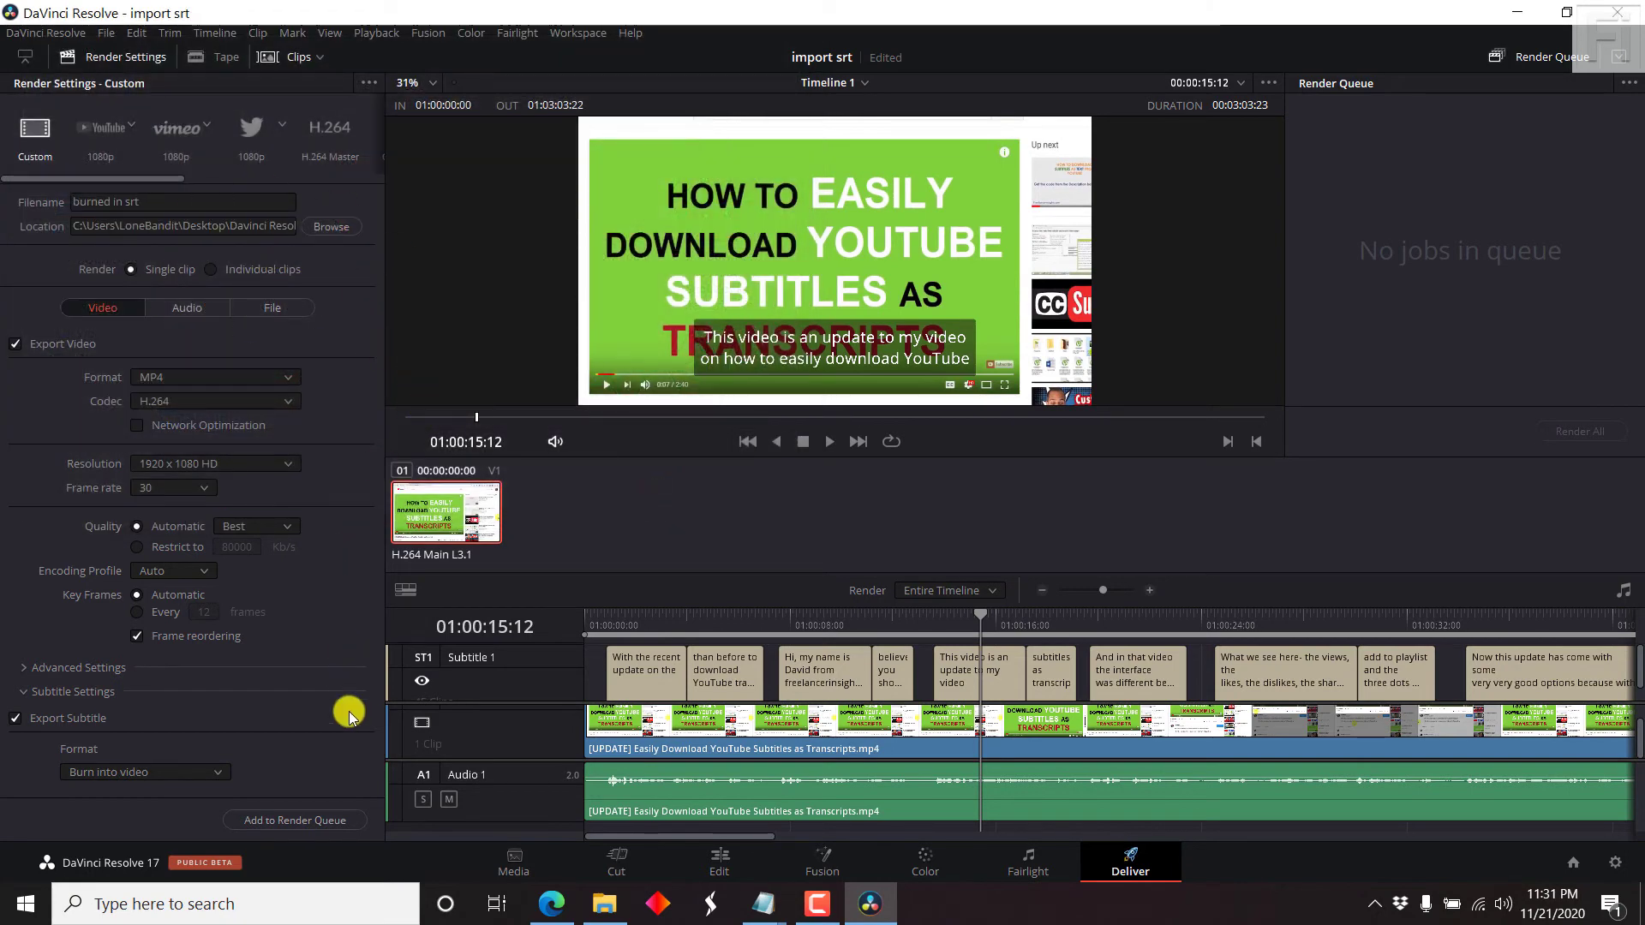
# Queue the burned-in render job and render it until Job 1 completes.
pyautogui.click(278, 822)
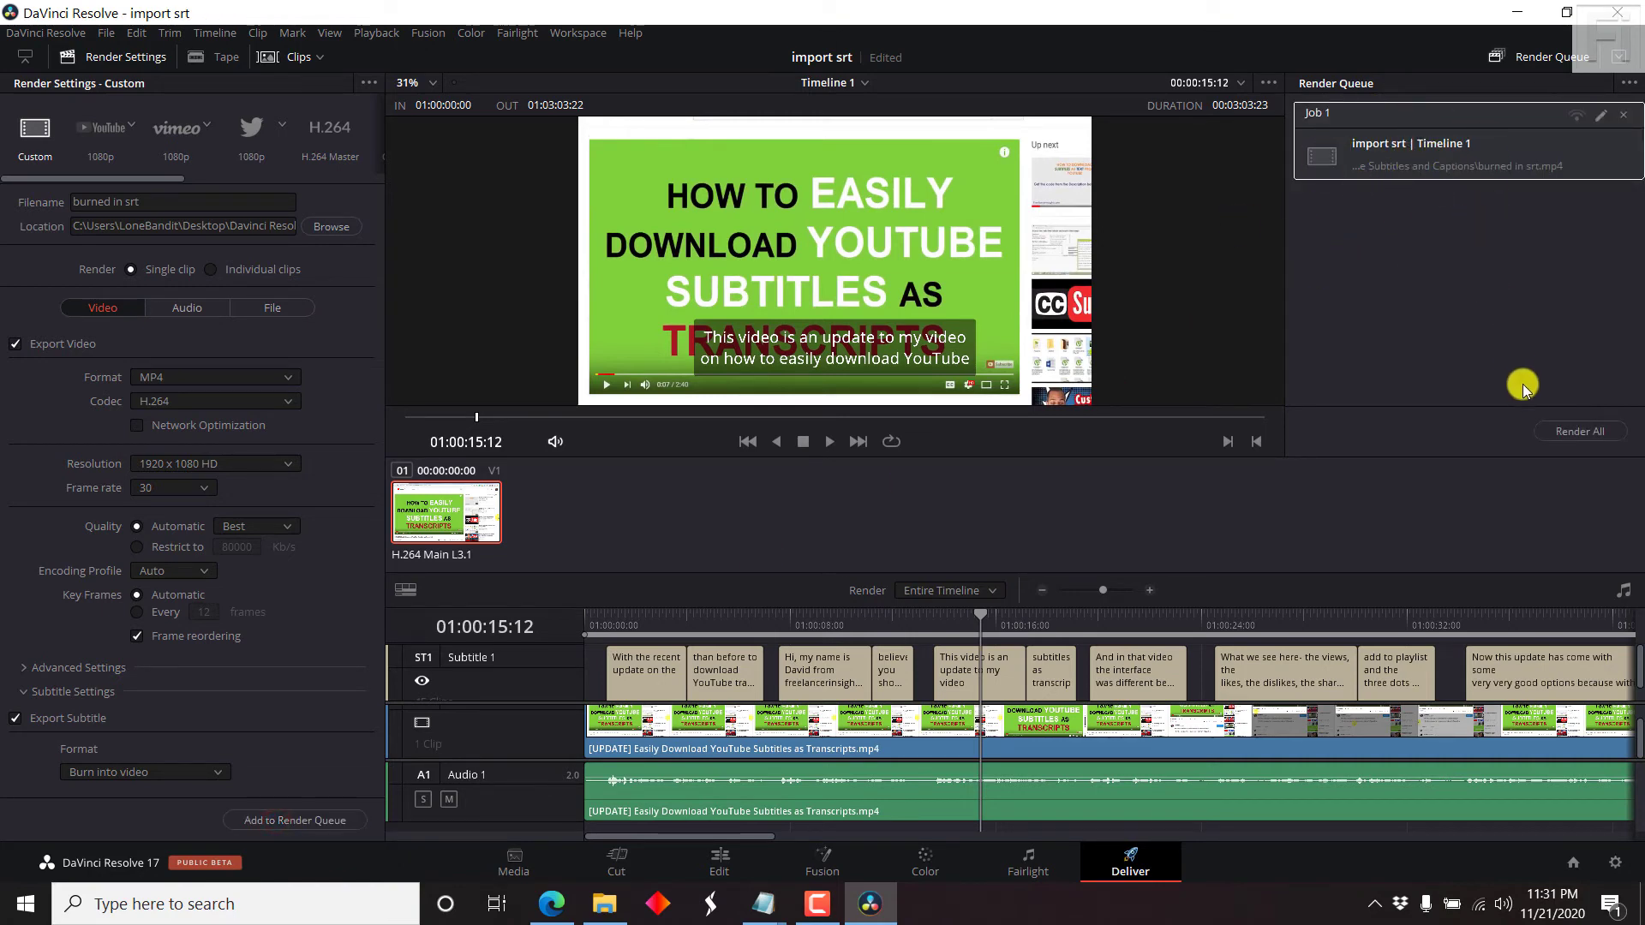
pyautogui.click(1588, 437)
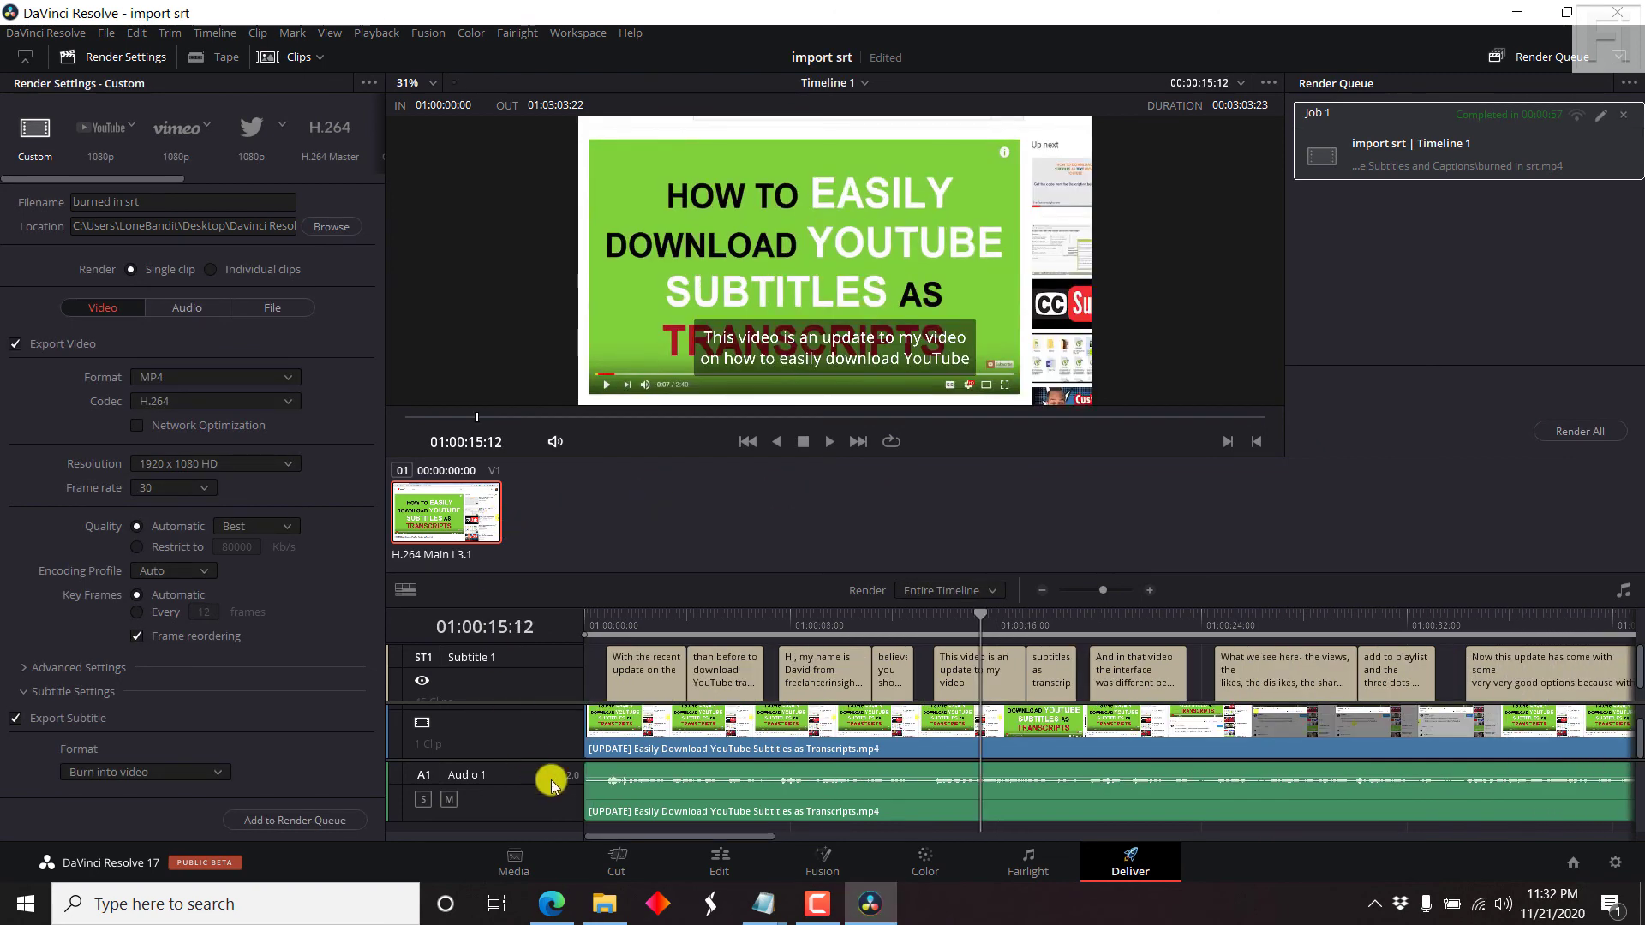
# Play the 'burned in srt' video from the subtitles folder in File Explorer.
pyautogui.click(604, 904)
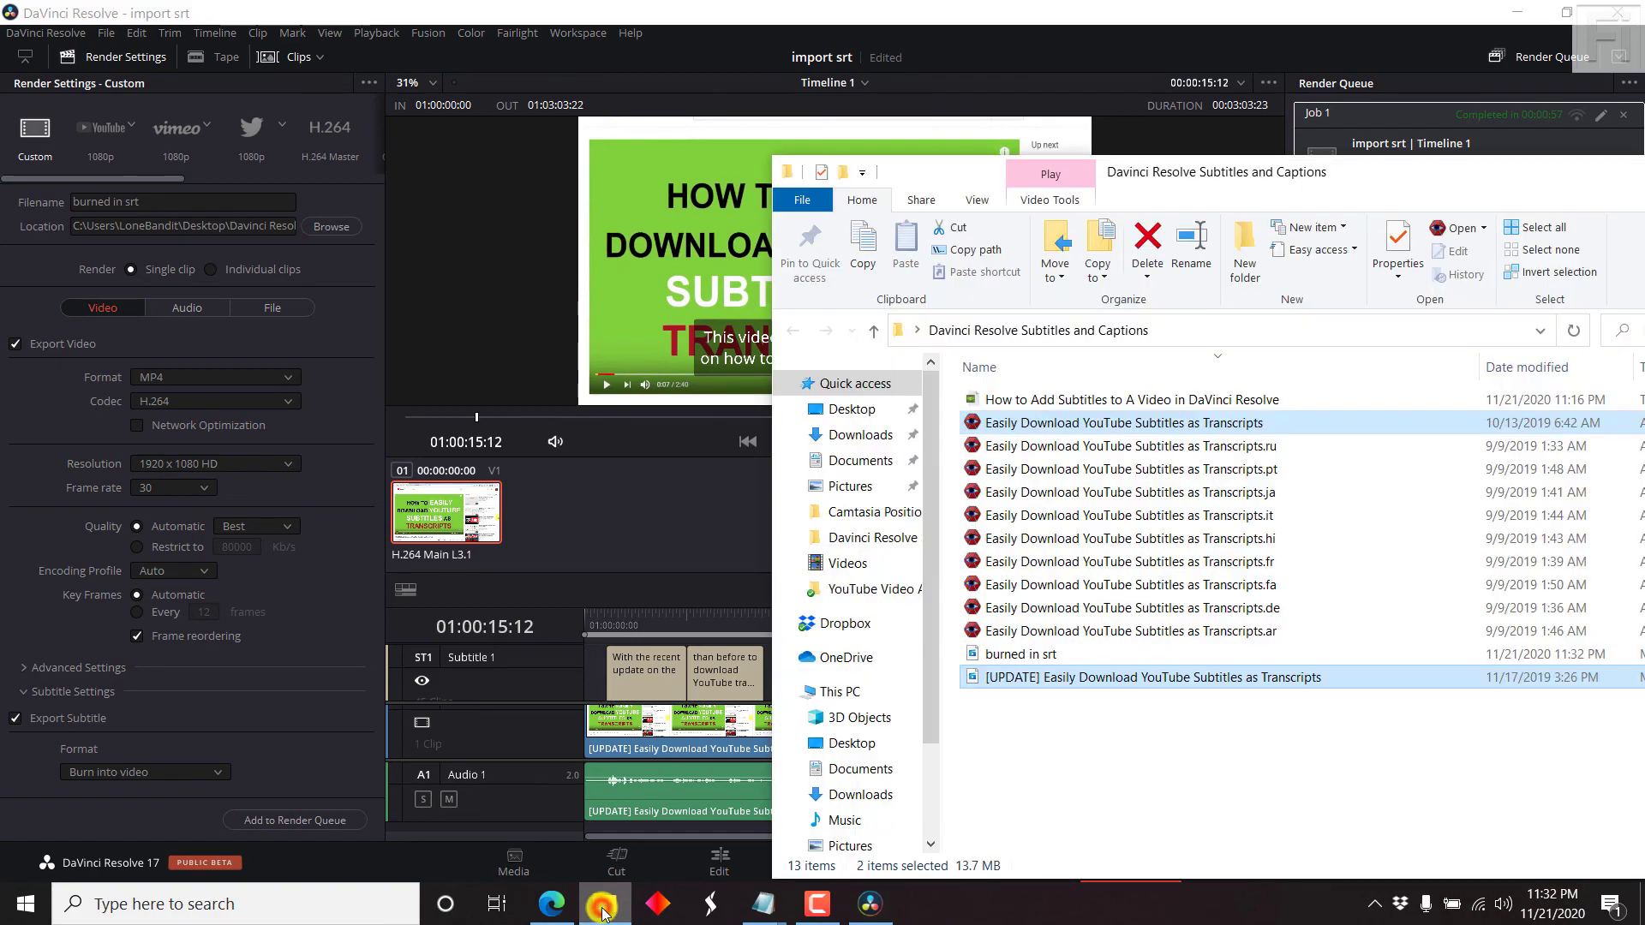
pyautogui.click(1079, 807)
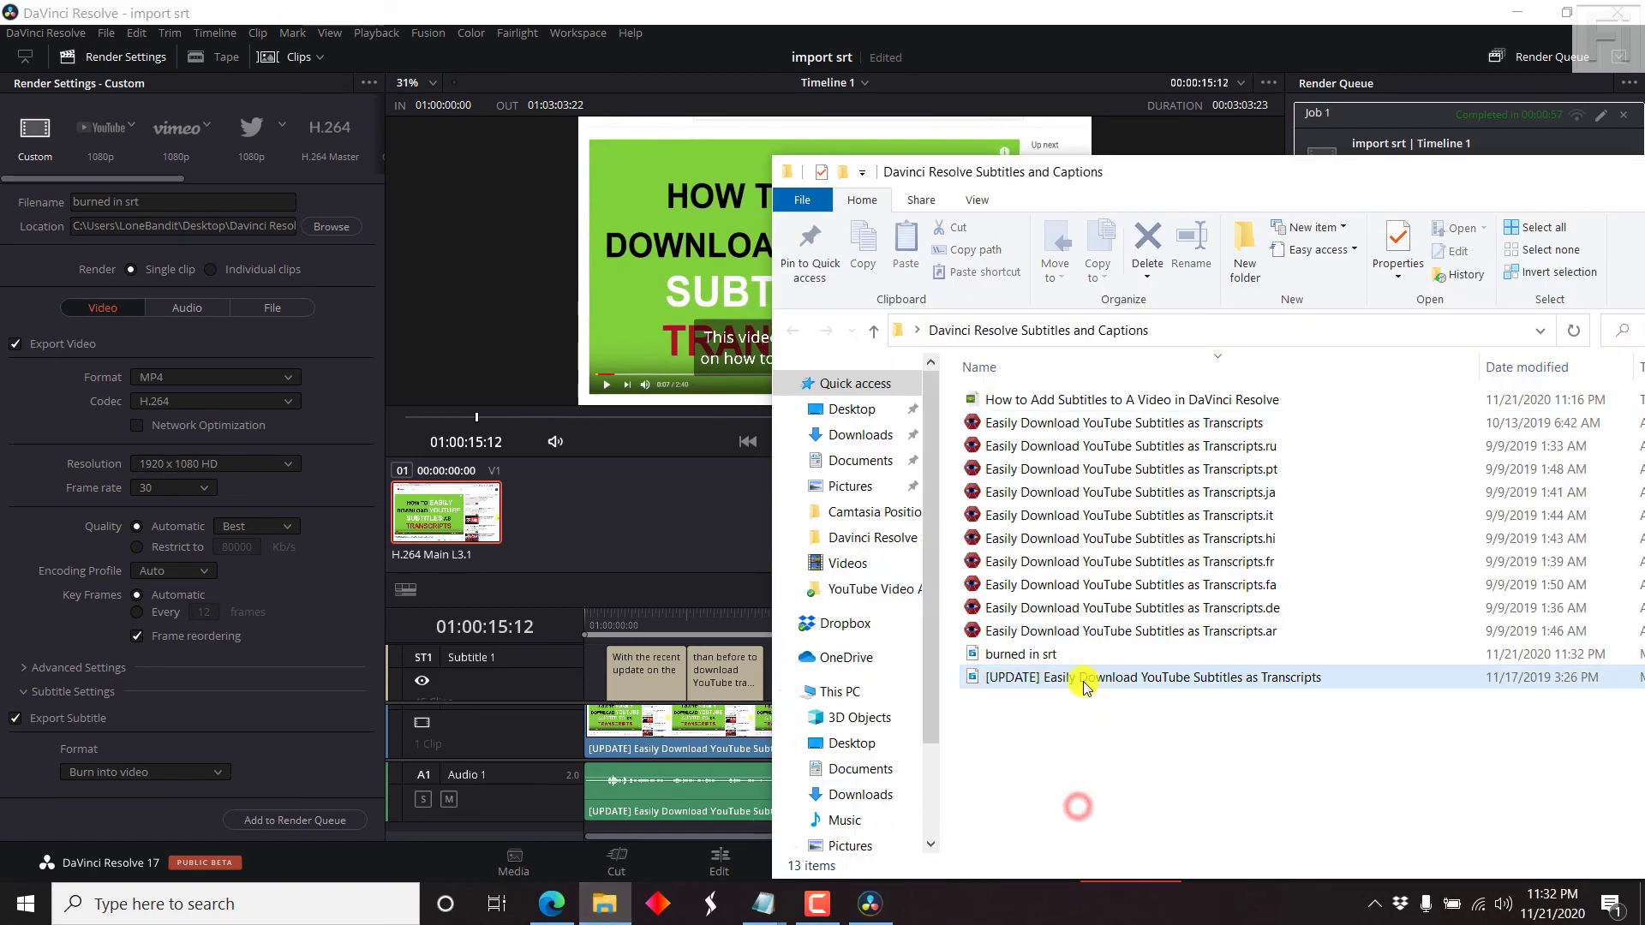
pyautogui.doubleClick(1007, 654)
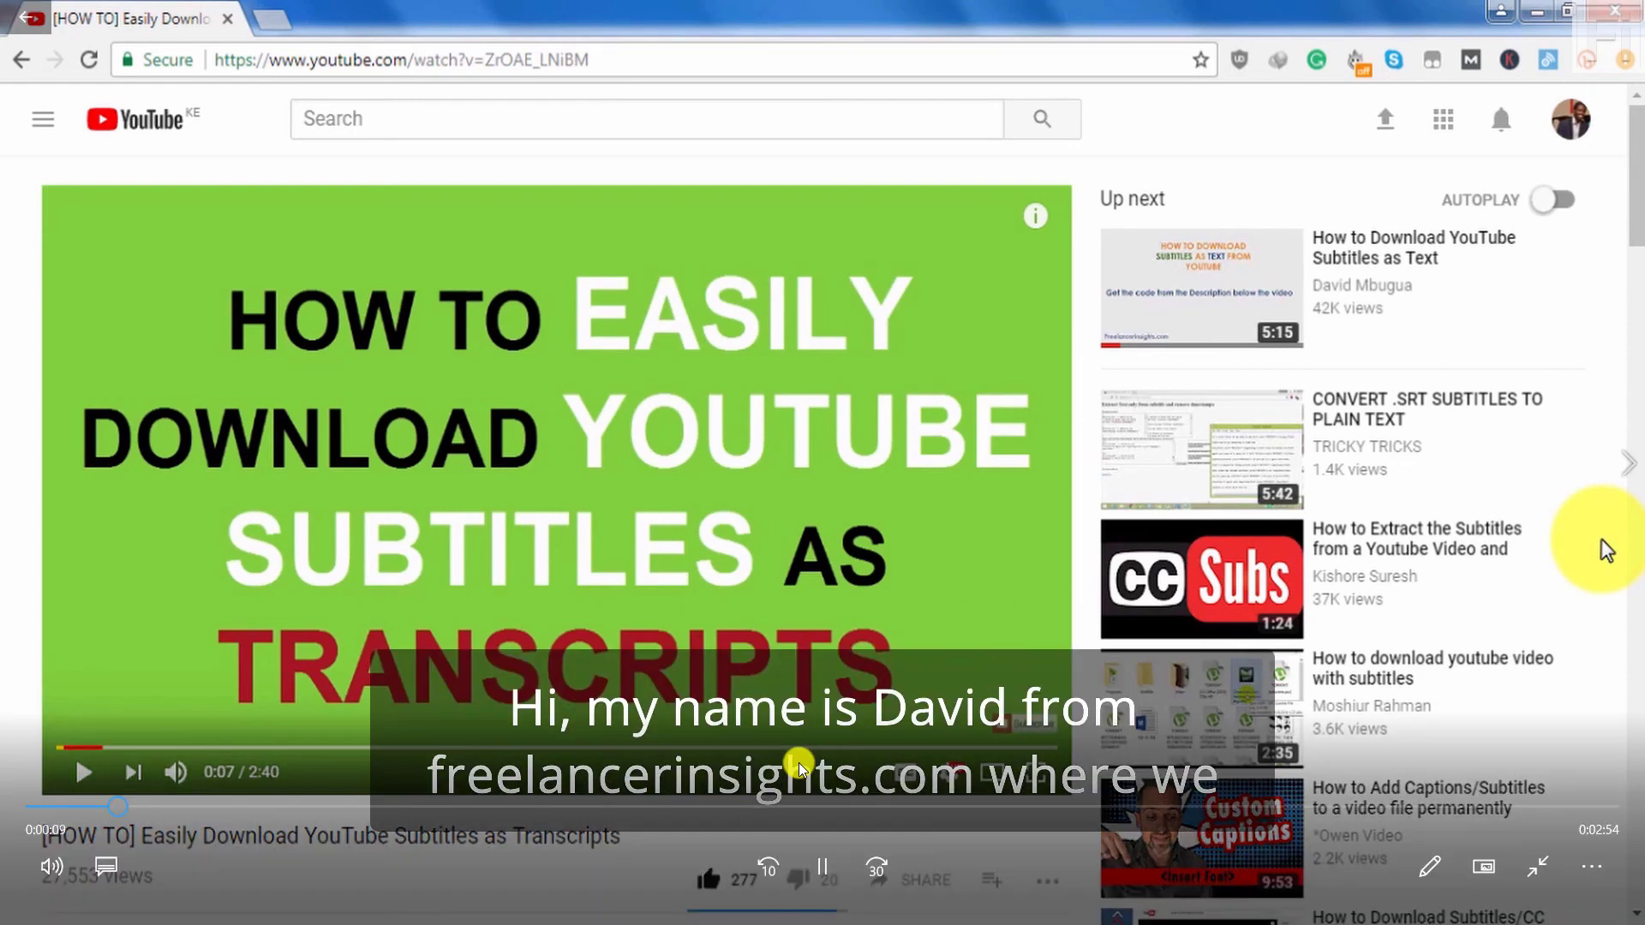
# Pause playback about ten seconds in, with a burned-in caption on screen.
pyautogui.click(816, 870)
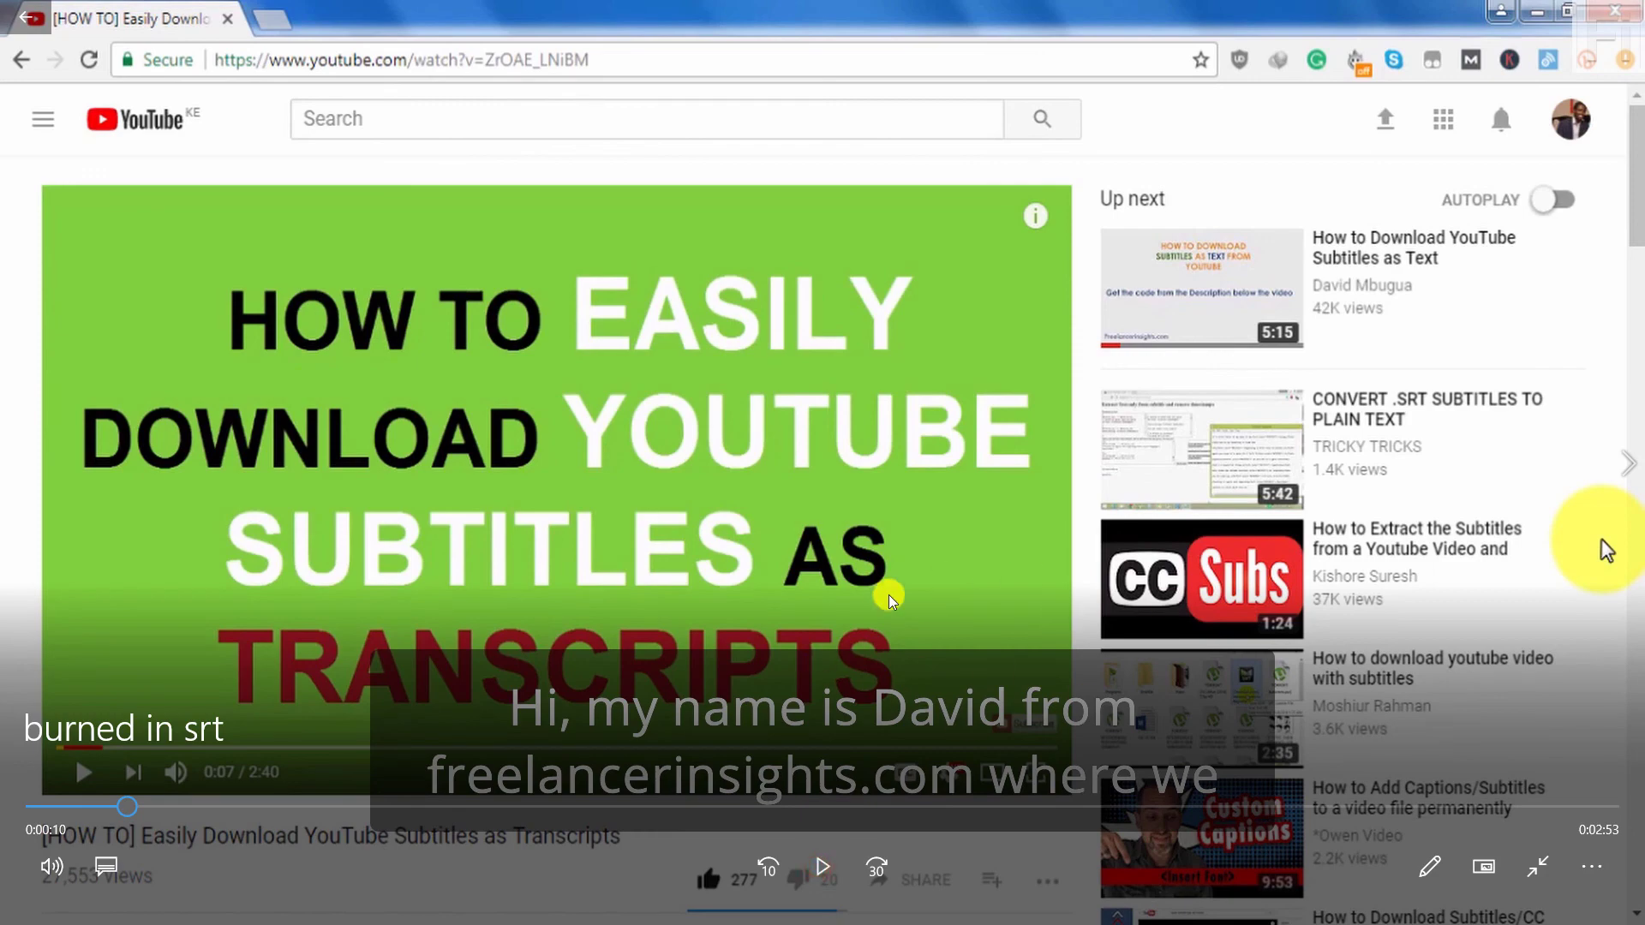